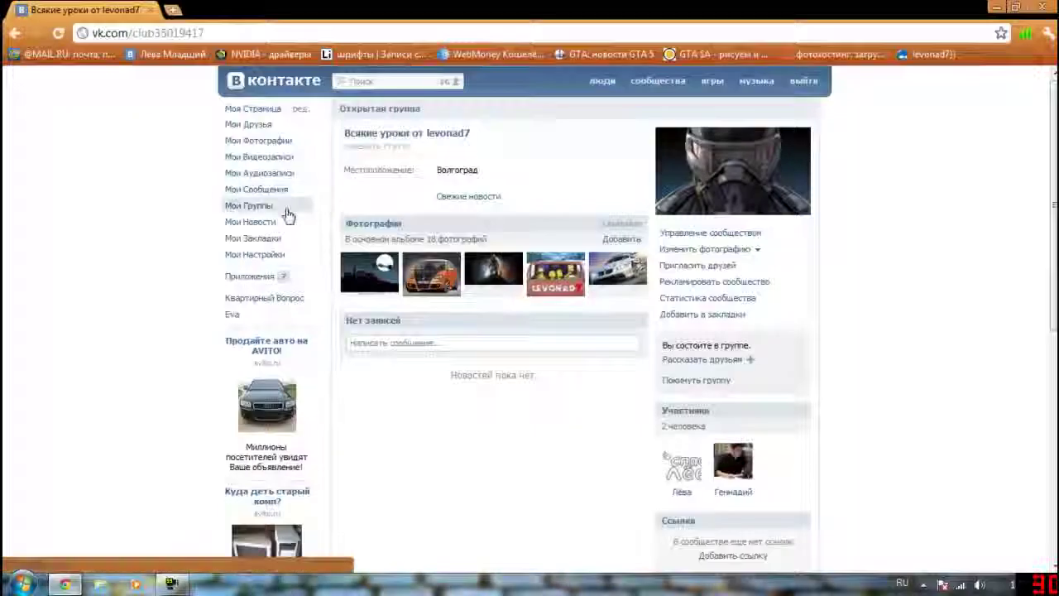
Open the groups list in a new tab and examine the menu graphic of the group "Группа Начинающих Проходимцев Игр"
middle_click(252, 205)
click(248, 10)
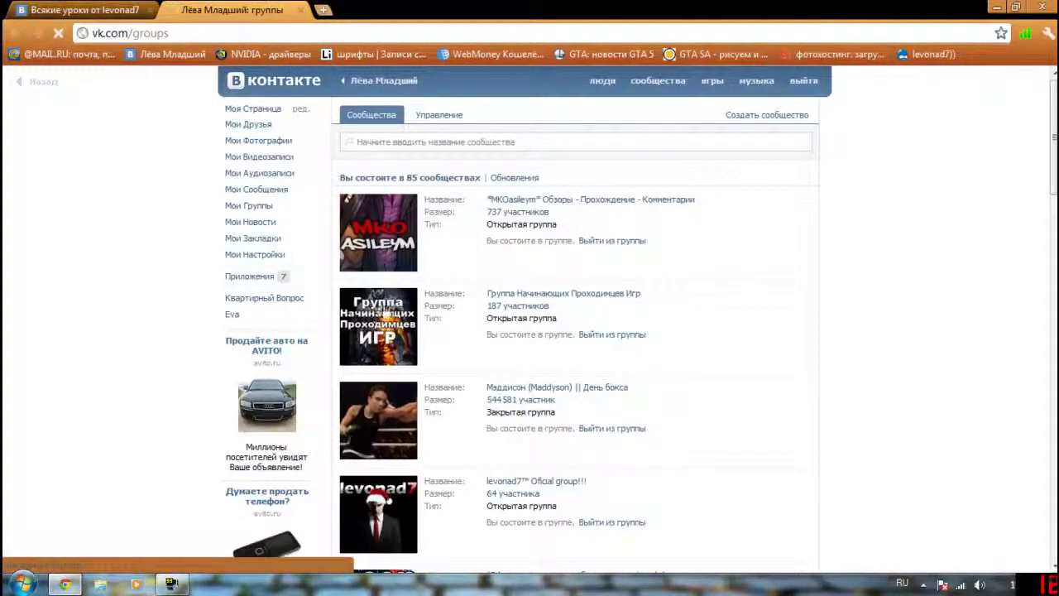
click(389, 312)
scroll(493, 303, down, 6)
scroll(493, 303, down, 3)
scroll(425, 196, up, 4)
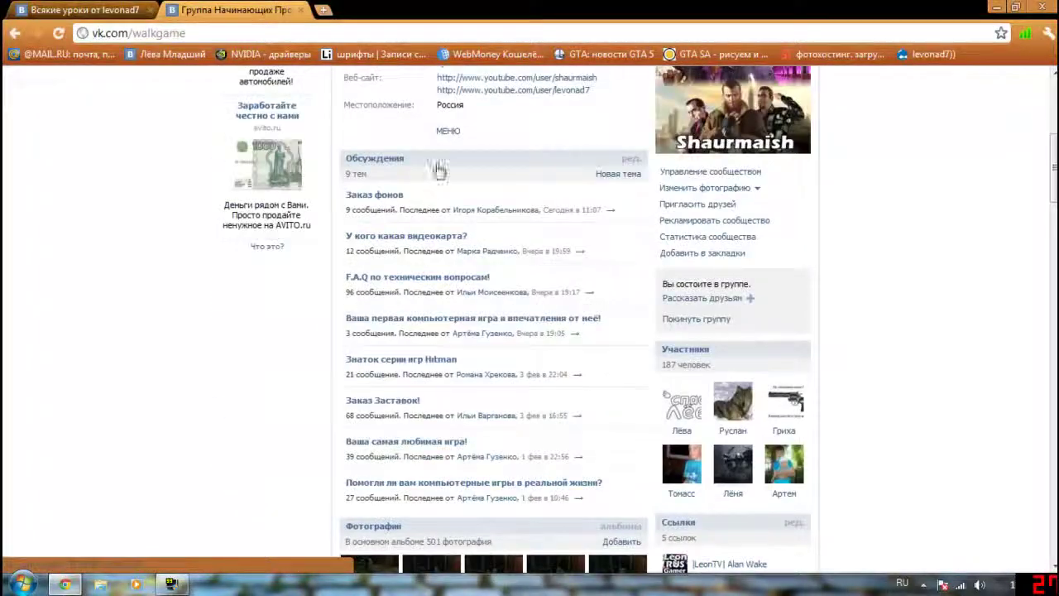
scroll(416, 208, down, 3)
scroll(243, 264, down, 2)
scroll(243, 264, up, 5)
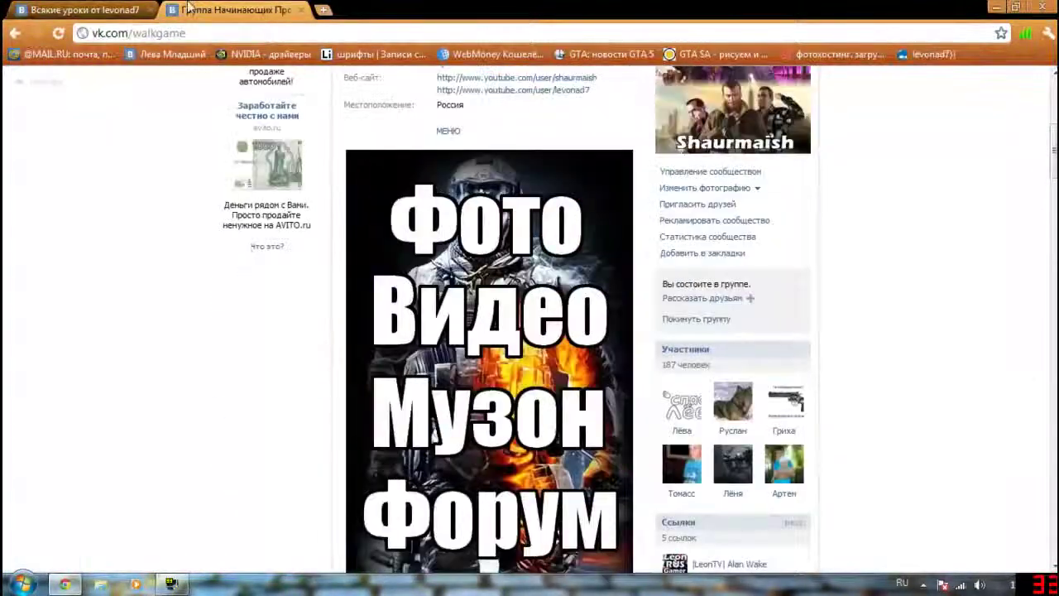
click(300, 11)
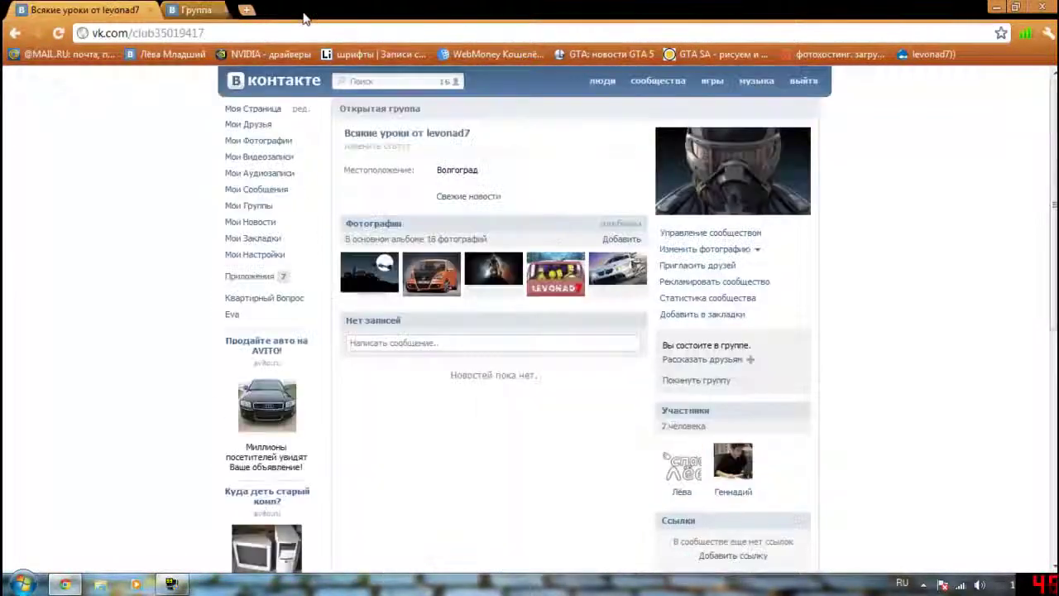
Minimize the browser and launch Paint.NET from the desktop
click(998, 7)
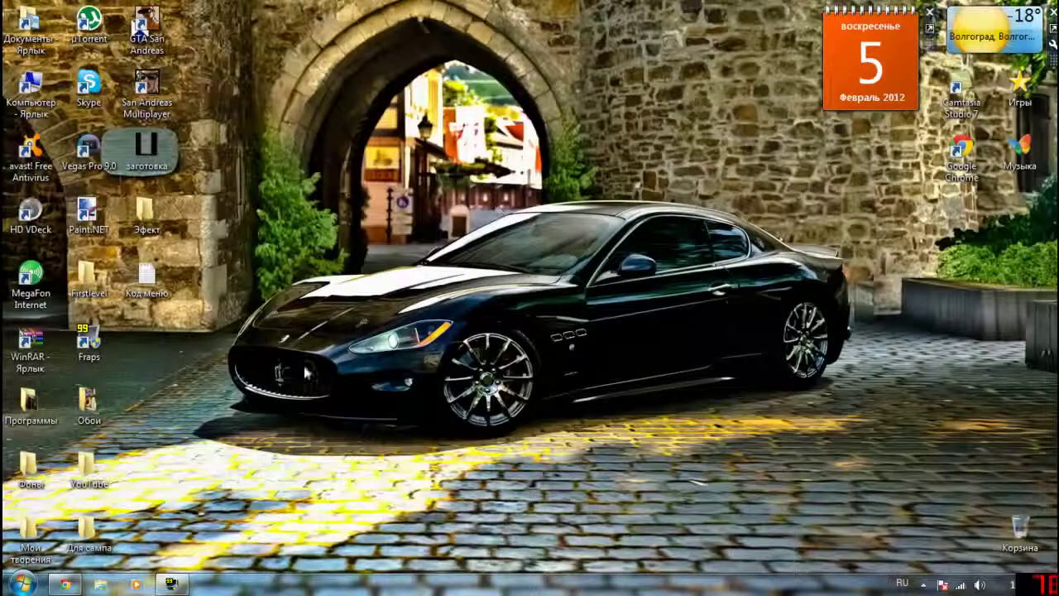
double_click(96, 216)
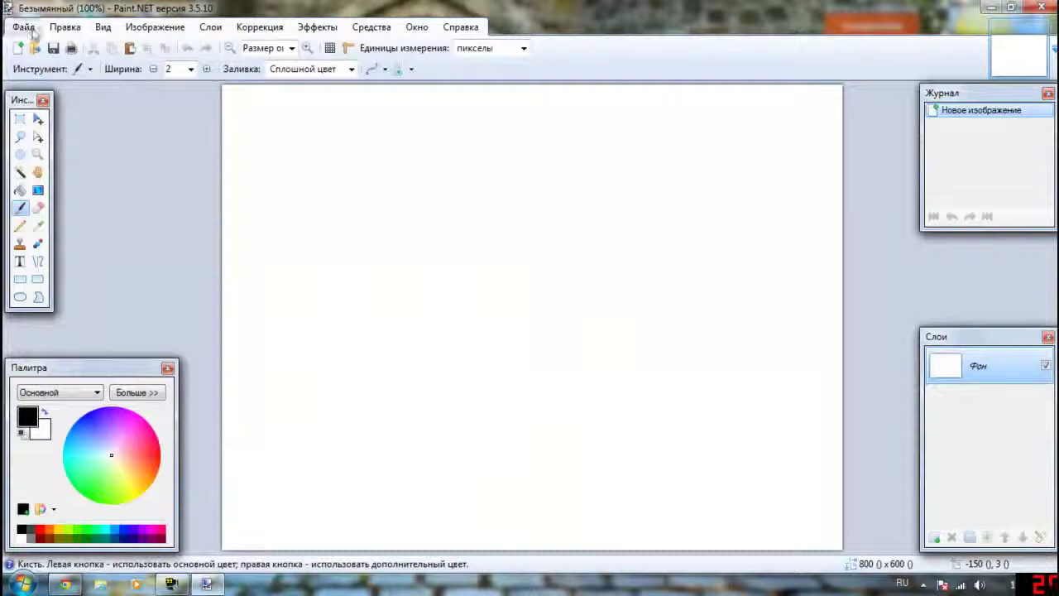
Create a new blank image 370 pixels wide and 800 pixels high
click(32, 29)
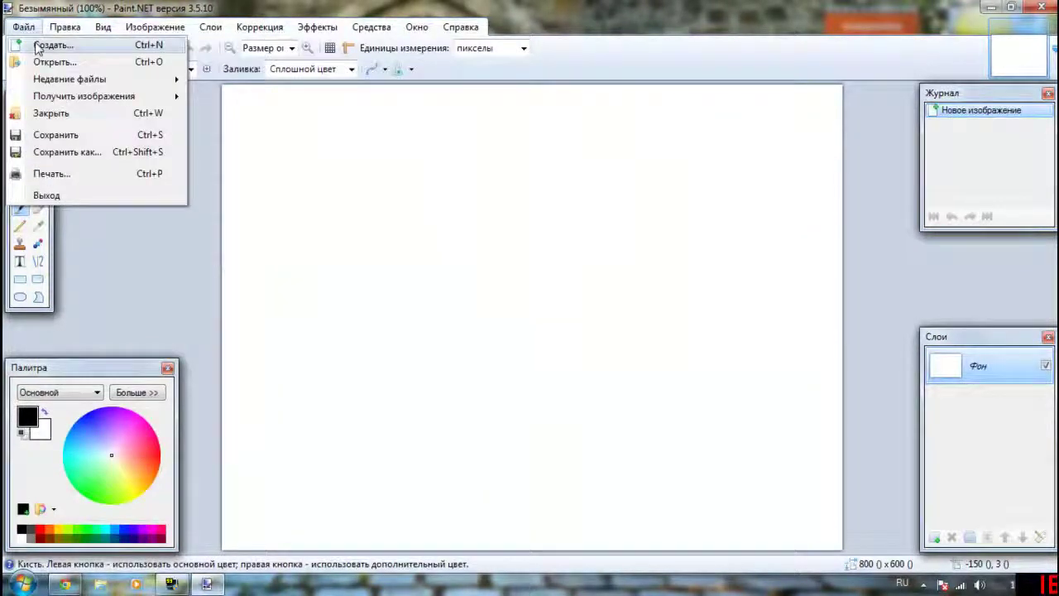
click(48, 45)
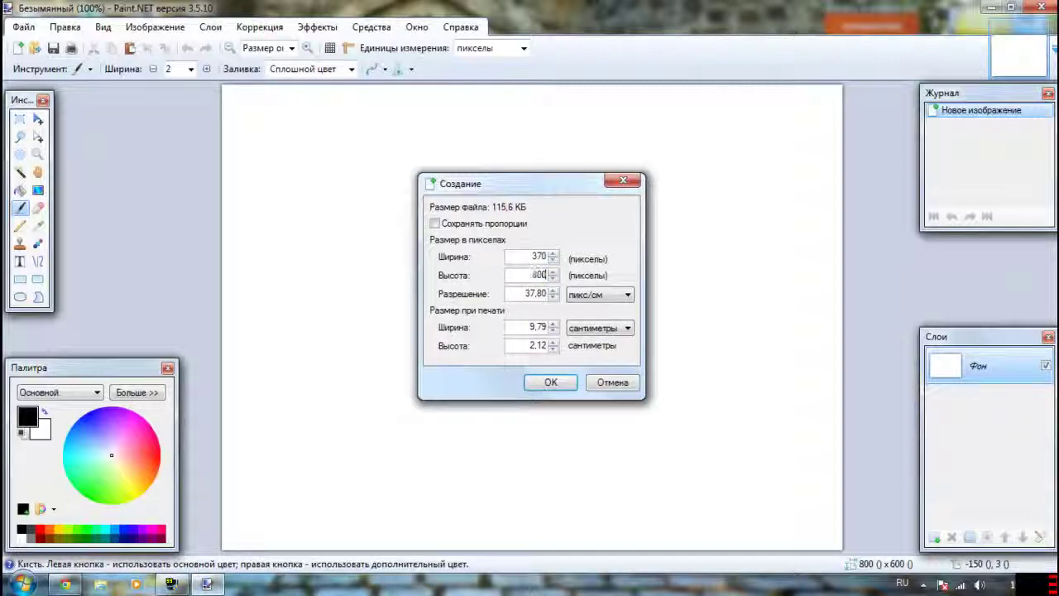
click(550, 381)
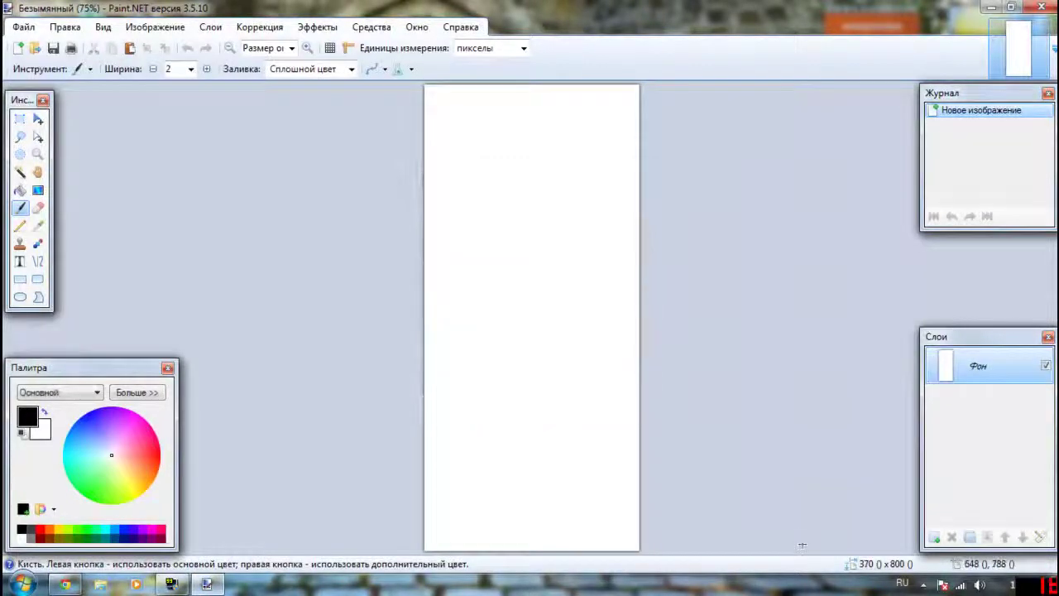
scroll(552, 419, down, 2)
scroll(617, 250, up, 2)
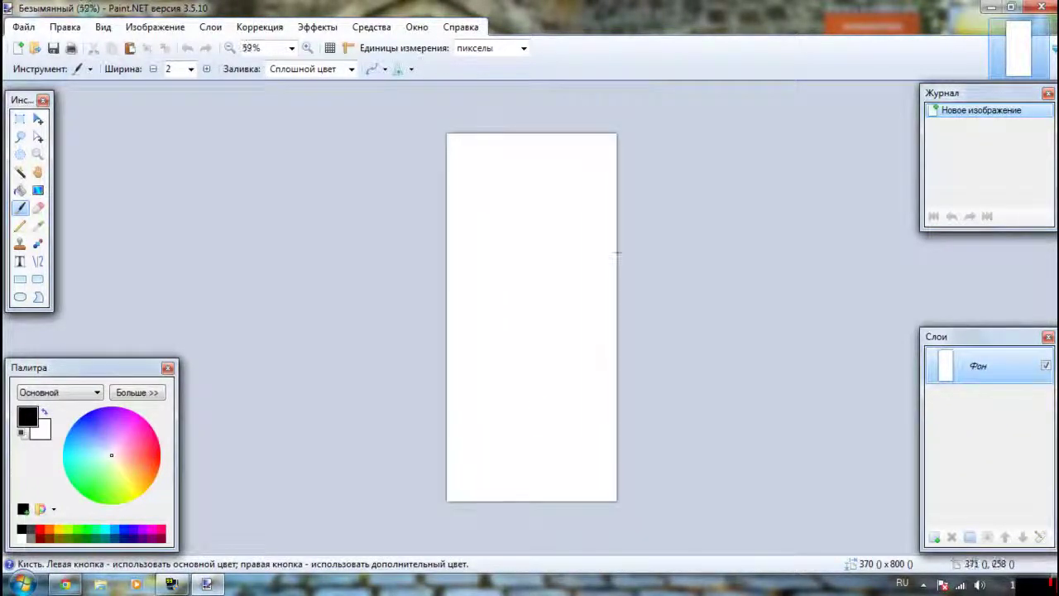
scroll(670, 172, down, 2)
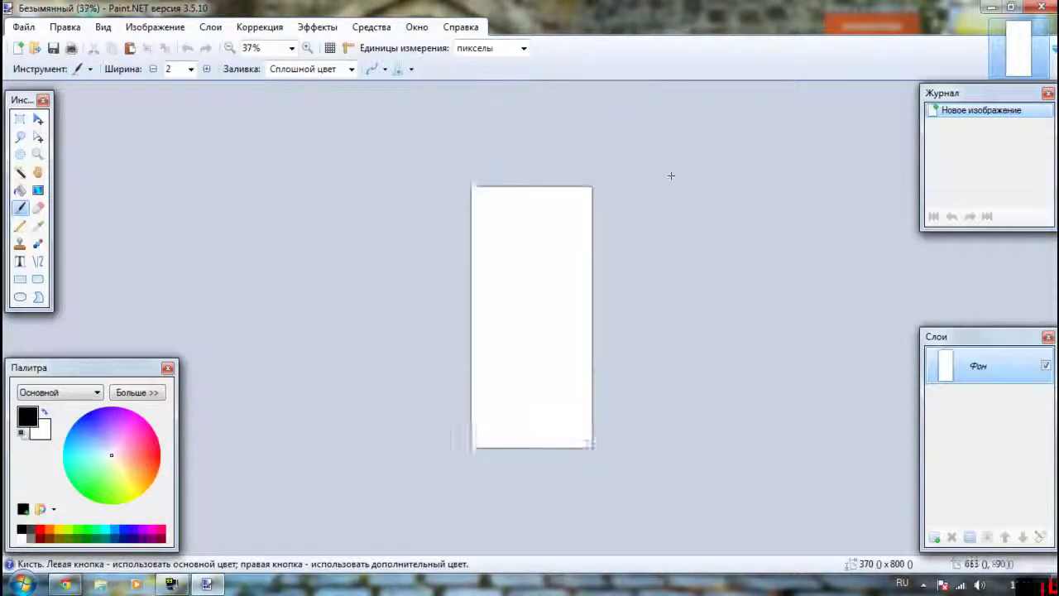
scroll(670, 172, up, 6)
Create a new blank image 370 pixels wide and 600 pixels high
click(23, 26)
click(45, 45)
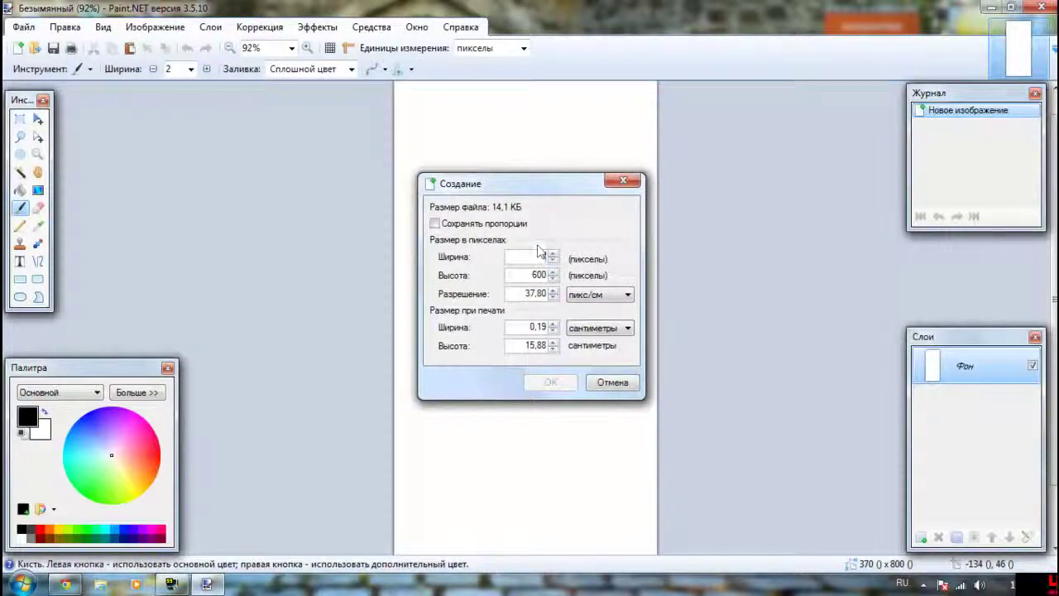
text(370)
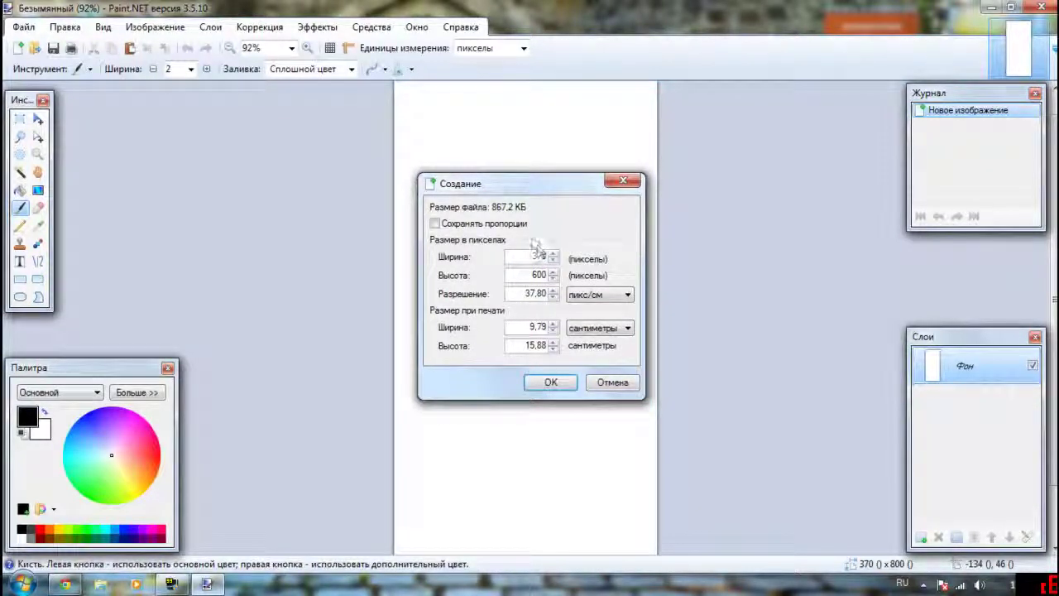
click(549, 382)
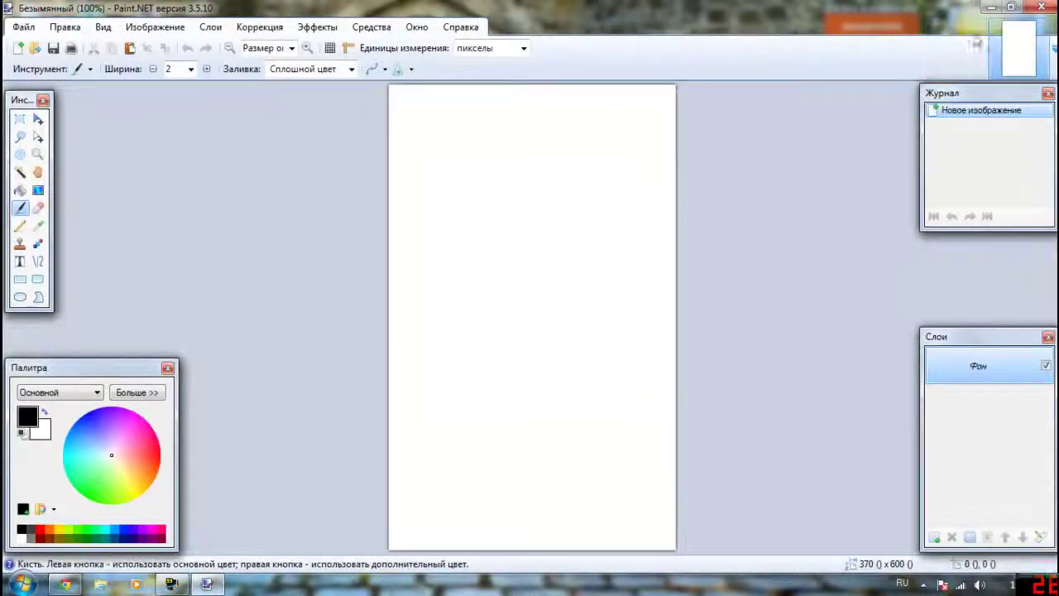
Add a new layer above the background and fill the background layer Фон with black
scroll(505, 256, down, 1)
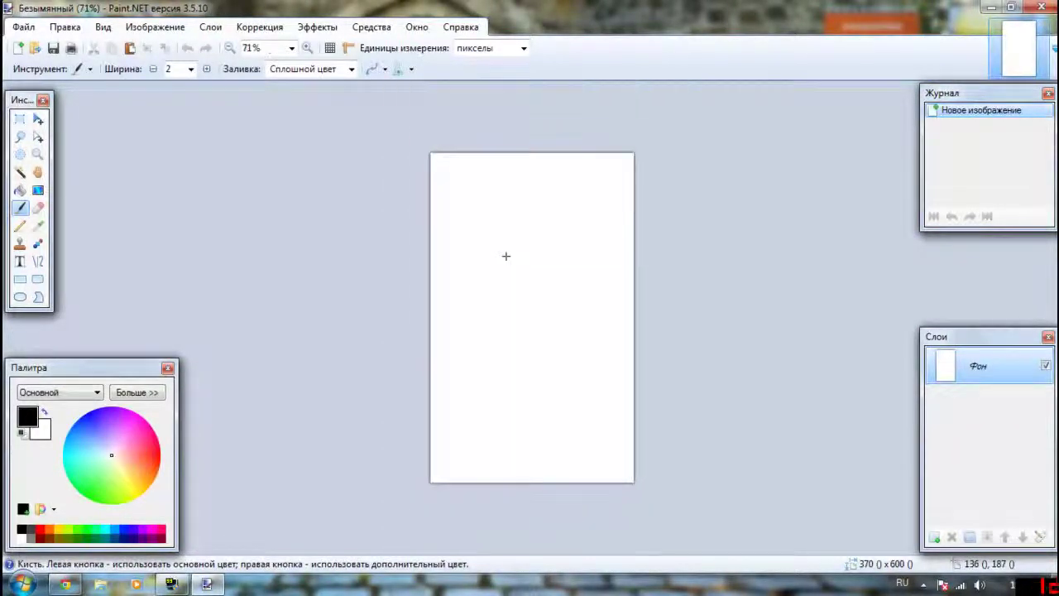
click(935, 537)
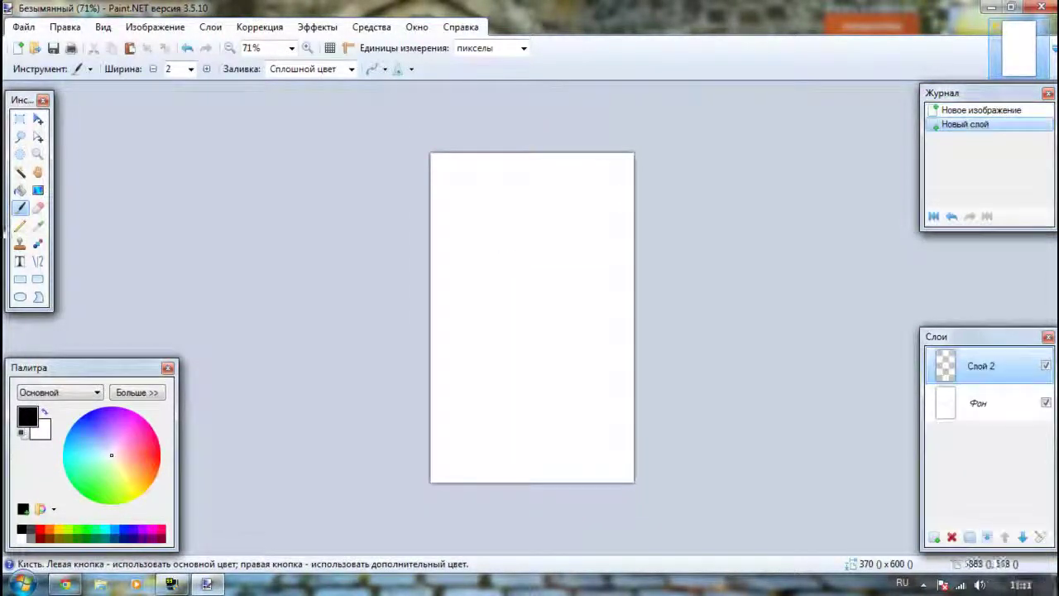
click(20, 189)
click(978, 403)
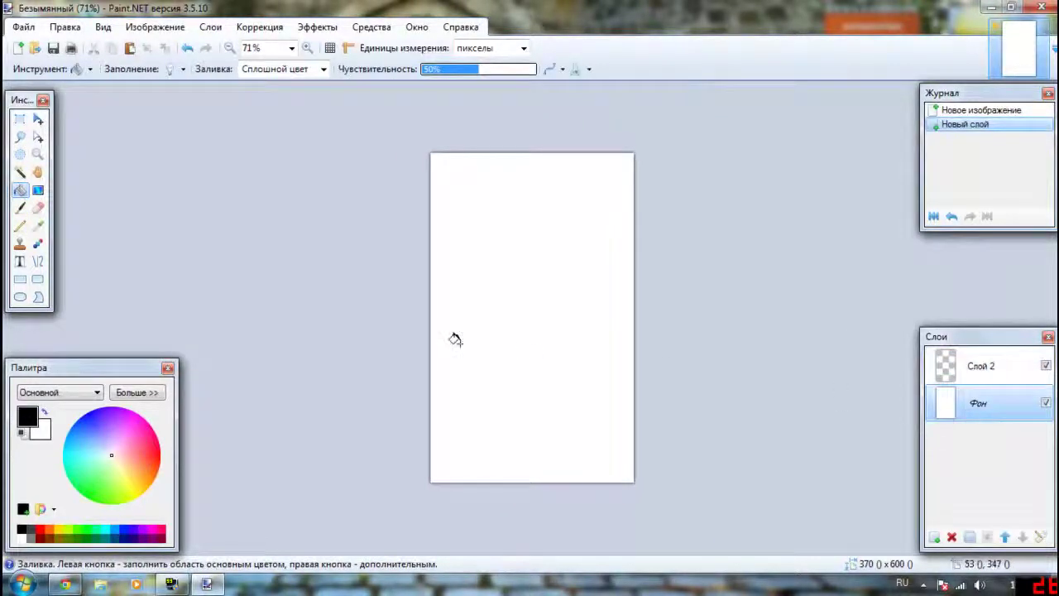
click(454, 339)
Write the word "Фото" on Слой 2 in white at font size 48
click(980, 366)
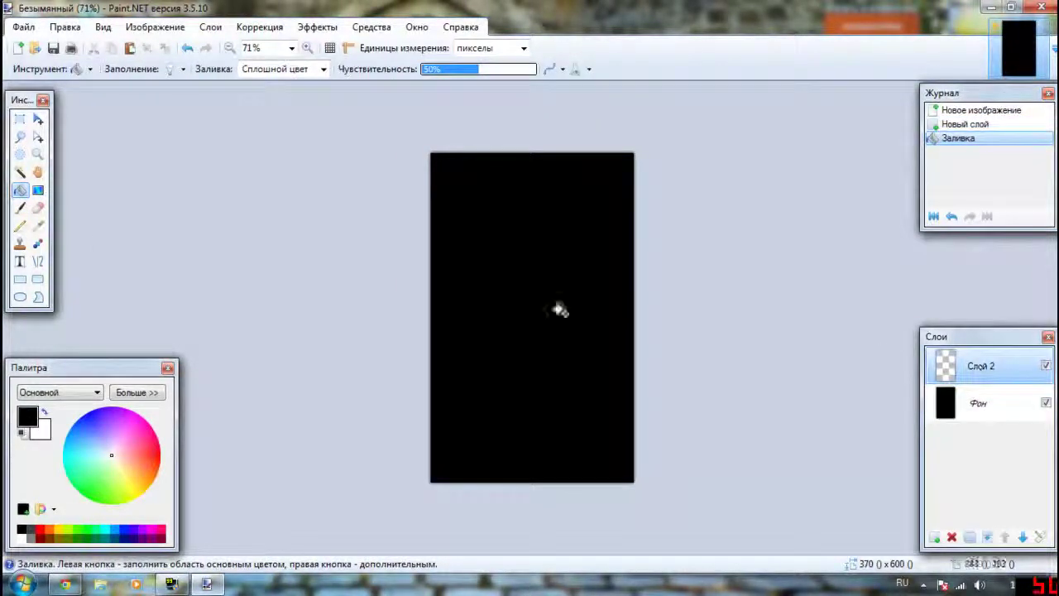
click(20, 262)
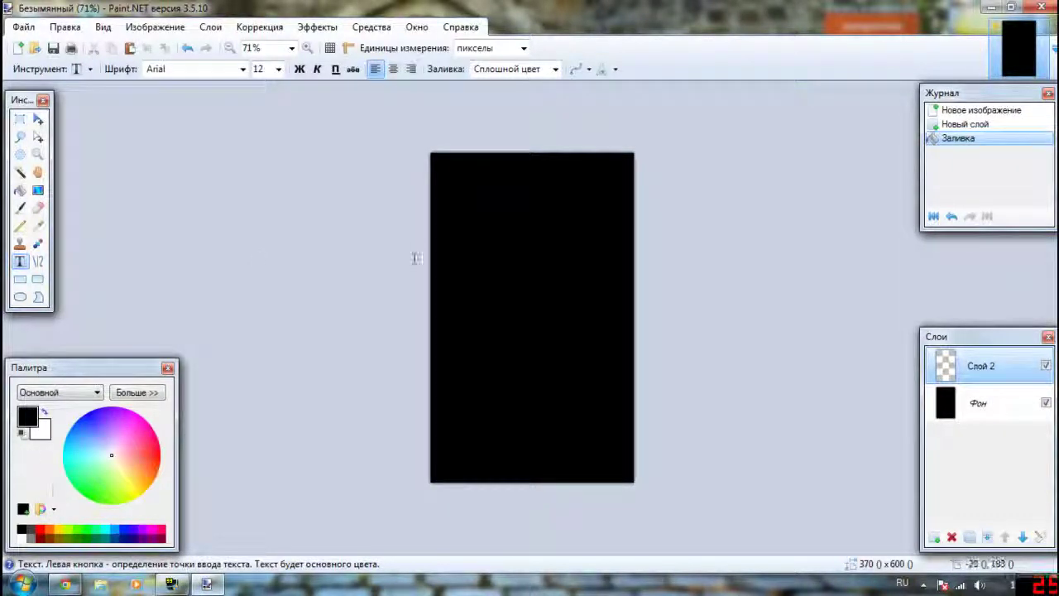
click(477, 294)
click(26, 537)
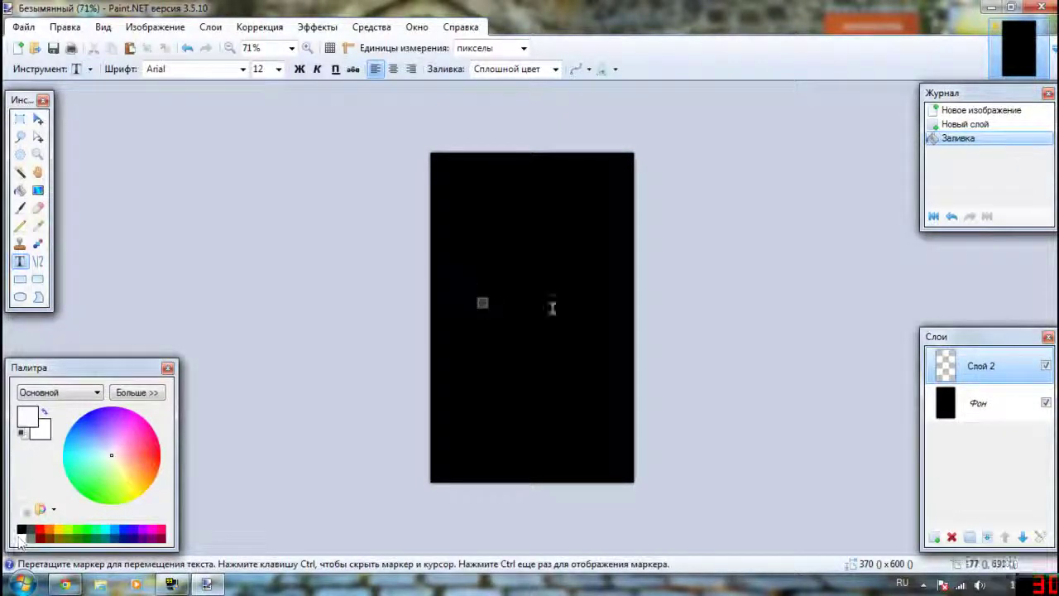
click(258, 68)
text(48)
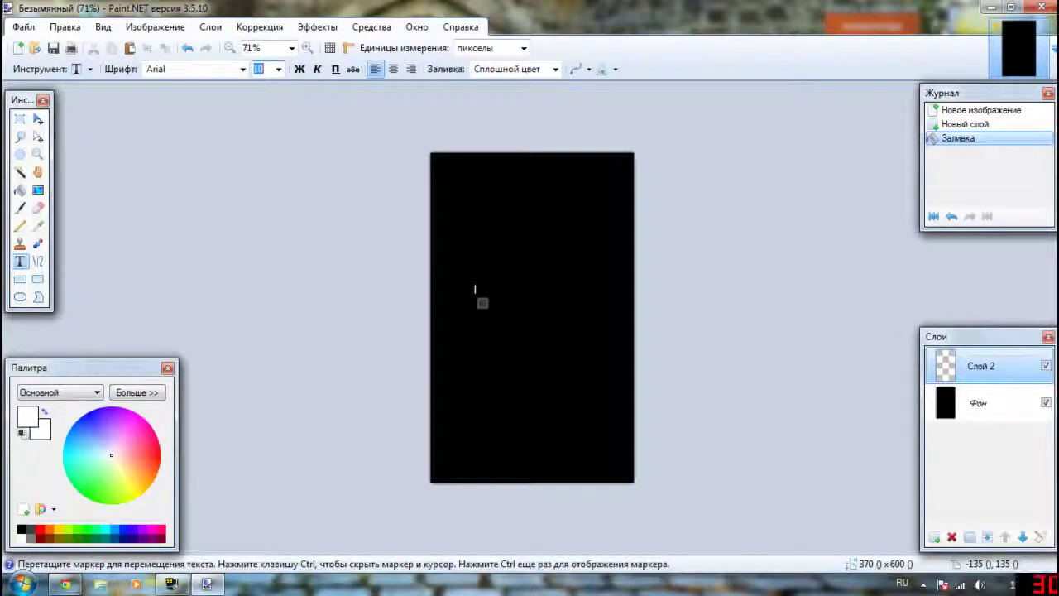
key(Return)
text(Фото)
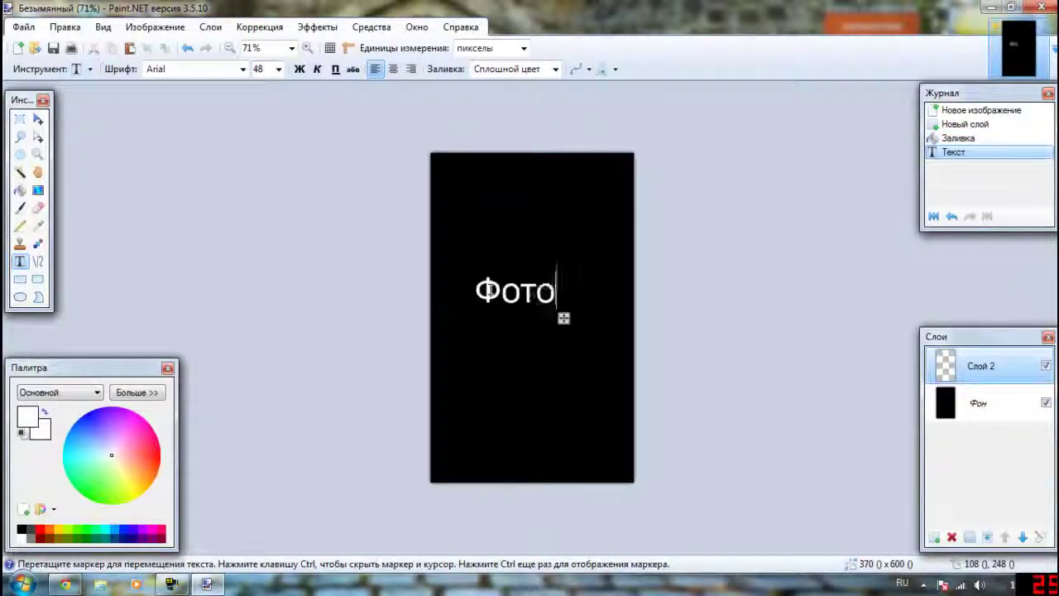
Change the "Фото" text to Arial Black, size 72, and place it at the top of the canvas
click(190, 68)
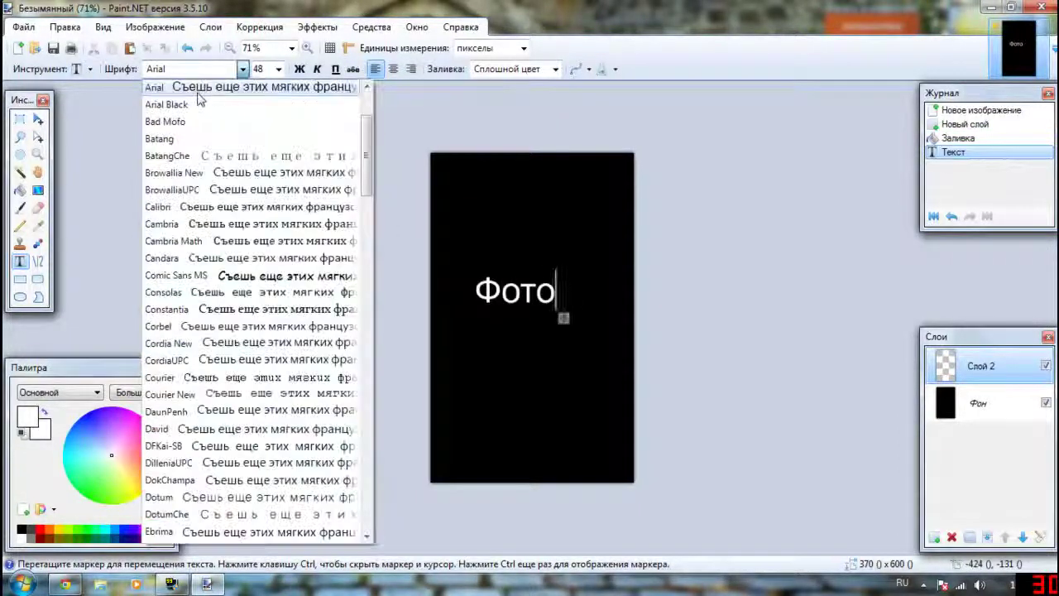
click(192, 113)
drag(583, 325, 608, 237)
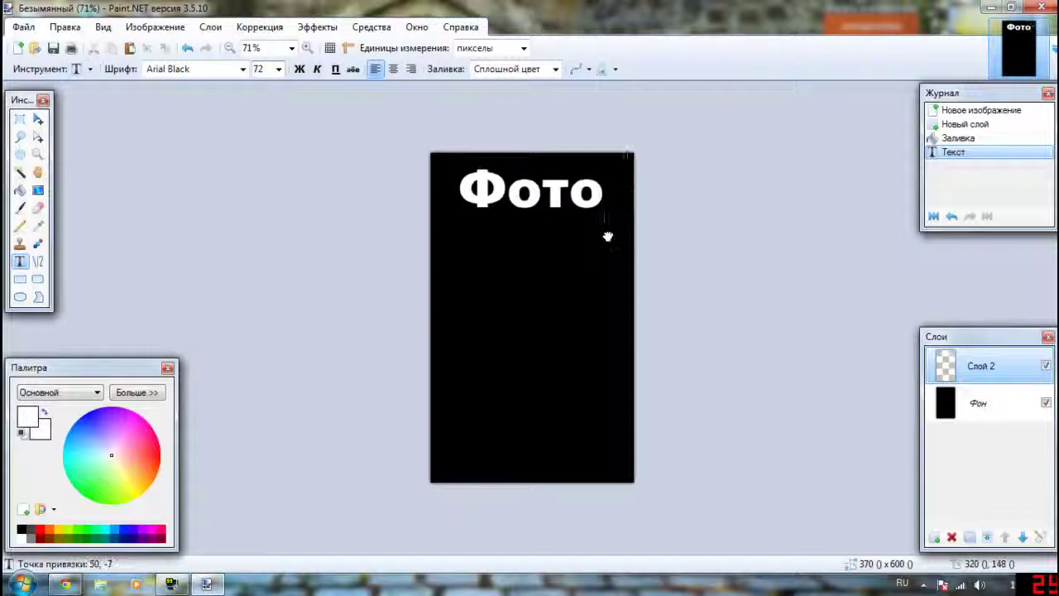
Add the text "Видео" and position it directly beneath "Фото"
click(478, 334)
text(Видео)
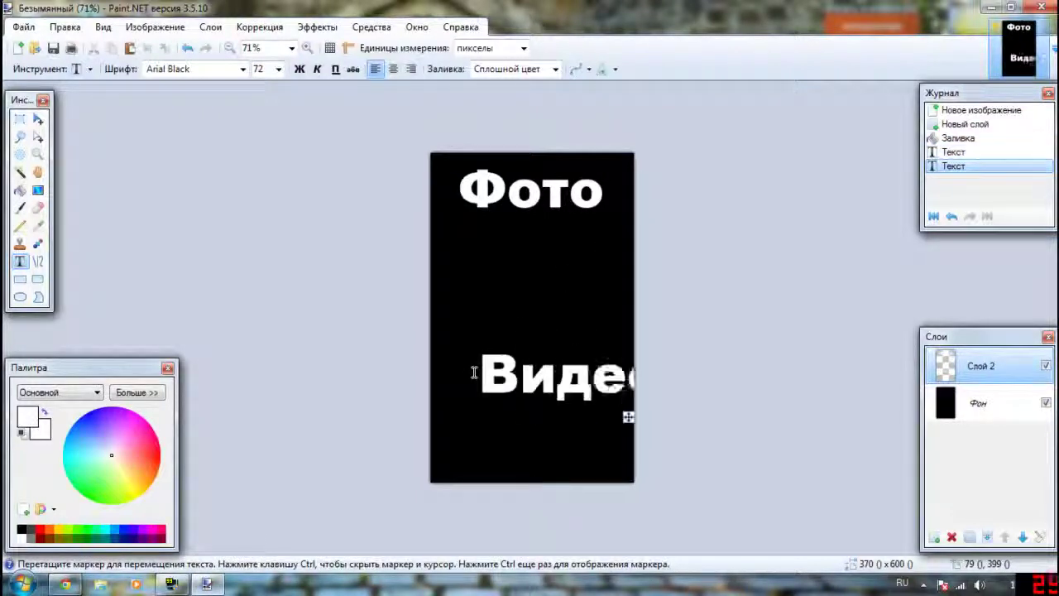
drag(627, 420, 594, 300)
Add the text "Сайт" and position it directly beneath "Видео"
click(477, 456)
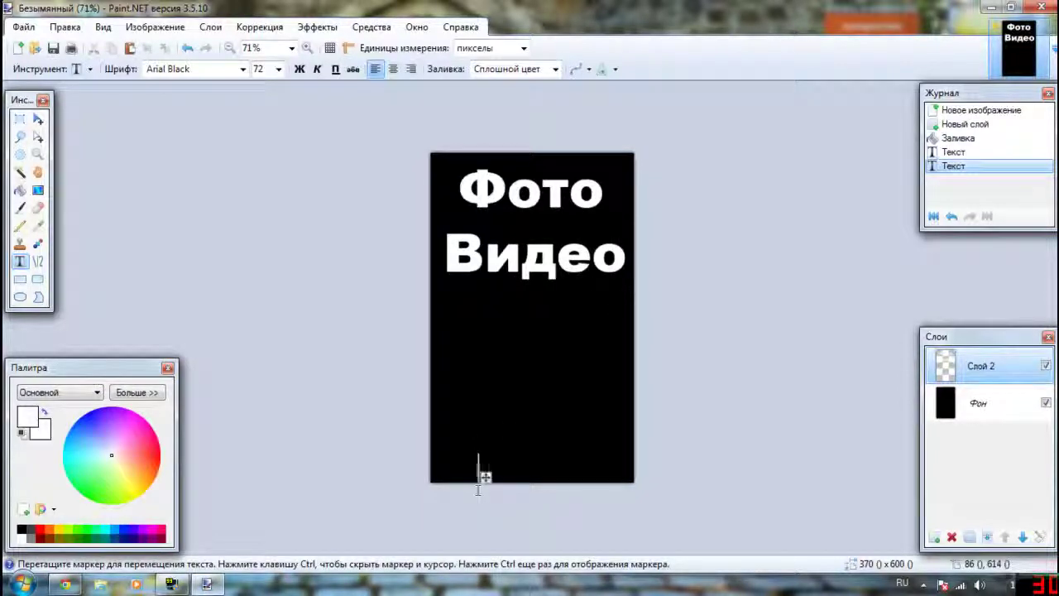
drag(489, 478, 493, 448)
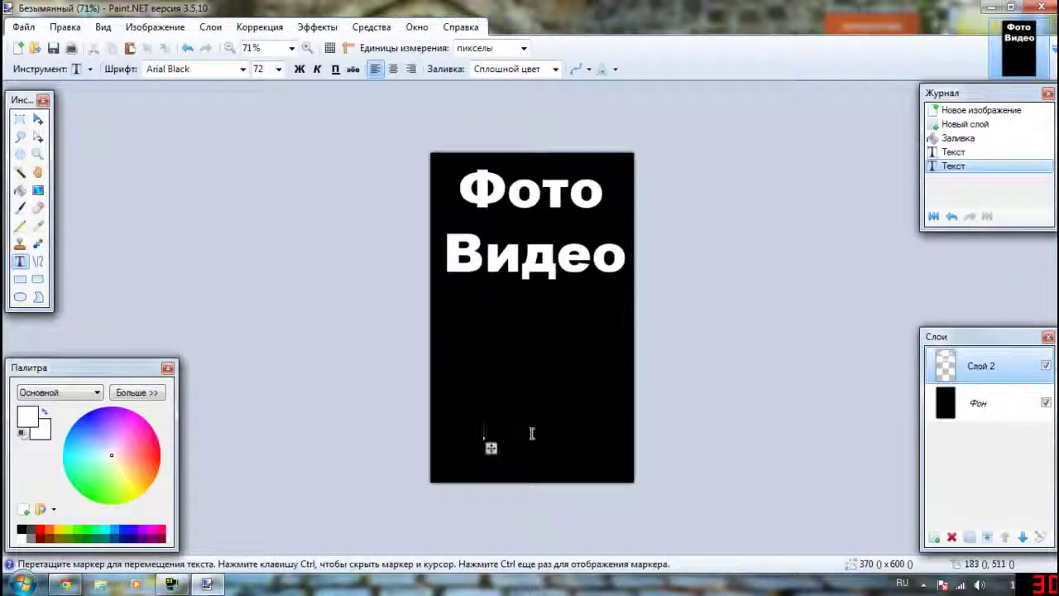
text(Сайт)
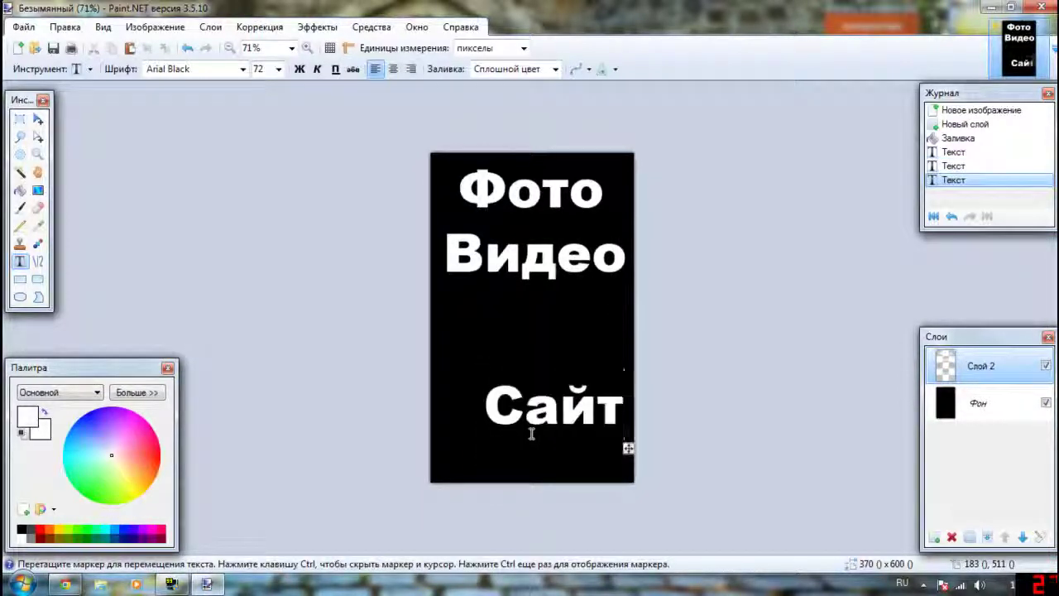
drag(625, 448, 603, 372)
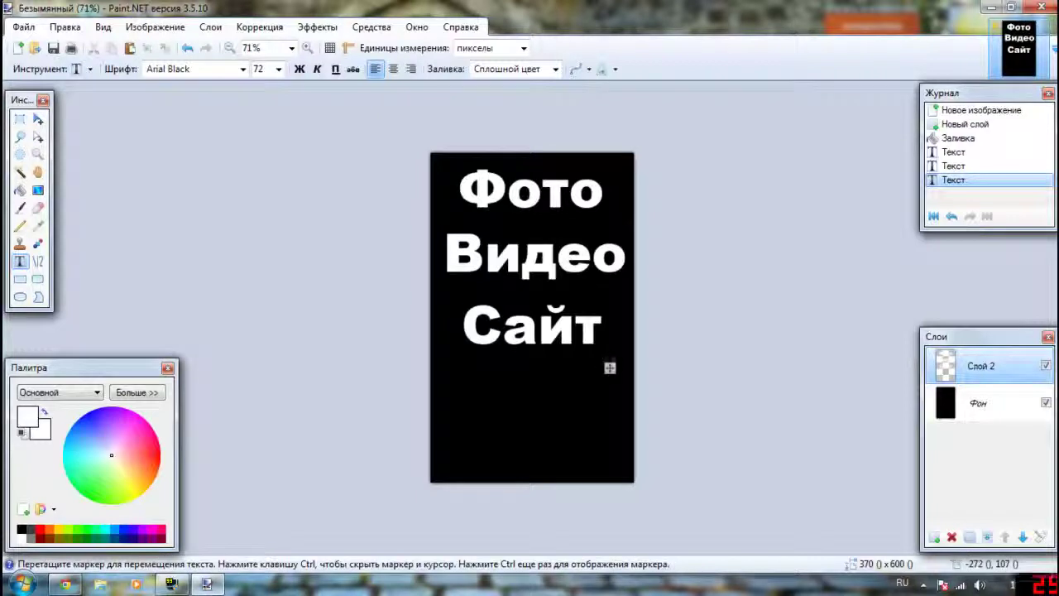
Try a white brush stroke on Слой 2 and undo it
key(b)
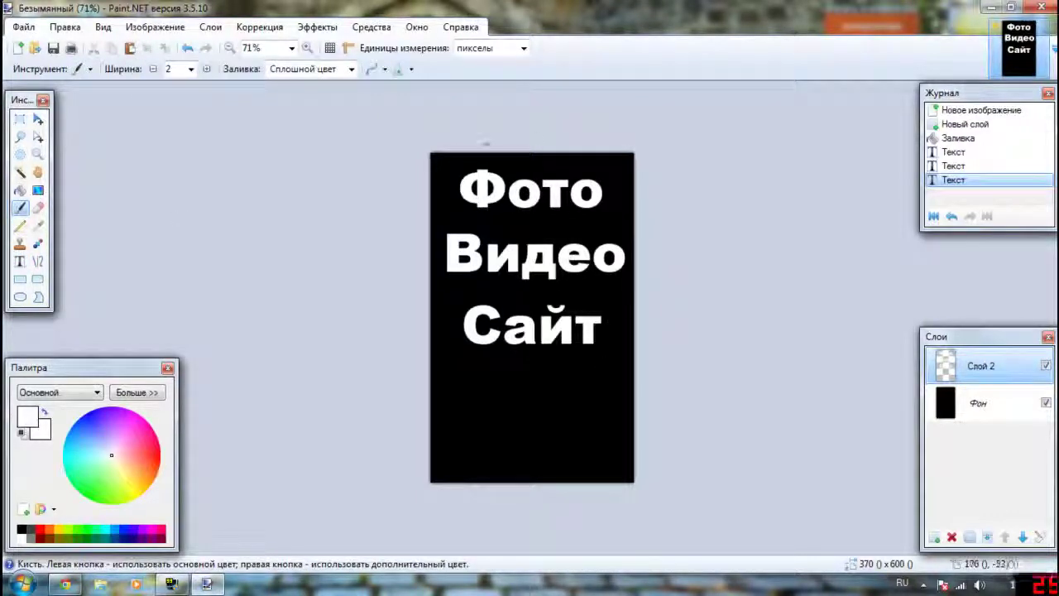
mouse_move(397, 220)
mouse_down()
mouse_move(597, 225)
mouse_move(627, 200)
mouse_move(484, 151)
mouse_move(427, 156)
mouse_up()
drag(510, 217, 230, 217)
key(ctrl+z)
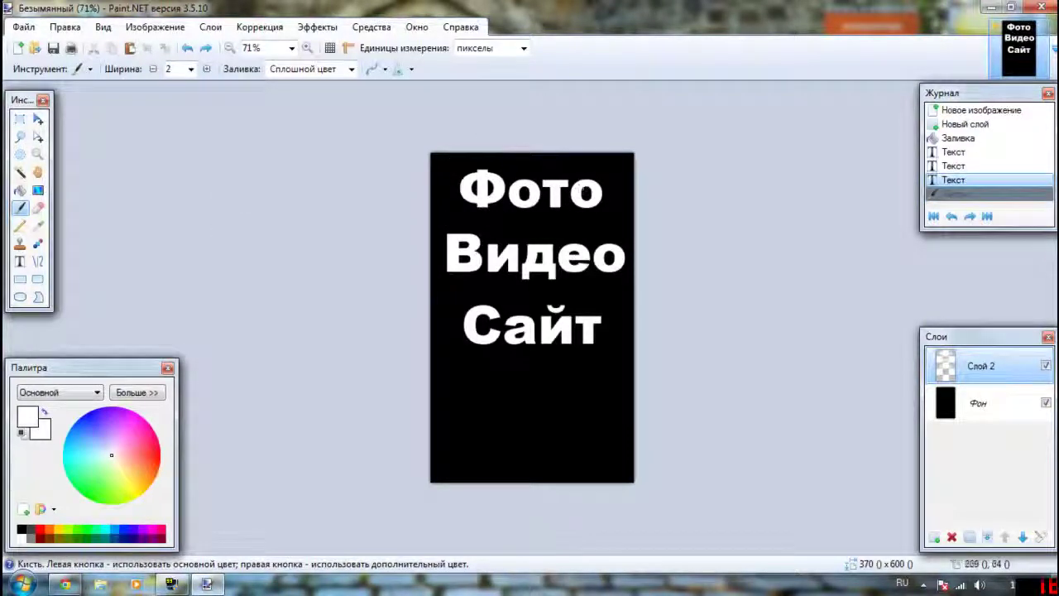
Add a new layer directly above Фон and paint red dots scattered across it with a brush of width 35
click(984, 403)
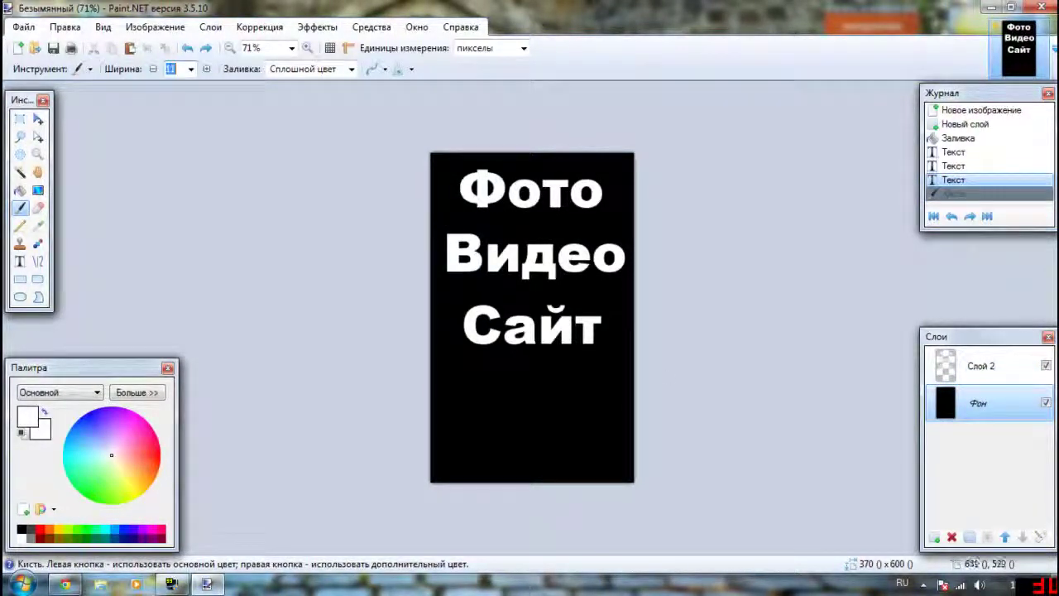
click(933, 537)
click(40, 531)
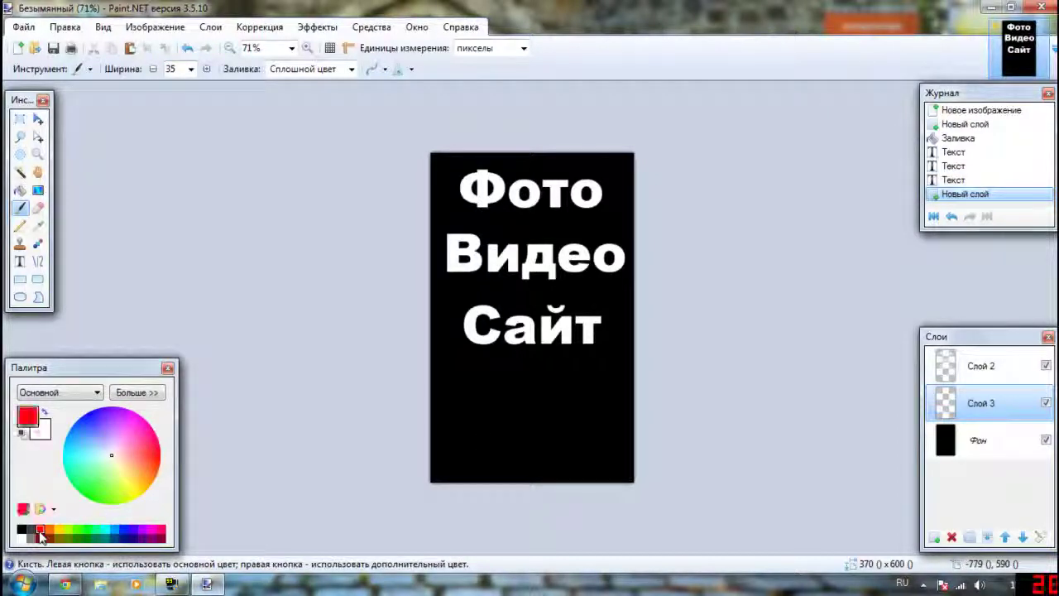
click(445, 189)
click(554, 174)
click(567, 288)
click(586, 412)
click(507, 448)
click(493, 397)
click(492, 348)
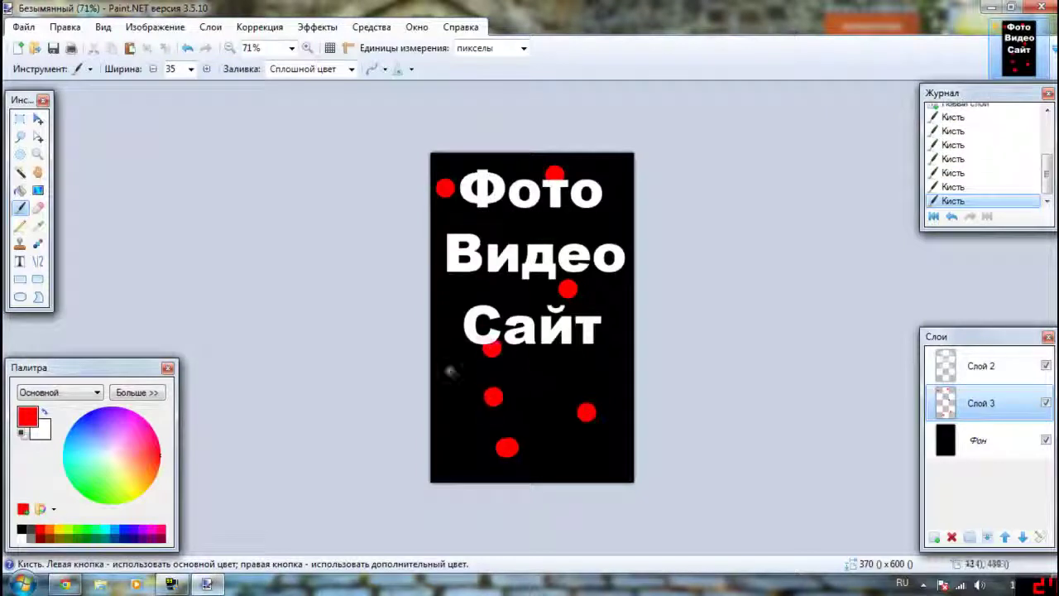
click(499, 279)
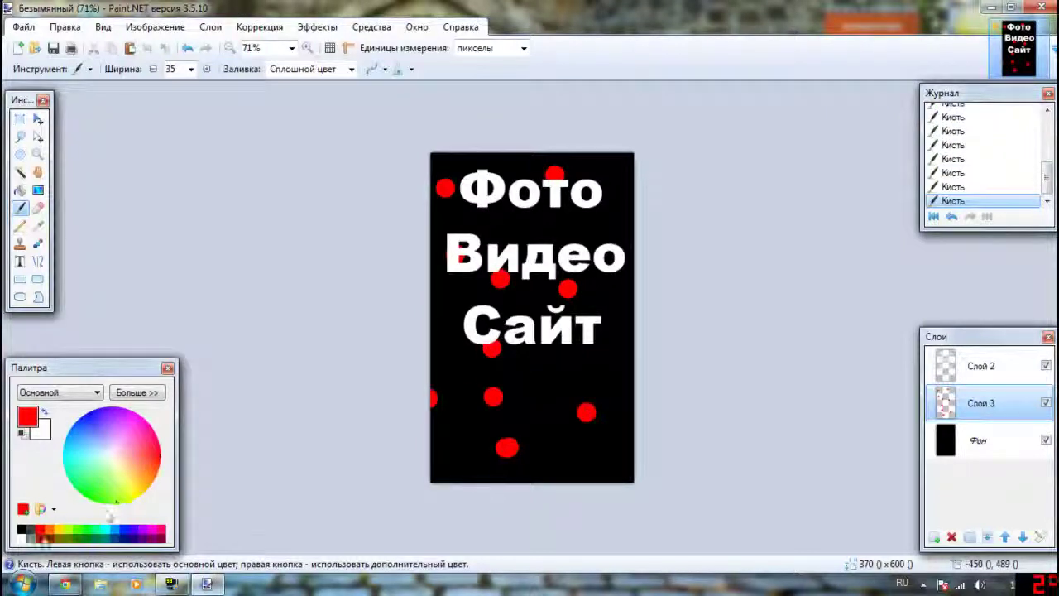
Scatter yellow brush dots across Слой 3 among the red ones
click(56, 530)
click(570, 378)
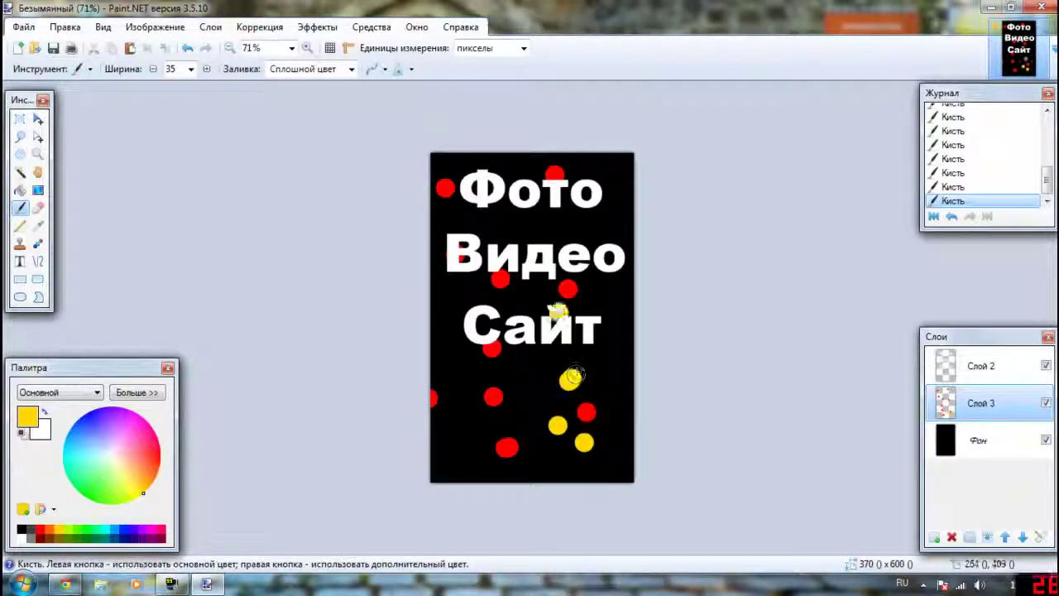
click(558, 311)
click(518, 312)
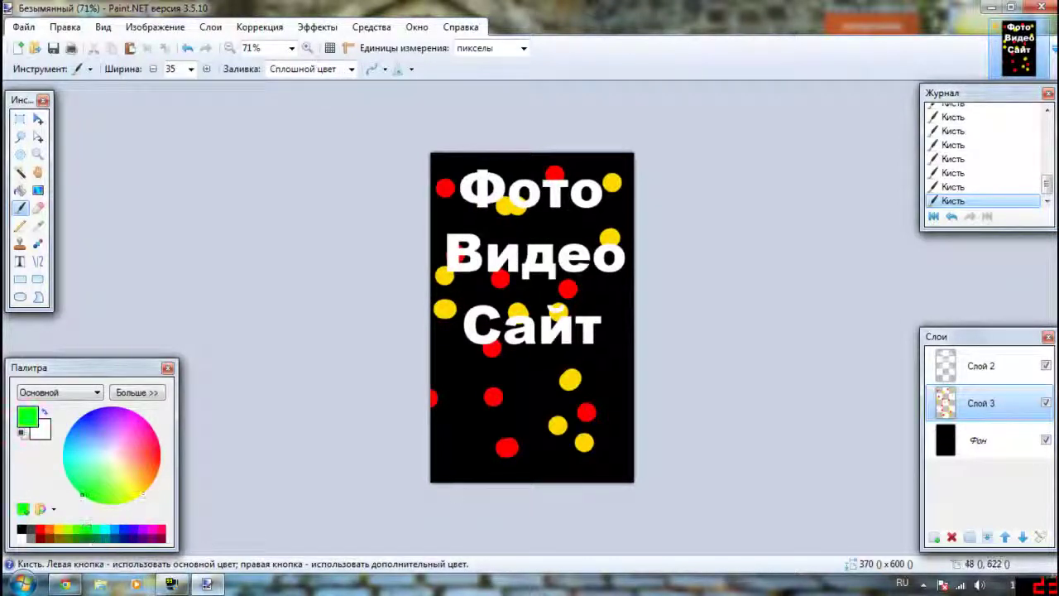
Scatter bright green brush dots across Слой 3 among the red and yellow ones
click(461, 395)
click(476, 356)
click(552, 362)
click(599, 340)
click(604, 297)
click(554, 256)
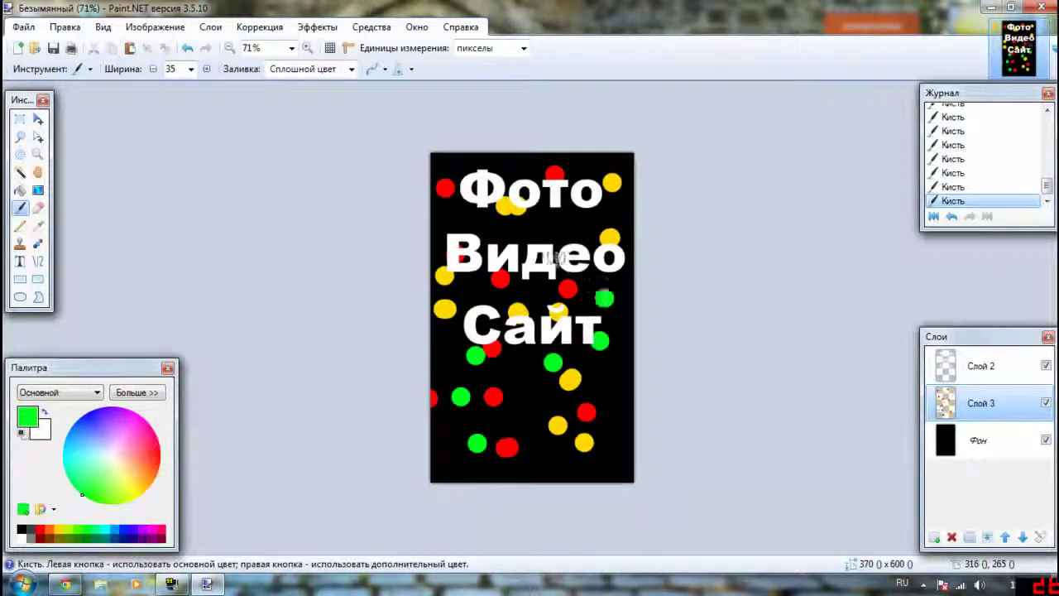
click(482, 238)
click(455, 216)
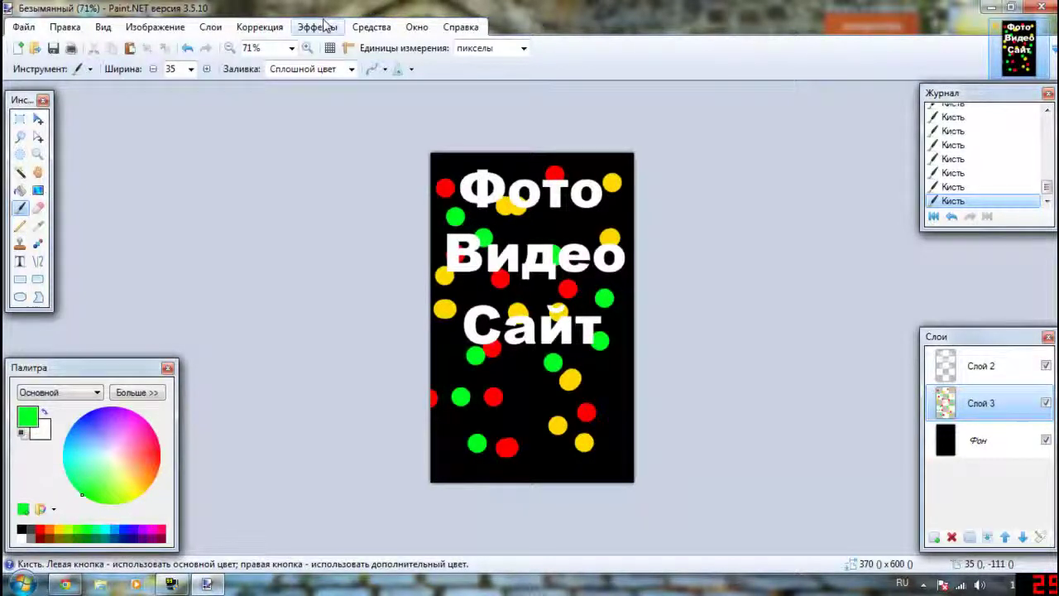
Delete the layer containing the coloured dots
click(316, 26)
click(952, 537)
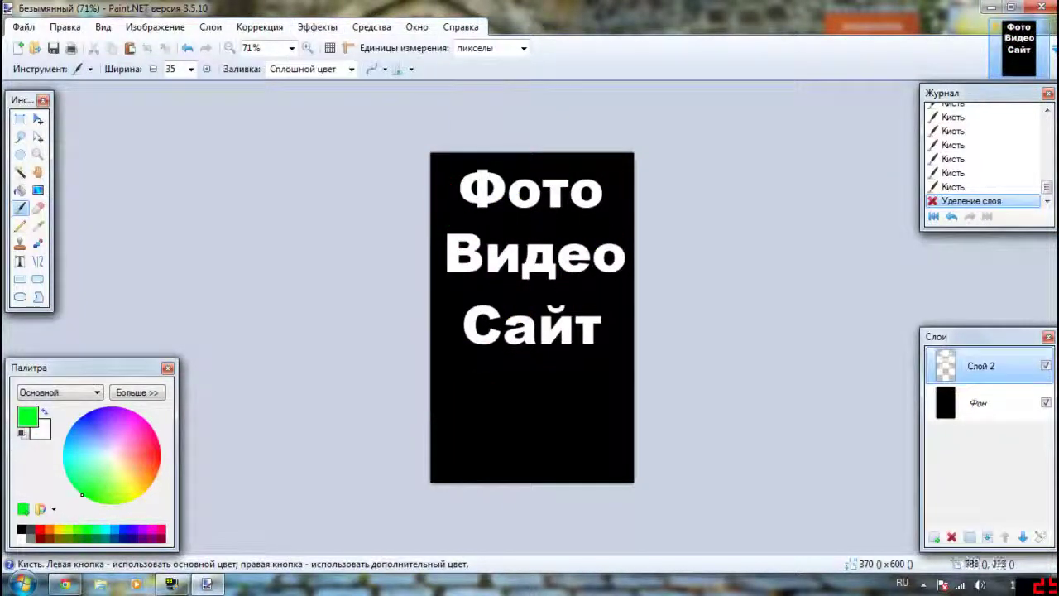
Open the 245830_crysis-2 nanosuit wallpaper from the desktop folder Обои in Paint.NET
click(992, 8)
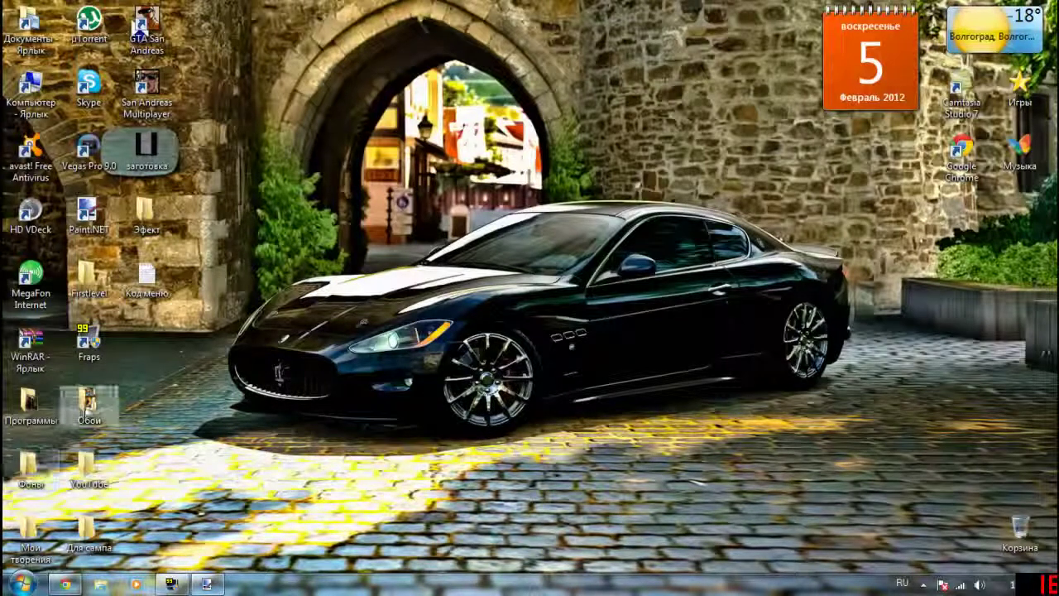
double_click(86, 401)
right_click(681, 184)
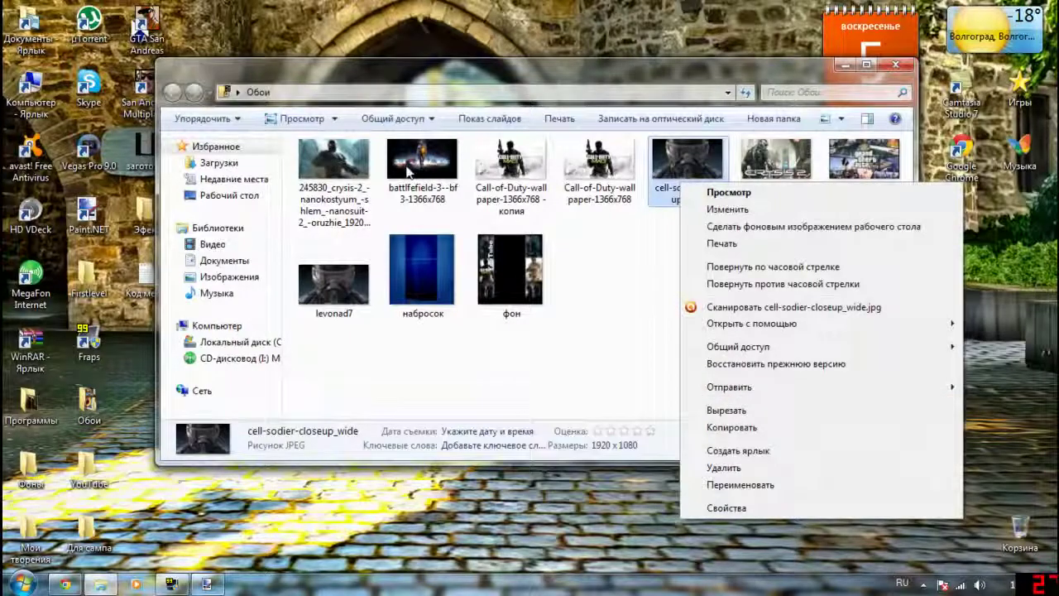
right_click(316, 162)
mouse_move(384, 299)
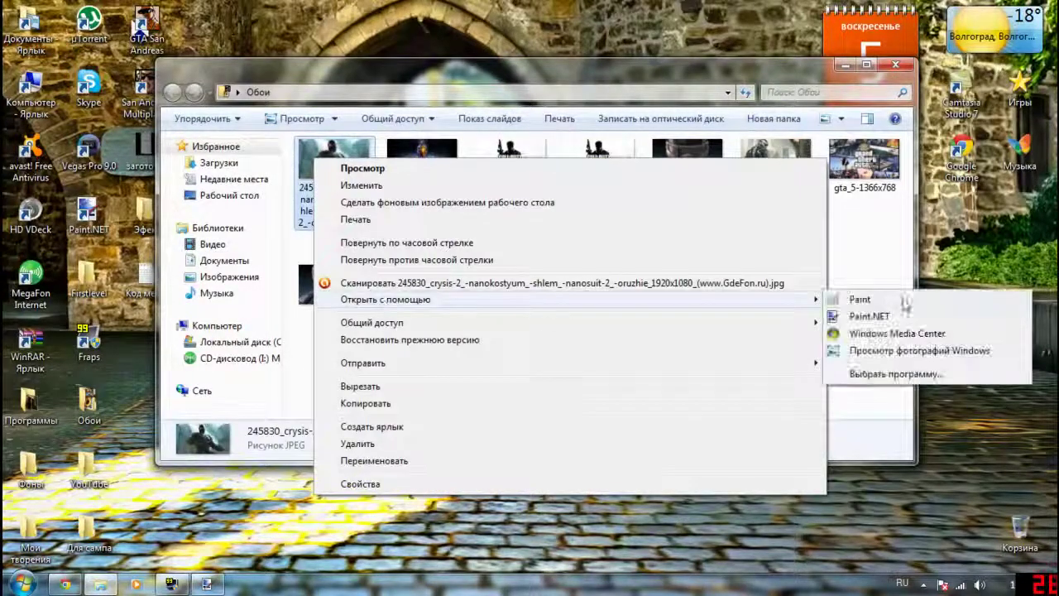
click(883, 314)
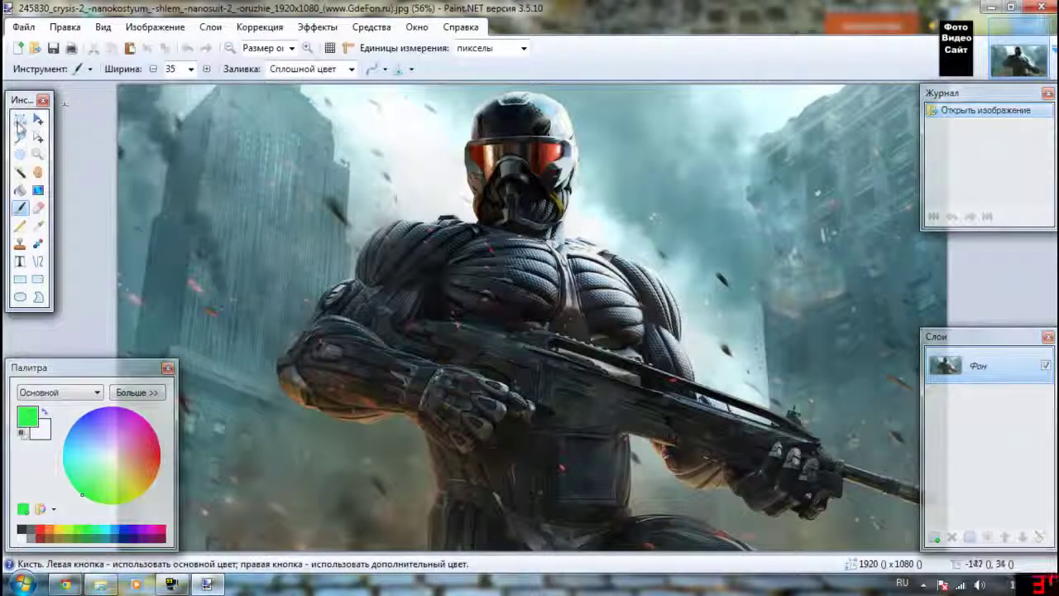
Copy a full-height rectangular area about 962 × 1080 px around the soldier in the middle of the wallpaper
click(20, 119)
key(ctrl+minus)
key(ctrl+minus)
drag(416, 178, 624, 469)
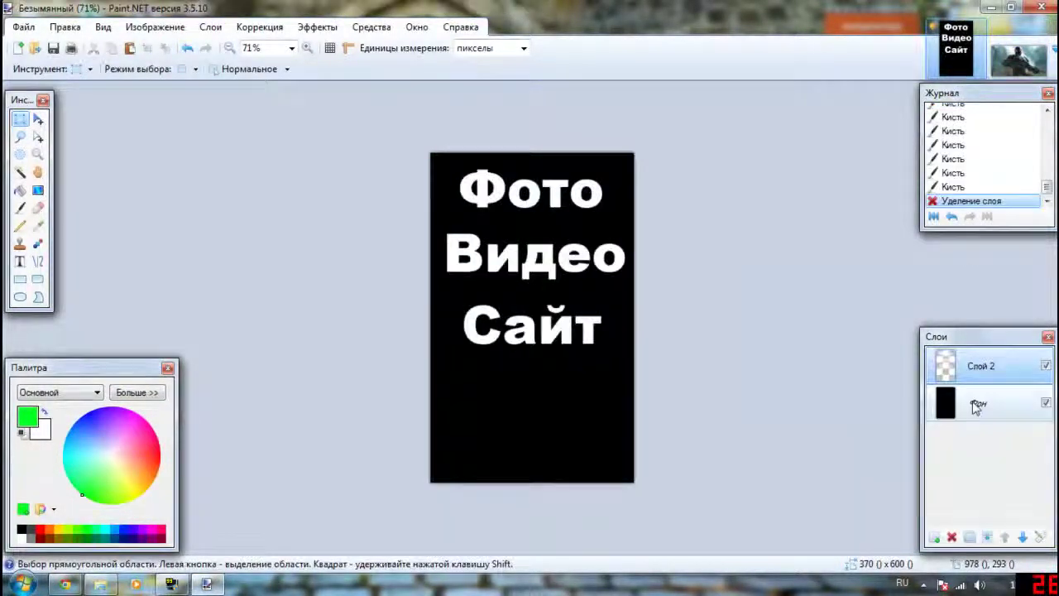
Add a new layer between Фон and Слой 2 of the menu image and paste the soldier there, keeping the canvas size
click(934, 537)
click(1023, 537)
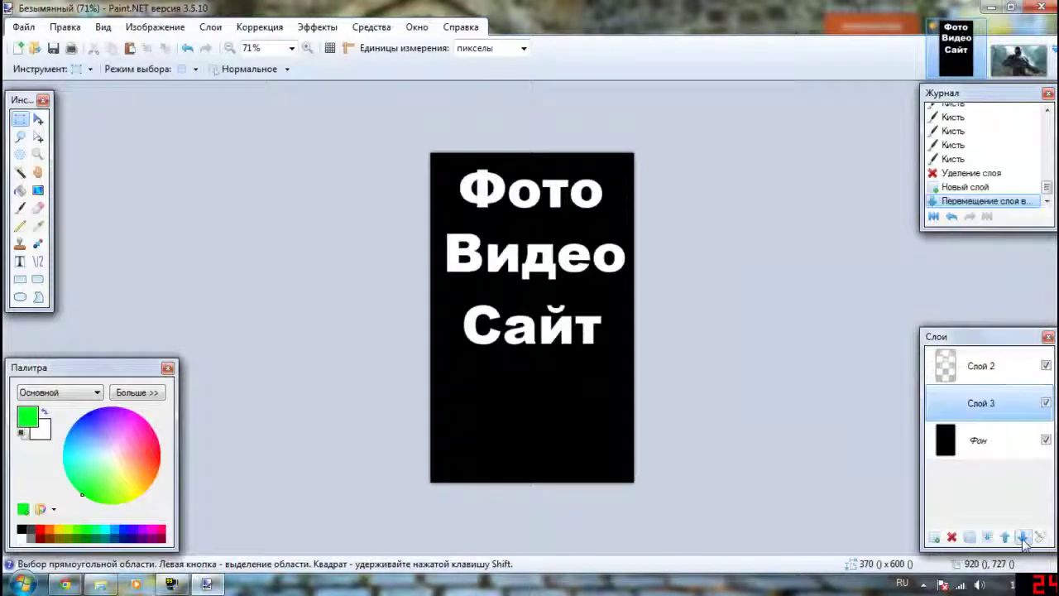
key(ctrl+v)
click(539, 345)
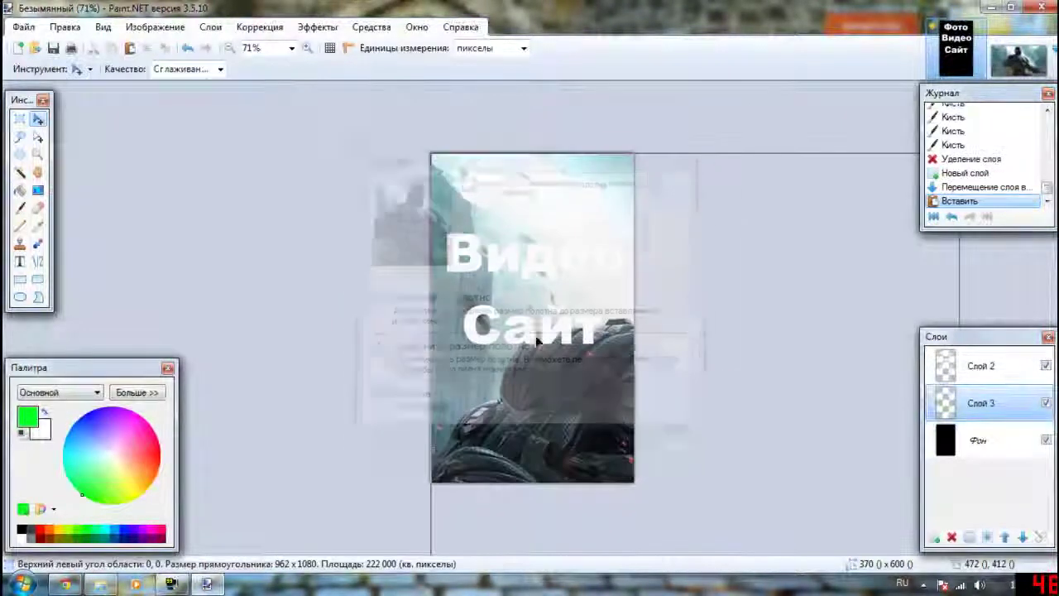
Scale the pasted soldier to about 624 × 701 px, place the helmet at the canvas's upper edge behind the text, and deselect
drag(667, 461, 539, 338)
scroll(539, 338, up, 4)
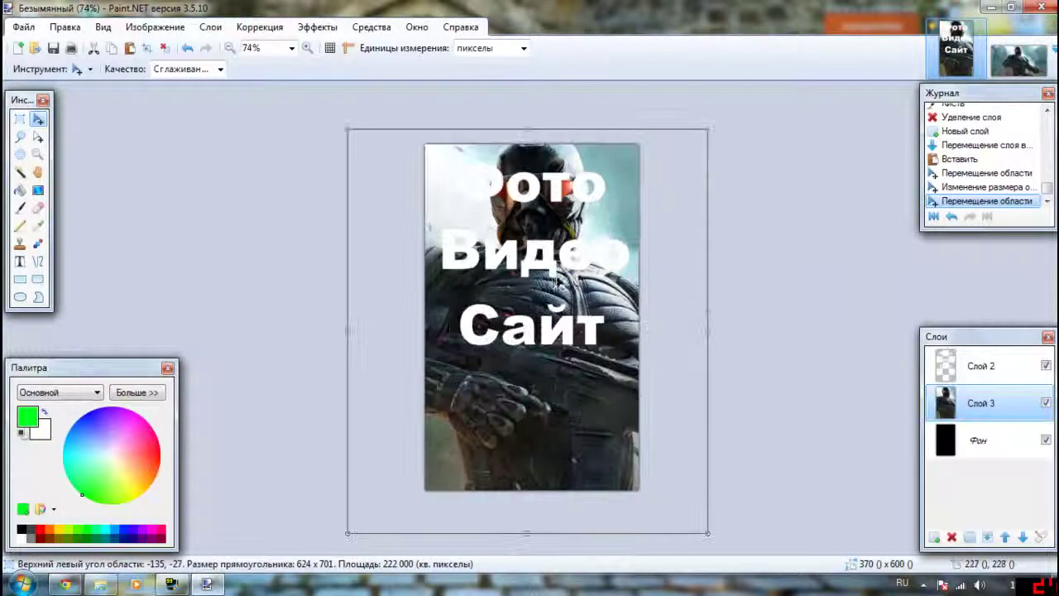
drag(523, 240, 520, 247)
click(65, 27)
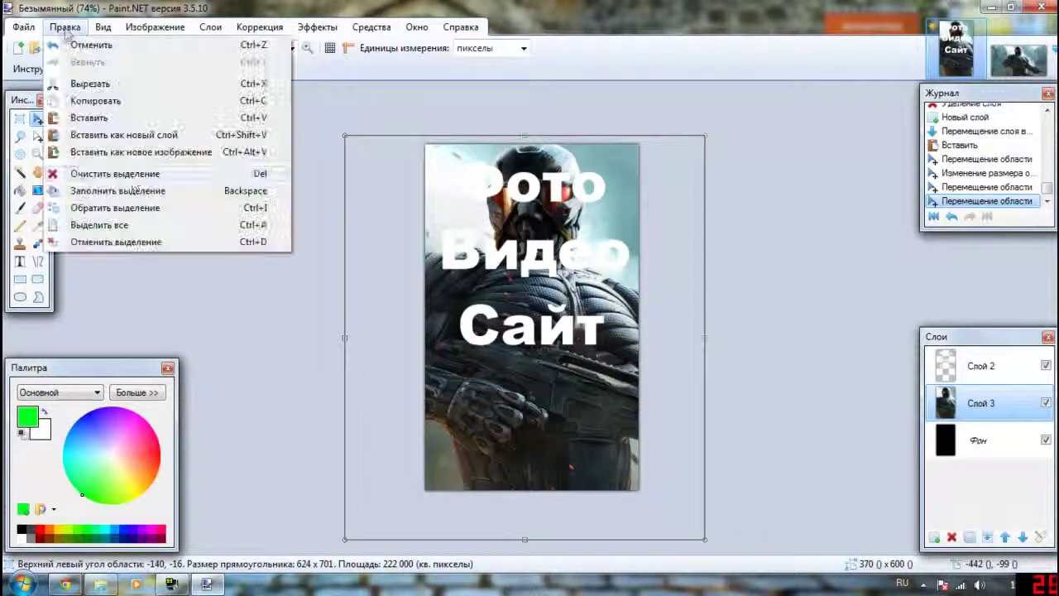
click(133, 240)
Apply the Outline Object effect to the text on Слой 2 in black with width 2 and softness 127
click(980, 365)
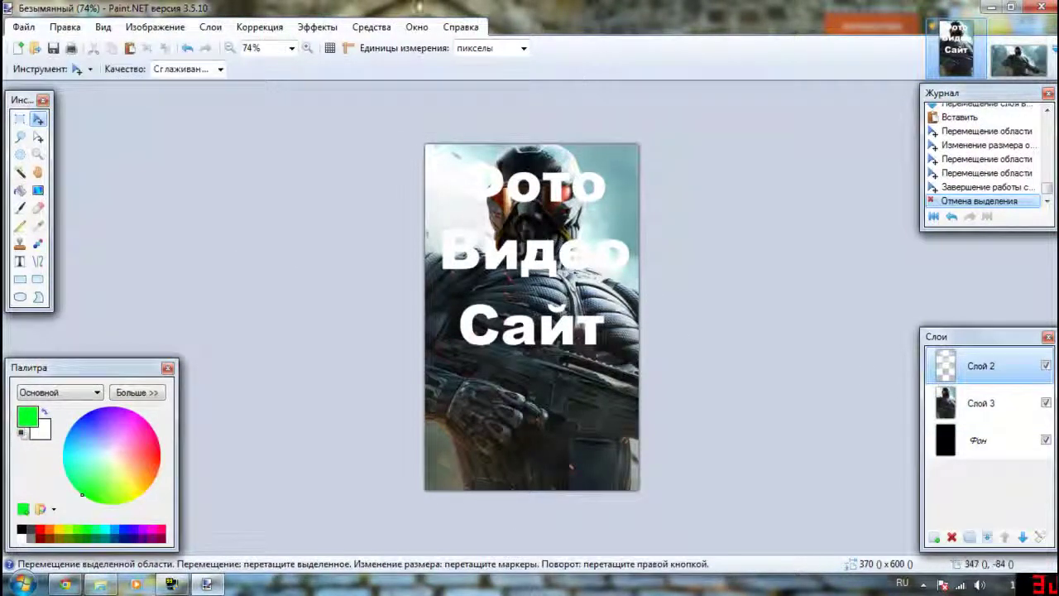
click(306, 27)
mouse_move(350, 111)
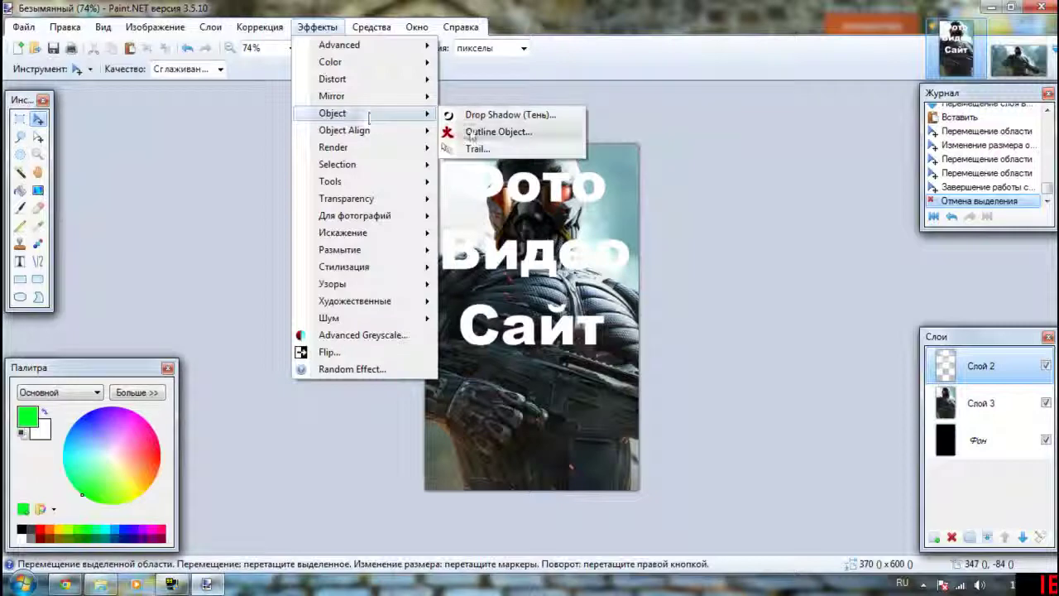
click(468, 131)
drag(573, 105, 278, 76)
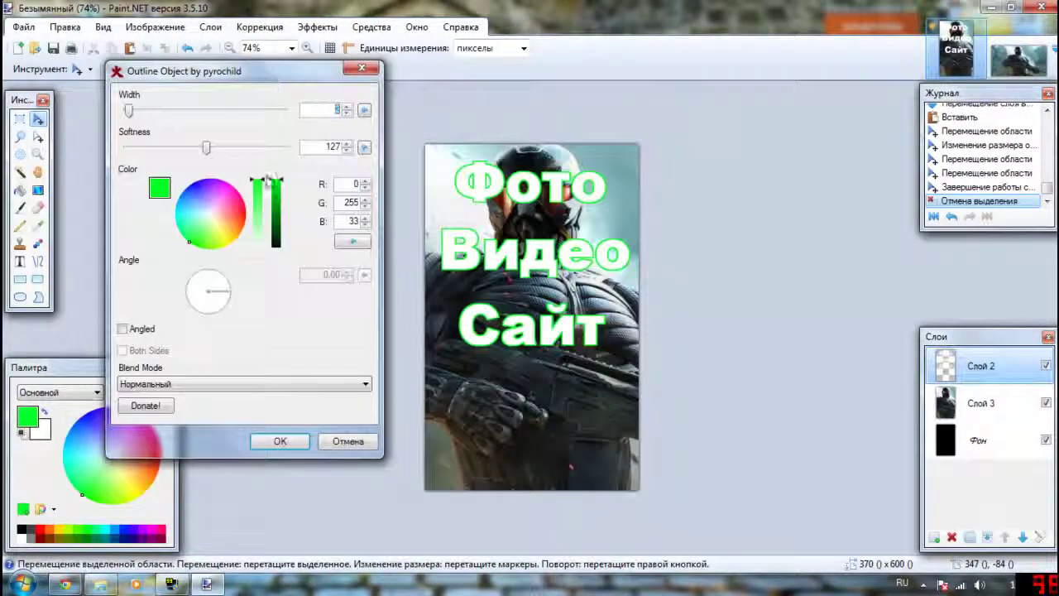
drag(275, 184, 275, 246)
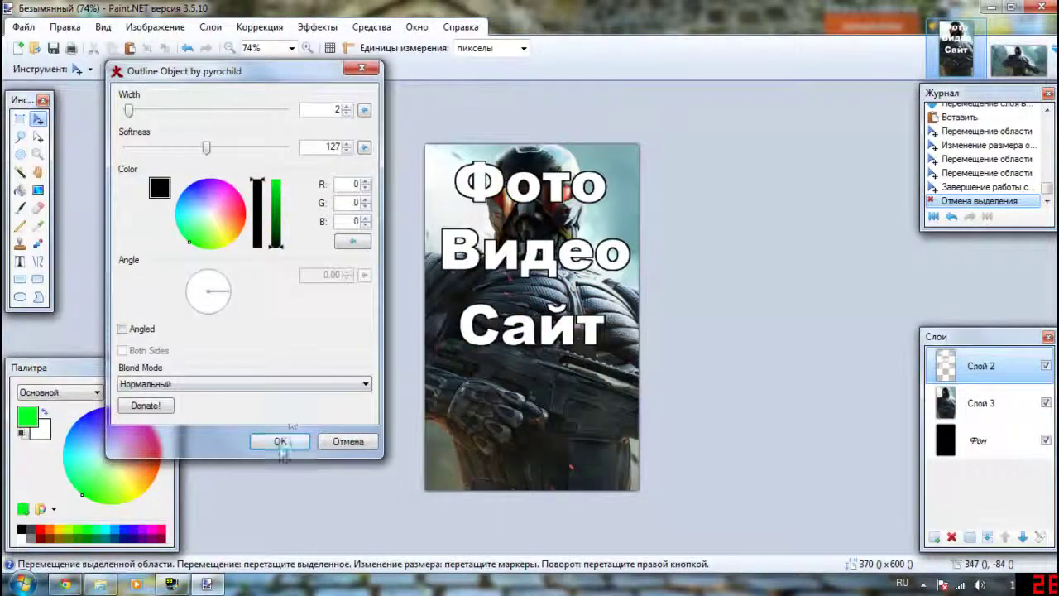
click(280, 440)
scroll(483, 322, up, 3)
scroll(483, 321, down, 2)
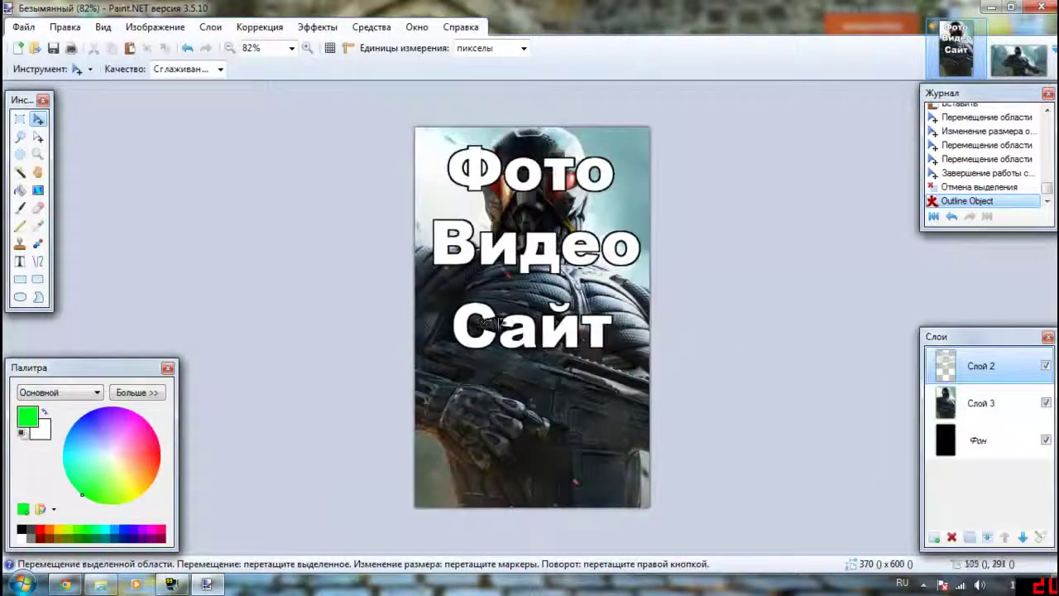
scroll(830, 440, down, 2)
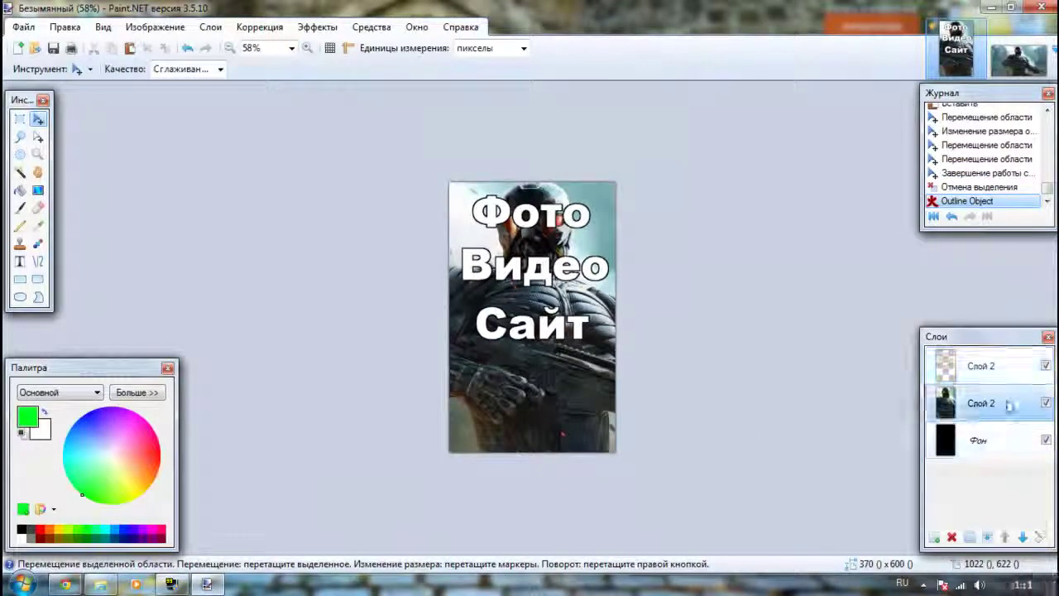
Delete the black Фон layer and merge the text layer Слой 2 down into Слой 3
click(976, 440)
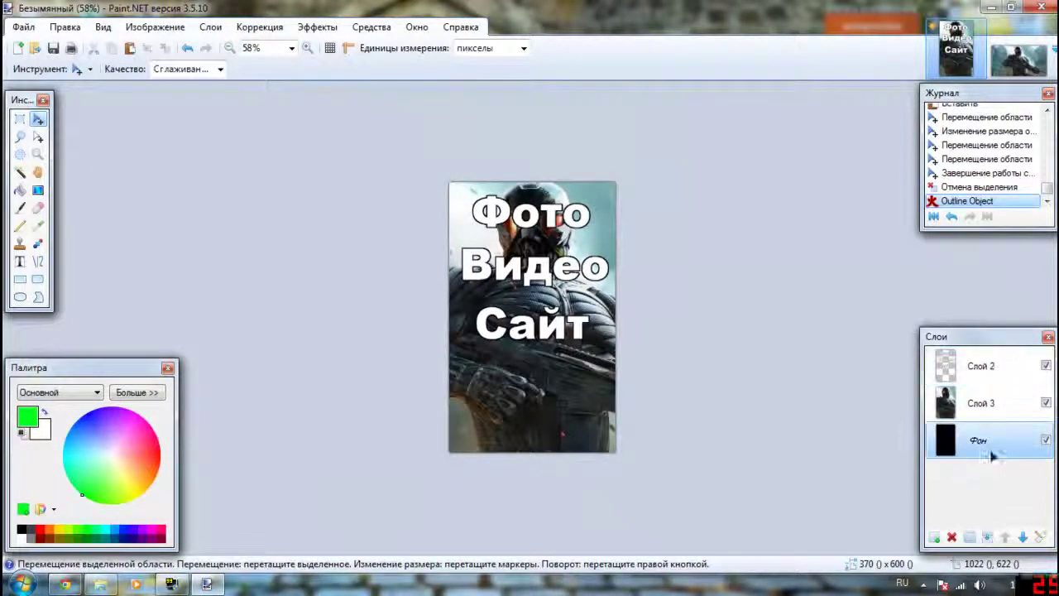
click(951, 537)
click(980, 365)
click(987, 536)
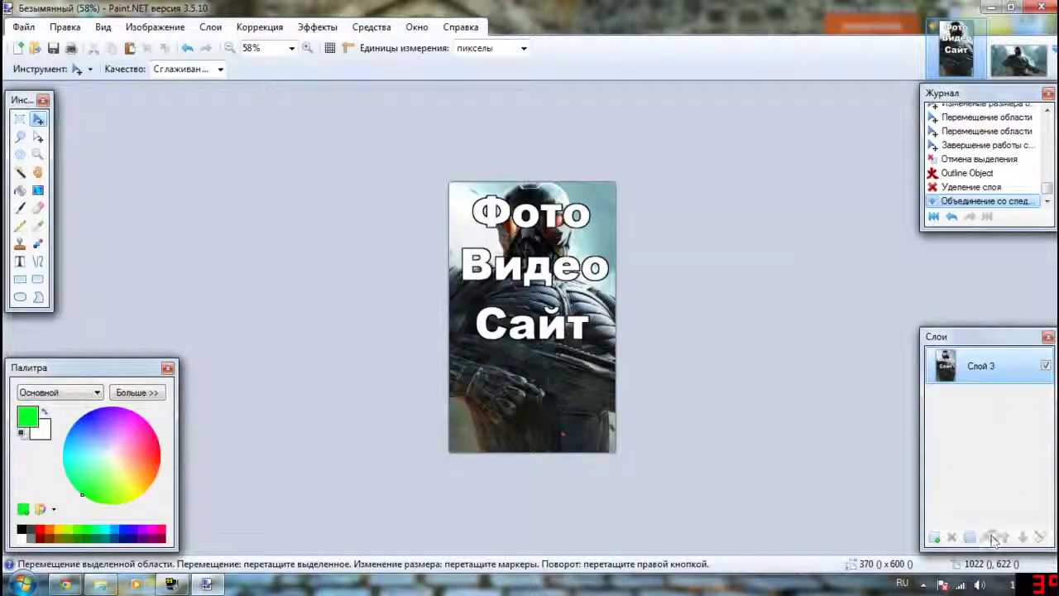
scroll(470, 217, down, 2)
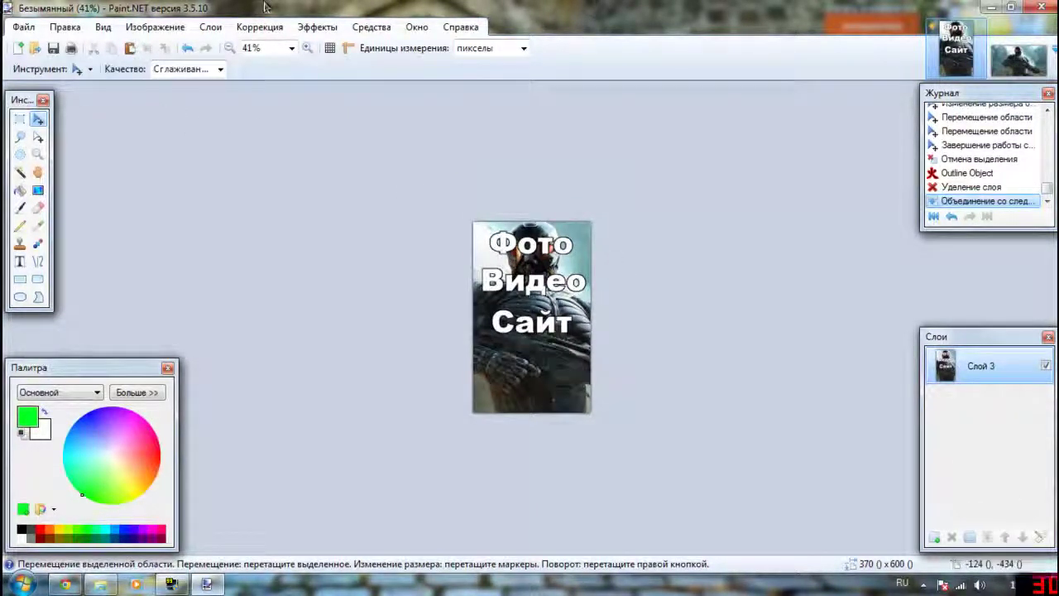
Close the source wallpaper image
click(26, 29)
click(1017, 51)
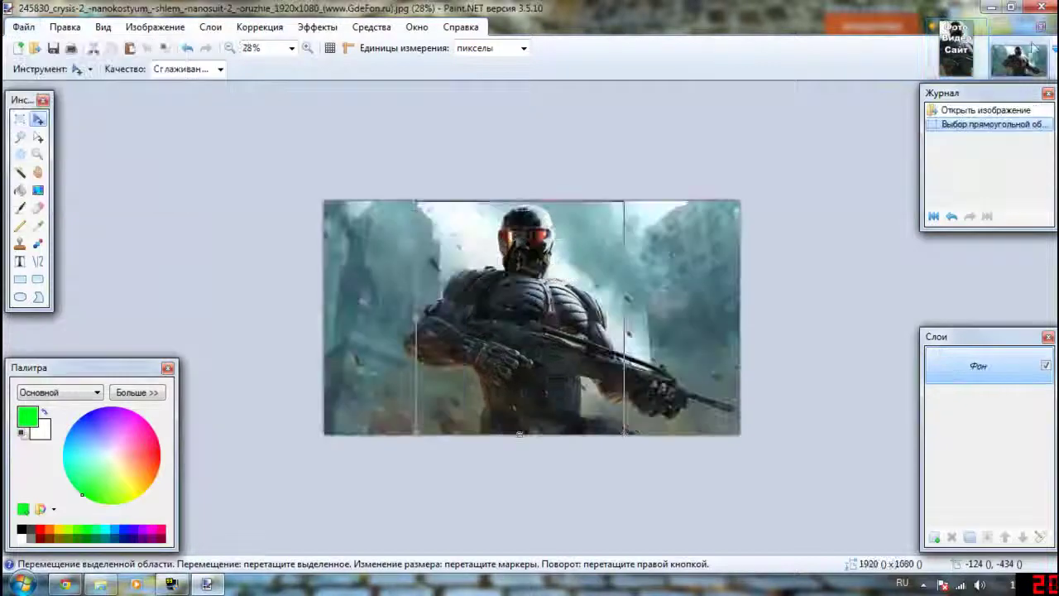
click(1040, 28)
Close the menu image, saving it to the desktop as меню in JPEG format with quality 100
click(1040, 29)
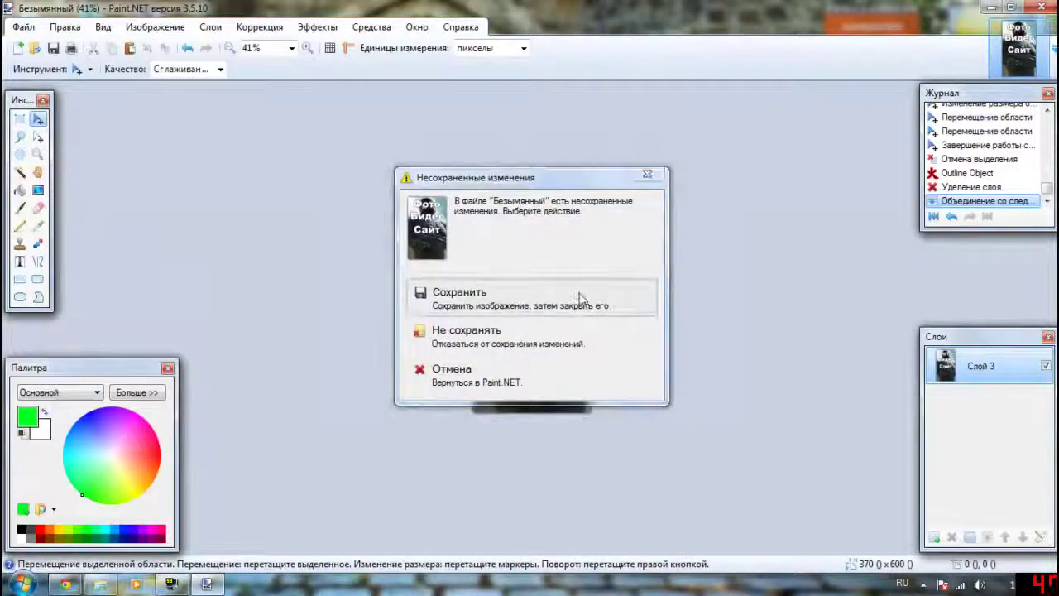
click(581, 298)
text(меню)
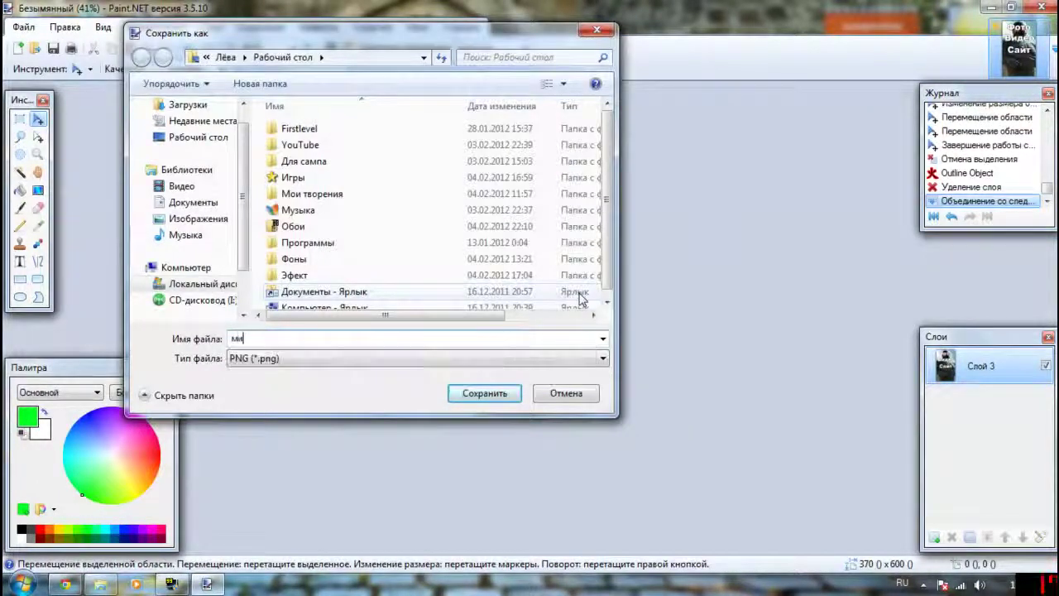
click(297, 357)
click(246, 407)
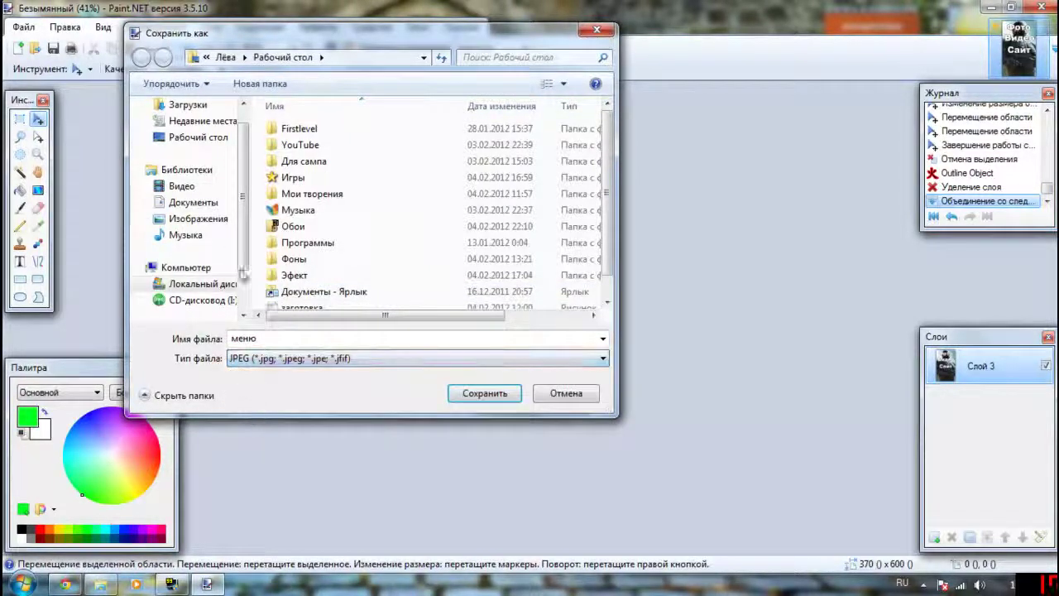
click(481, 396)
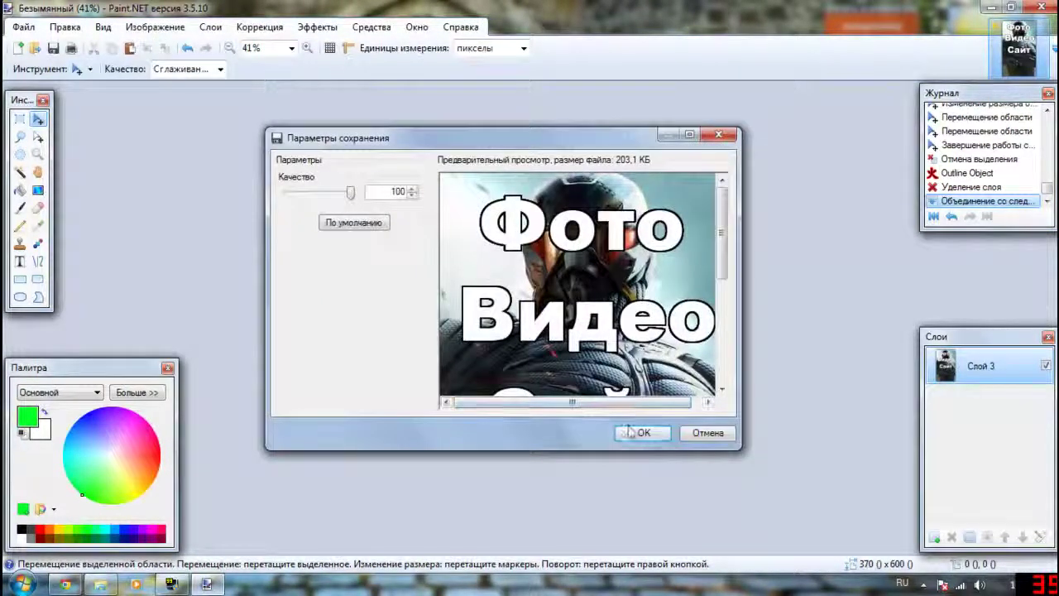
click(643, 432)
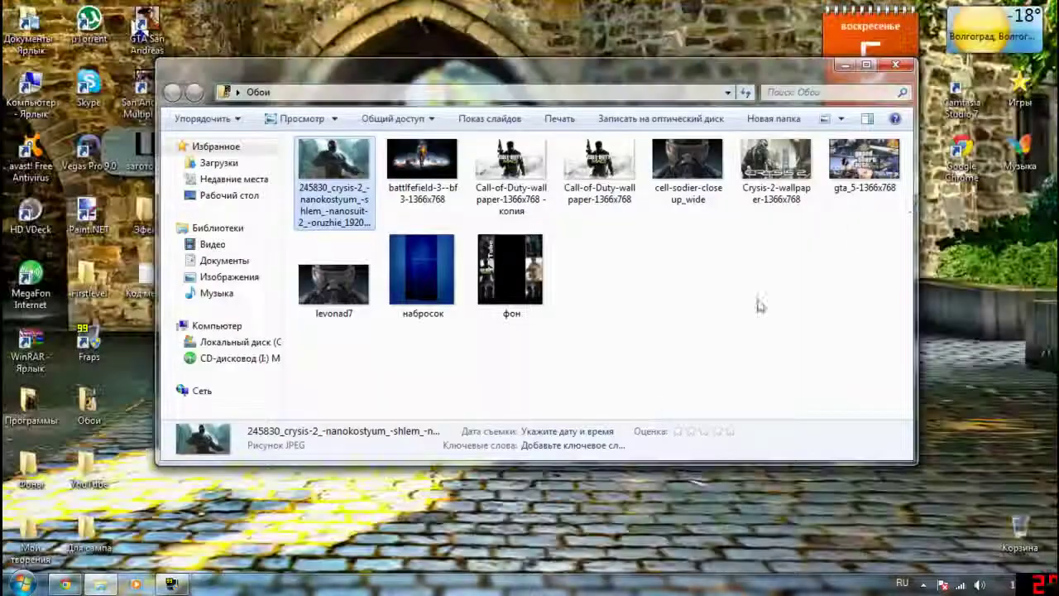
Create a desktop folder named Меню and place it directly below the меню image file
key(alt+F4)
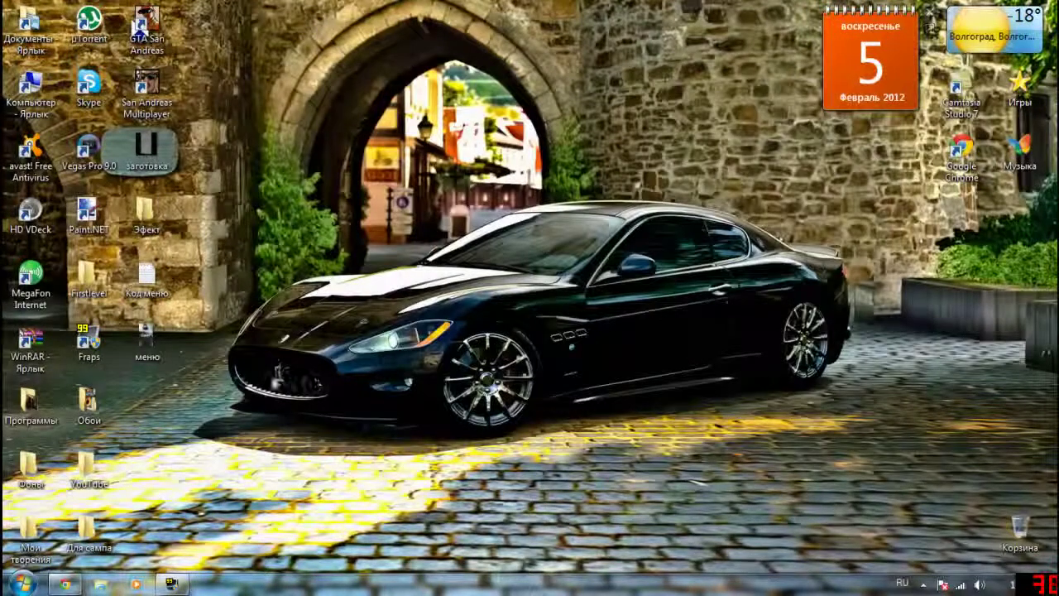
right_click(399, 367)
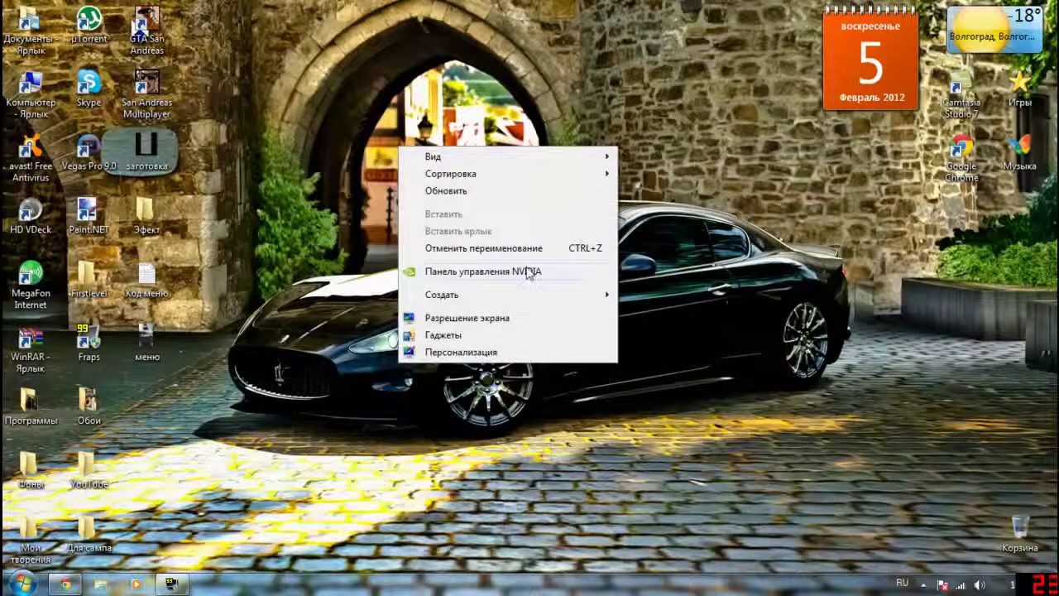
mouse_move(531, 301)
click(651, 297)
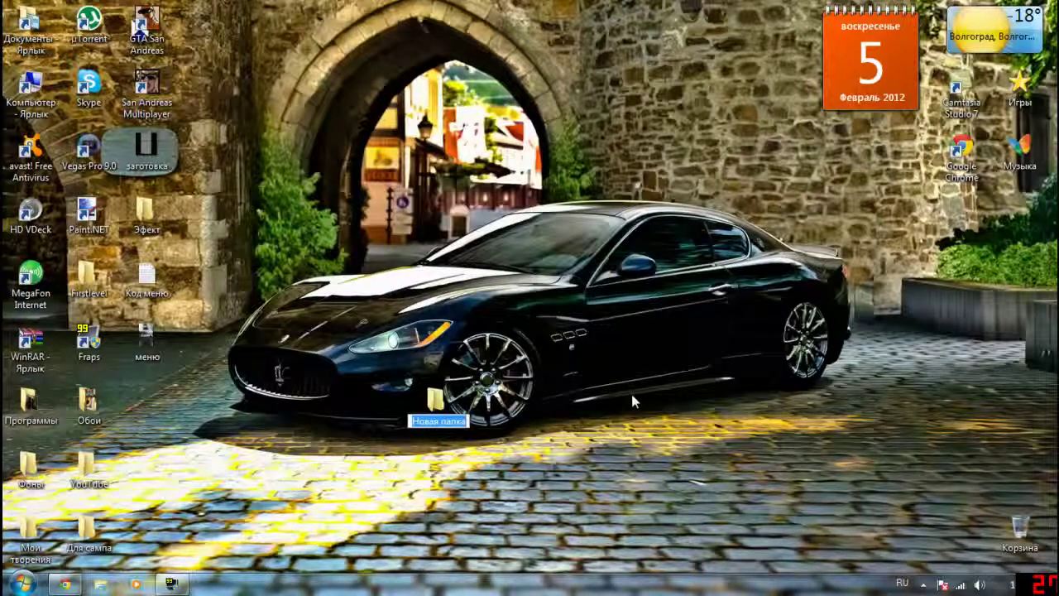
text(Ник)
text(ю)
key(Return)
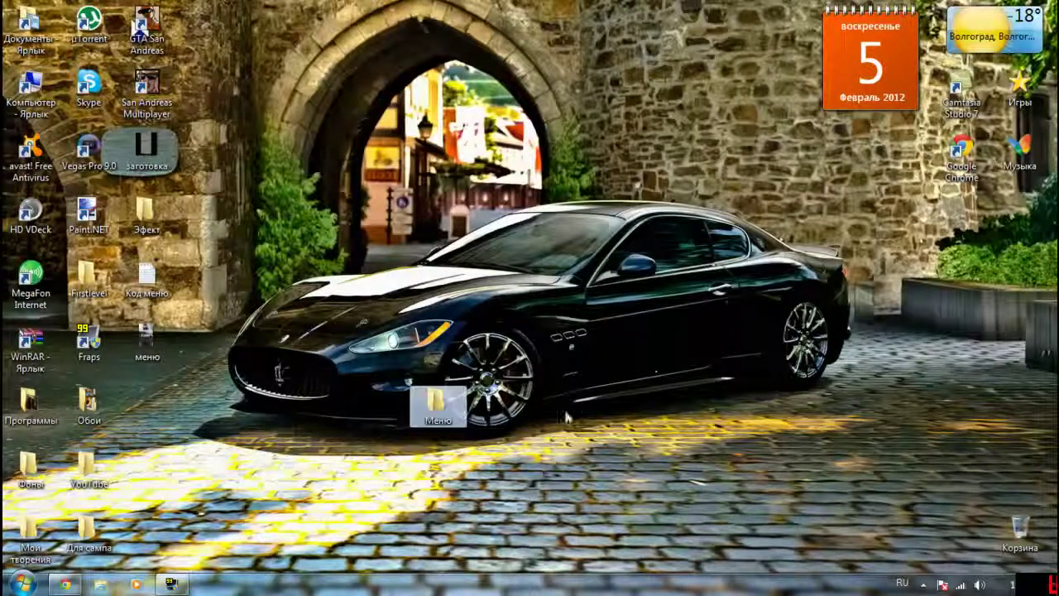
drag(436, 411, 138, 420)
Open the saved меню.jpg from the desktop in Paint.NET
right_click(136, 347)
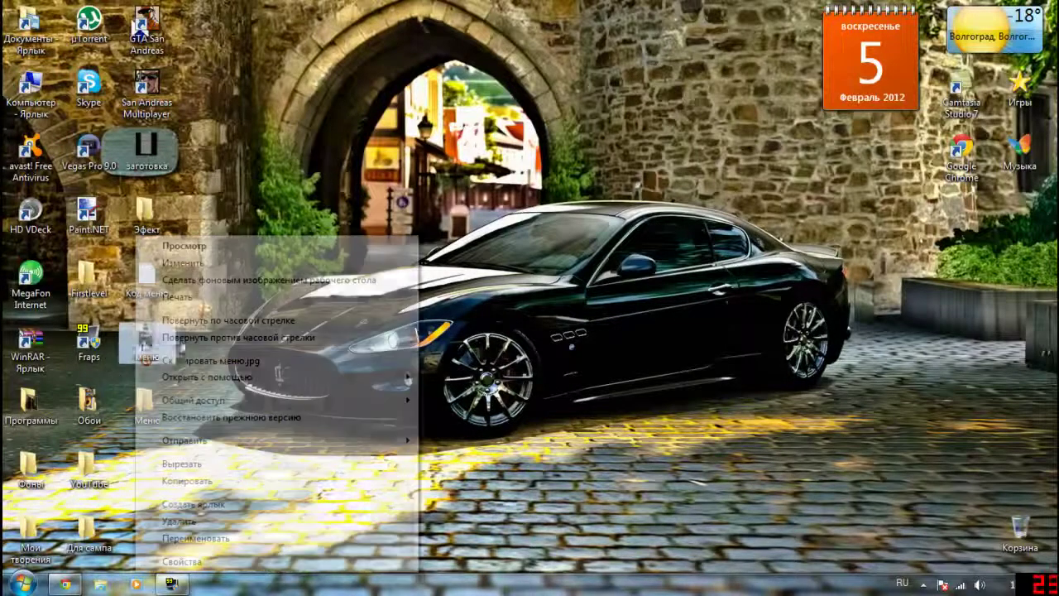
mouse_move(249, 378)
click(439, 396)
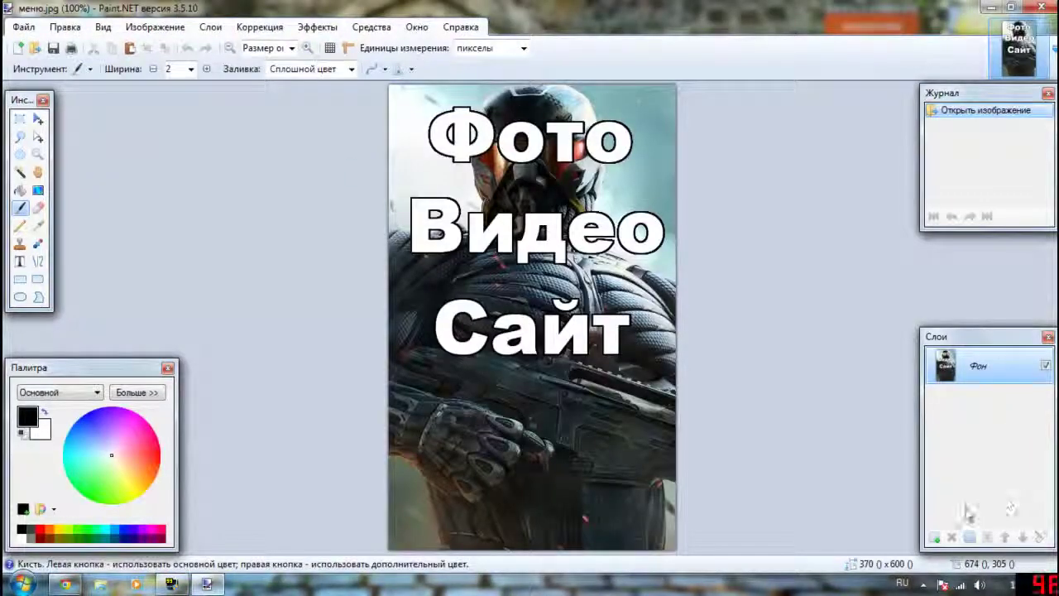
Add a new layer and draw two red horizontal lines, width 1, separating Фото, Видео and Сайт
click(936, 536)
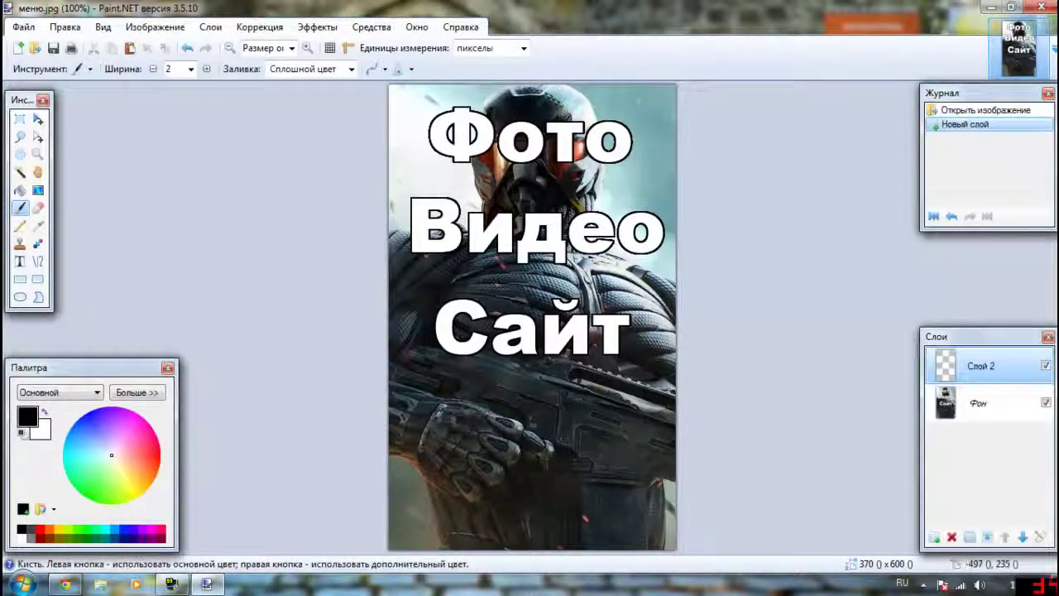
click(37, 263)
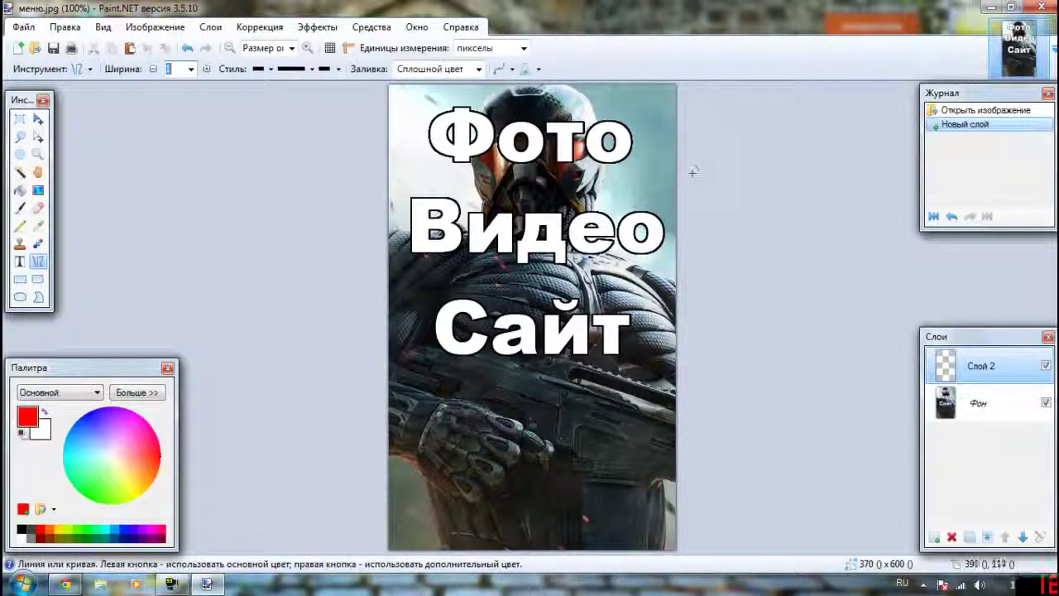
drag(692, 174, 310, 175)
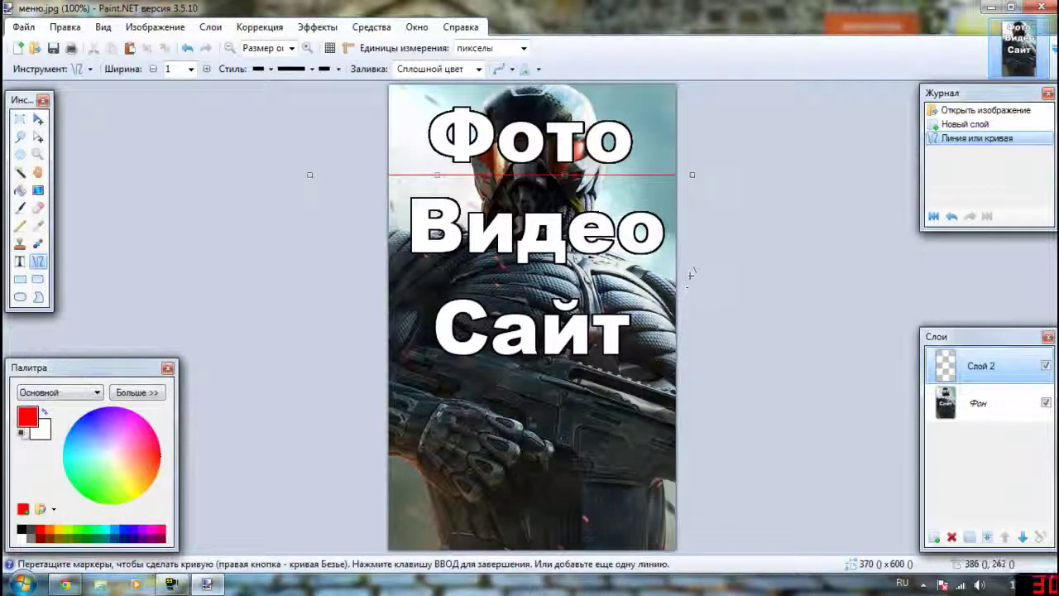
drag(690, 274, 273, 275)
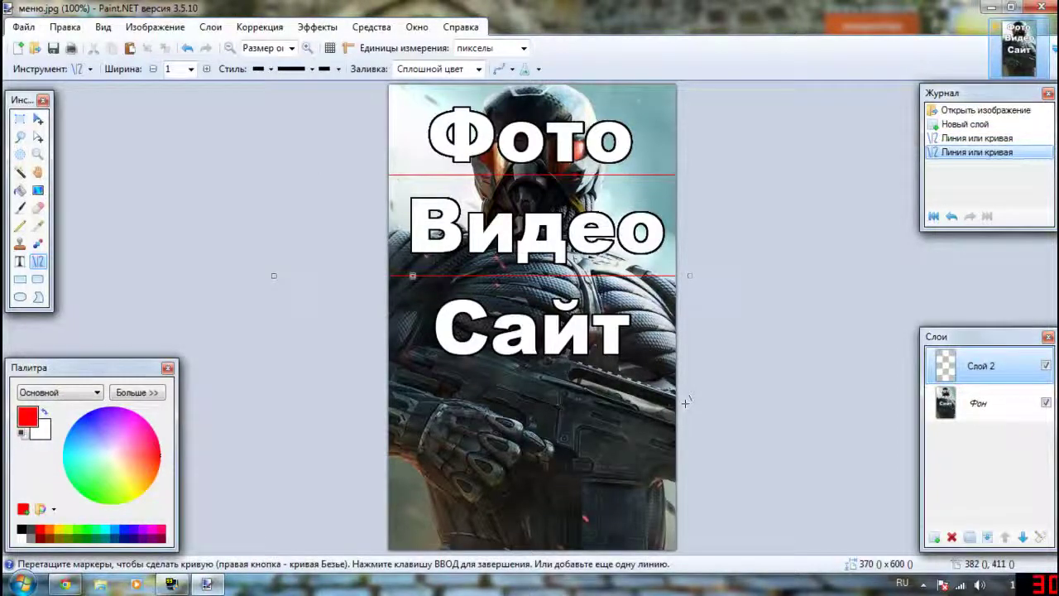
key(ctrl+minus)
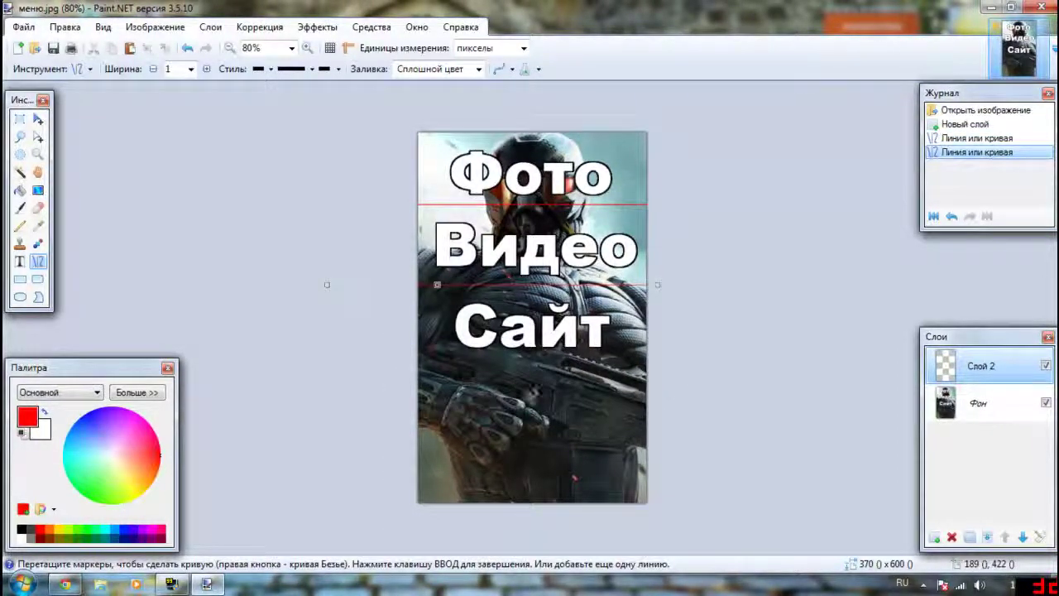
drag(693, 378, 314, 378)
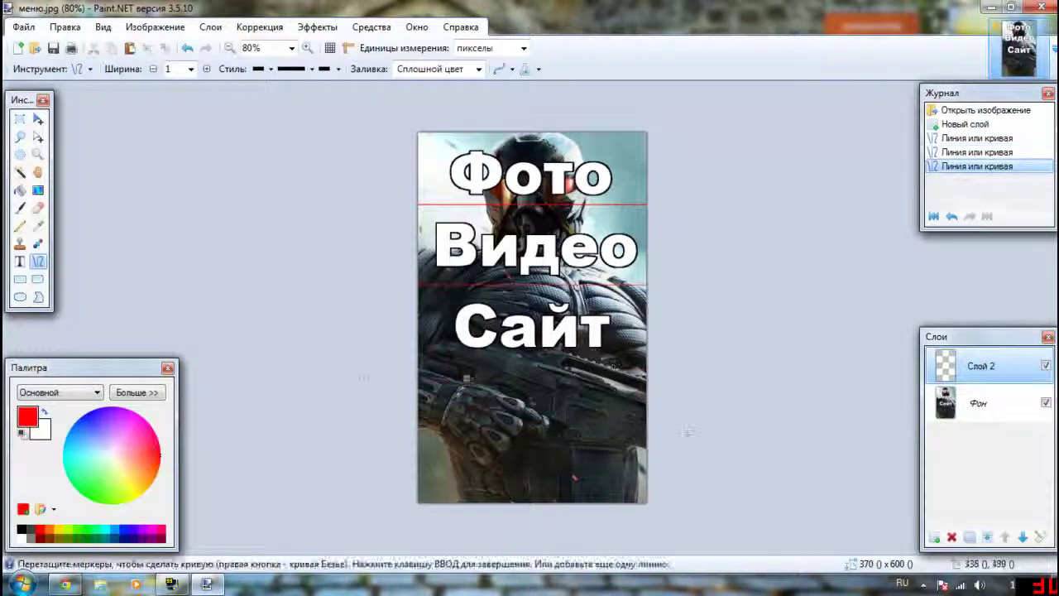
drag(695, 442, 306, 442)
key(ctrl+z)
key(ctrl+z)
Select the Фото section above the upper red line with the Magic Wand on Слой 2 and copy it from the Фон layer
scroll(532, 316, up, 4)
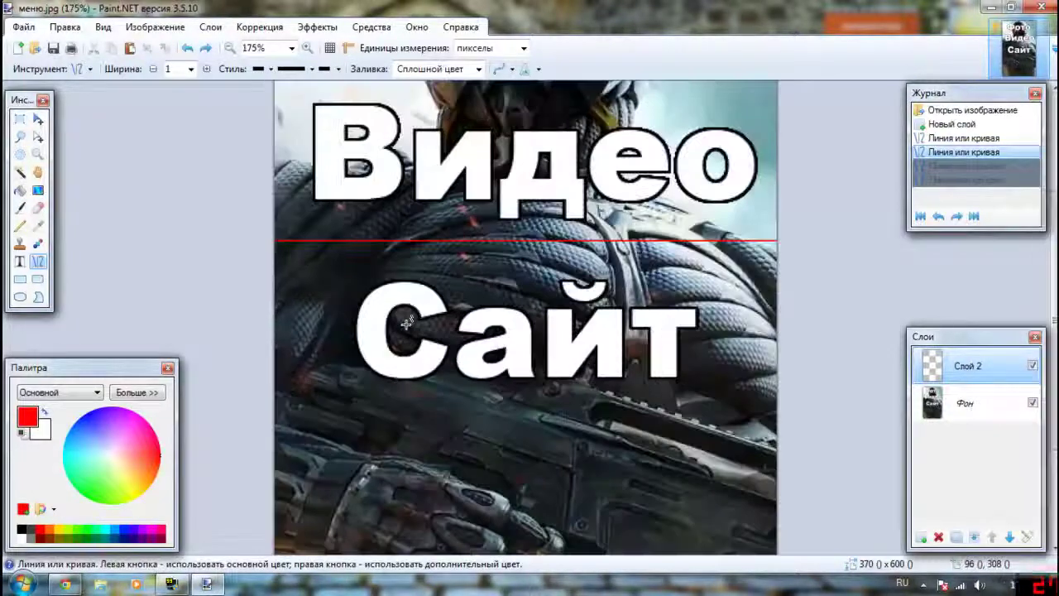
scroll(532, 317, down, 5)
scroll(531, 316, up, 3)
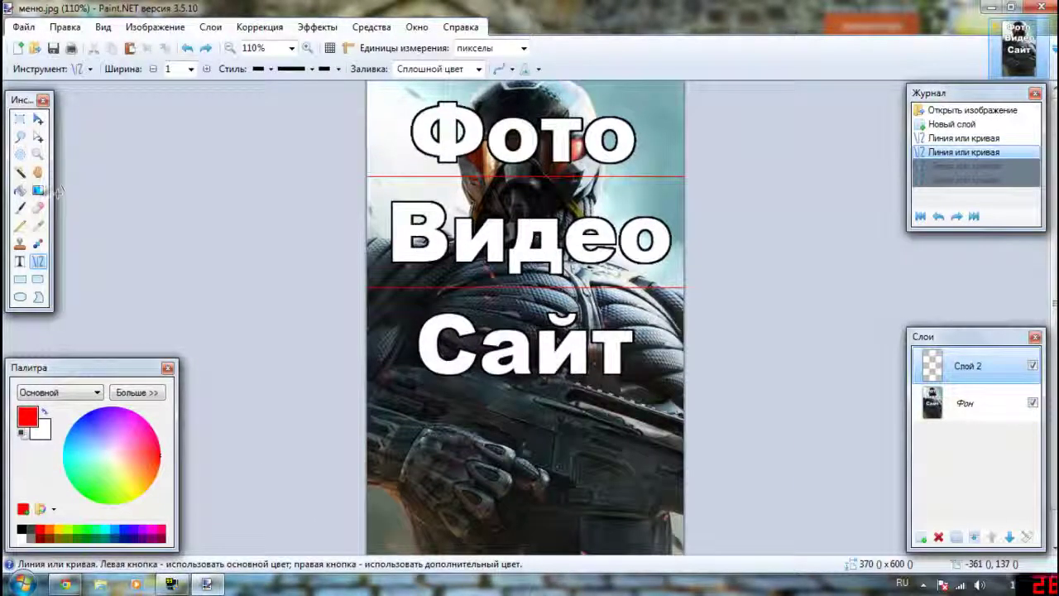
click(20, 172)
click(441, 168)
scroll(441, 168, down, 3)
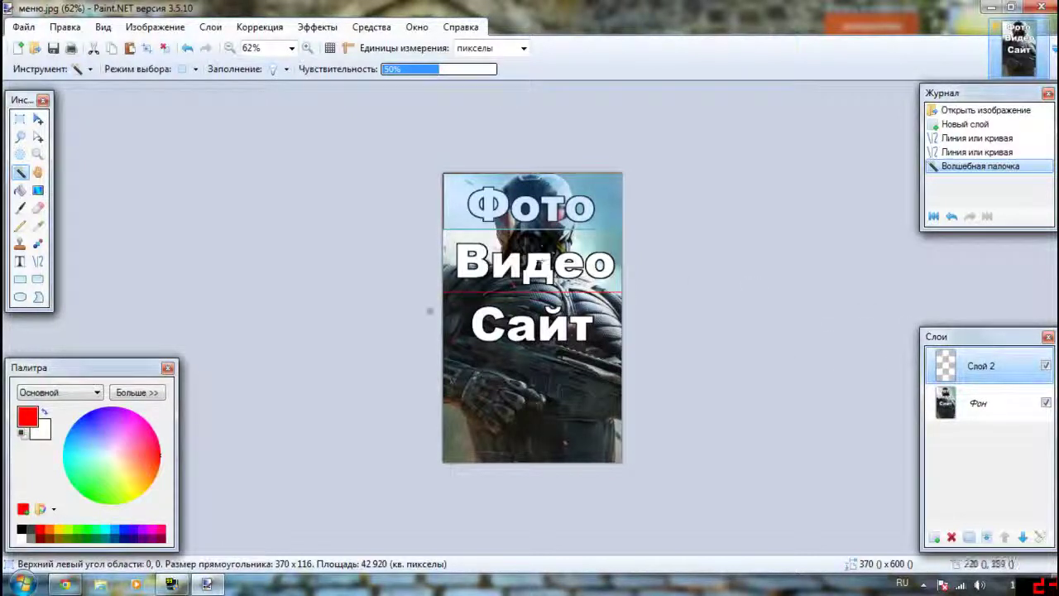
scroll(433, 311, up, 4)
scroll(434, 311, down, 3)
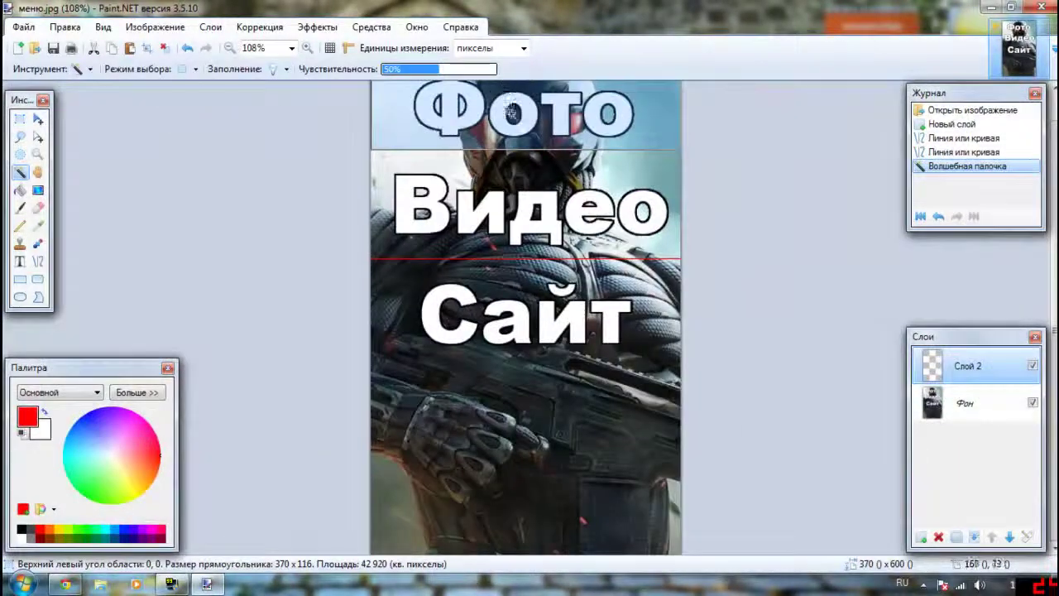
click(978, 414)
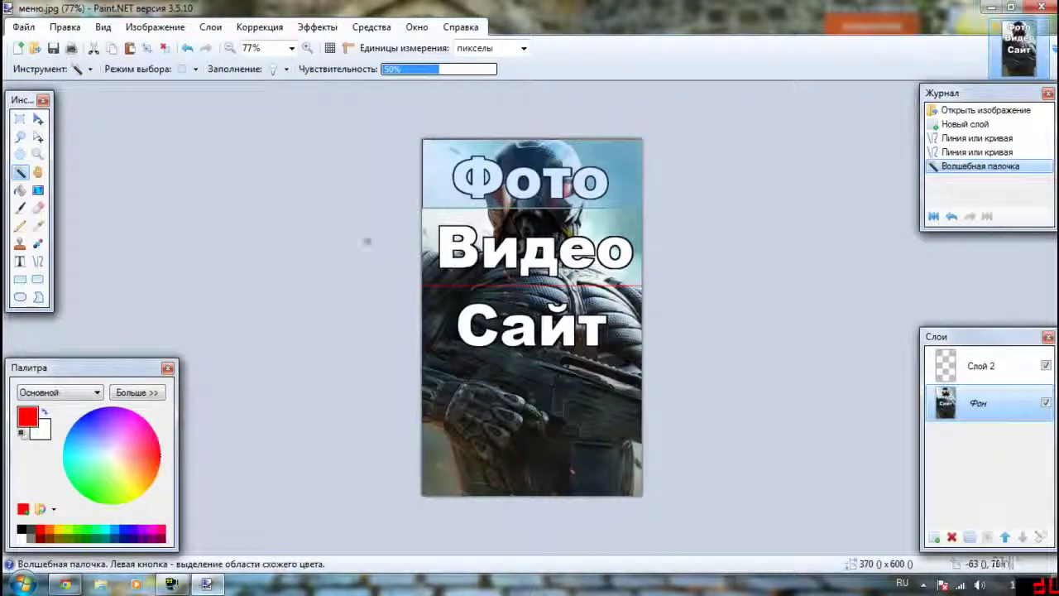
click(62, 27)
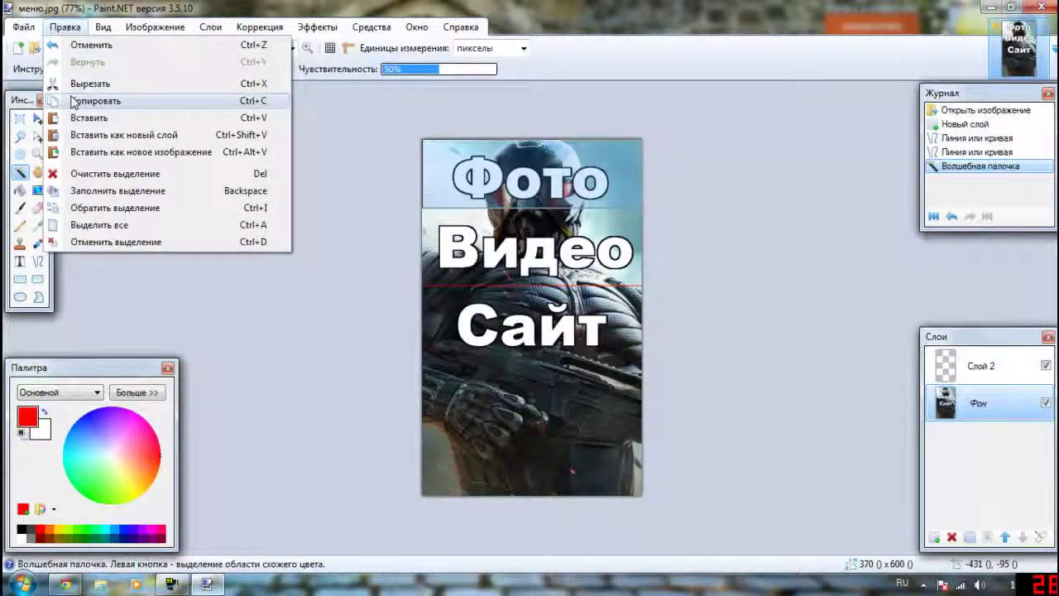
click(75, 99)
Create a new 370 x 116 pixel image and paste the copied Фото section into it
click(25, 27)
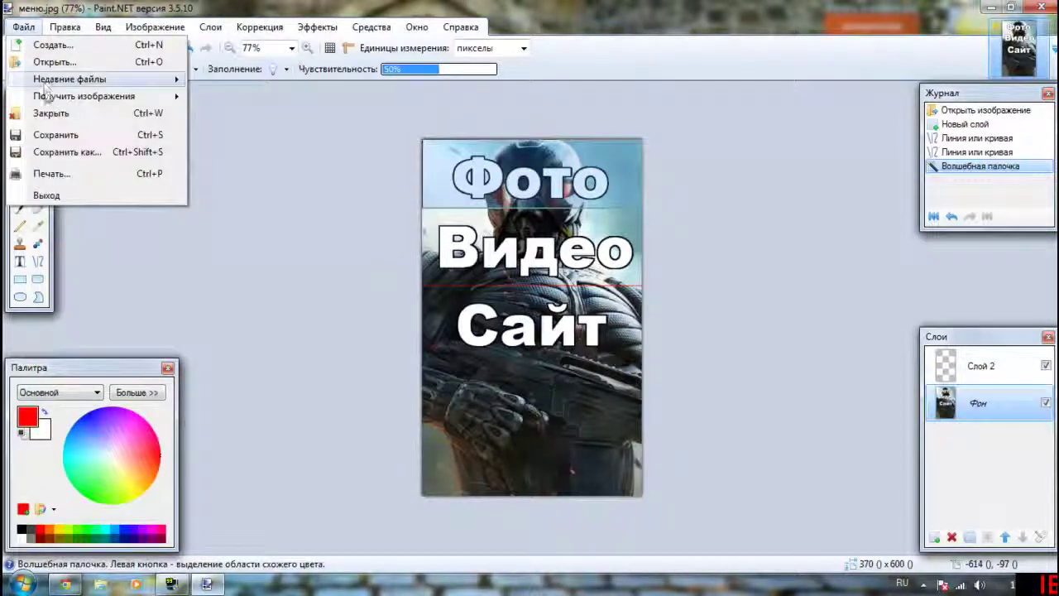
click(53, 45)
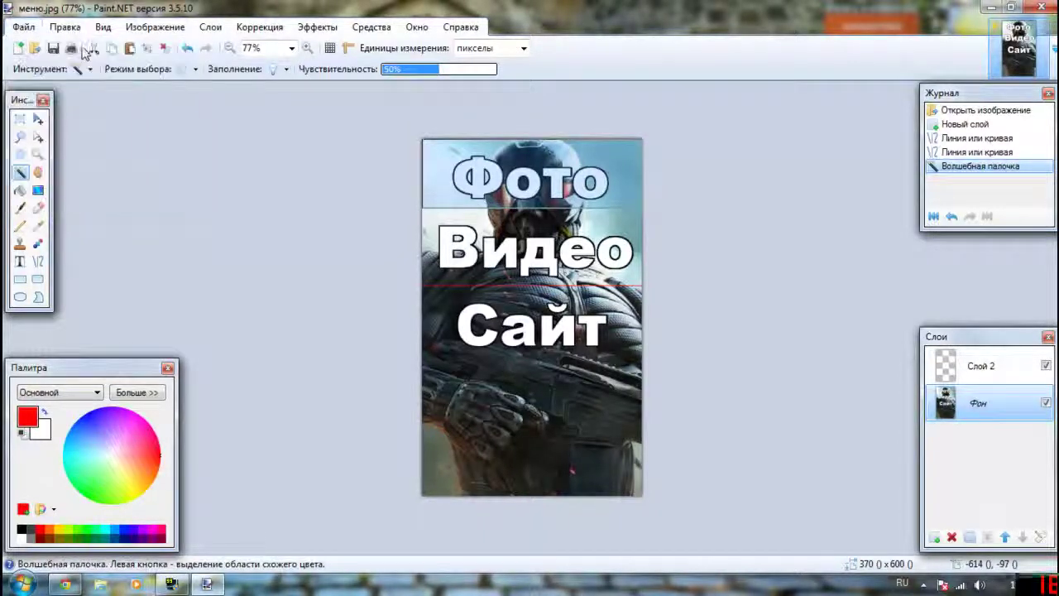
click(547, 384)
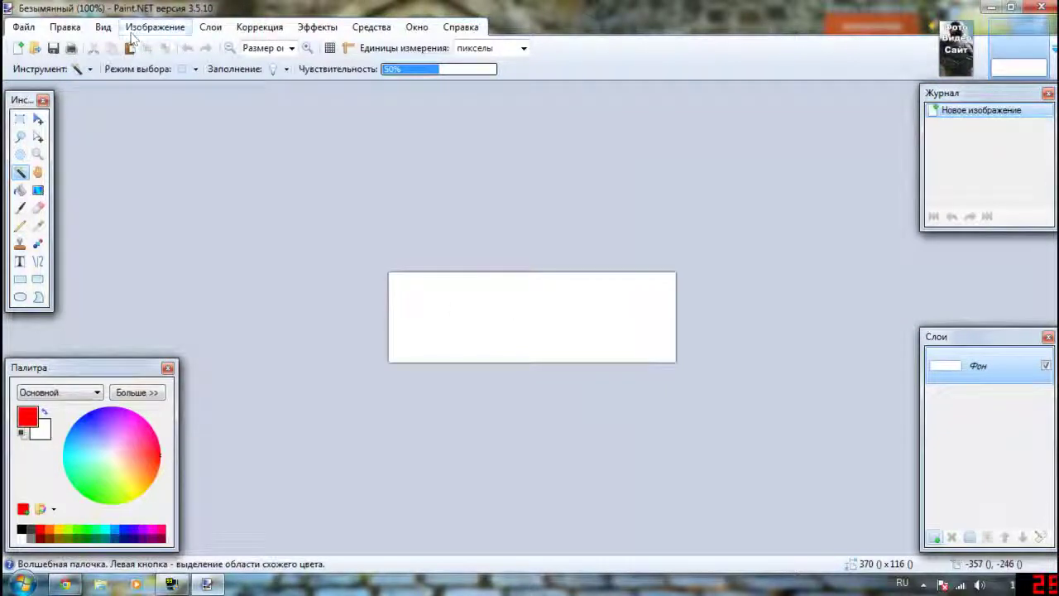
key(ctrl+v)
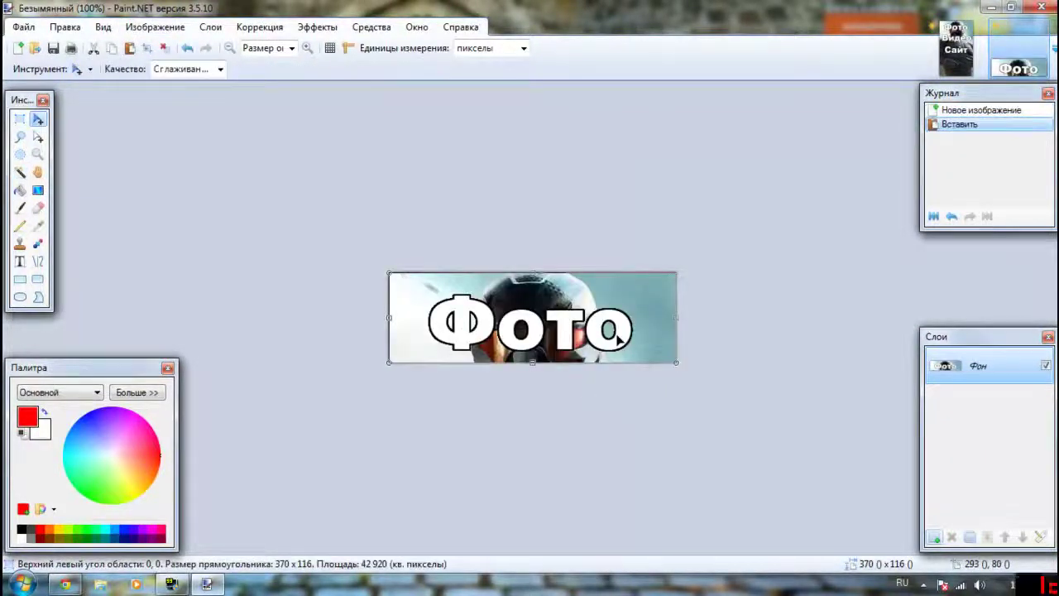
Close the Фото image, saving it as 1 in JPEG format with quality 100 in the desktop folder Меню
key(ctrl+minus)
click(1041, 7)
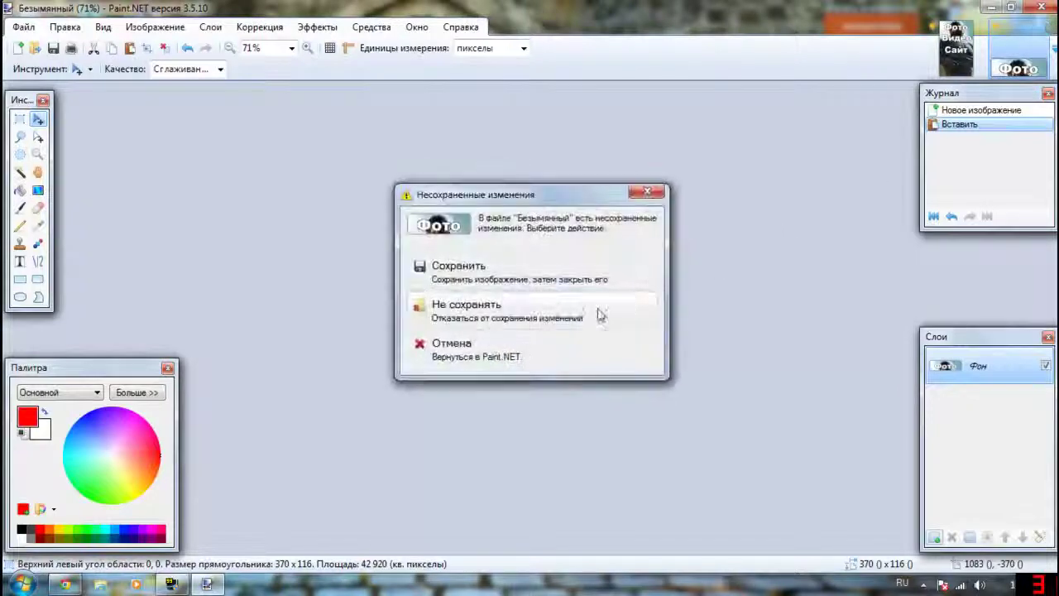
click(516, 274)
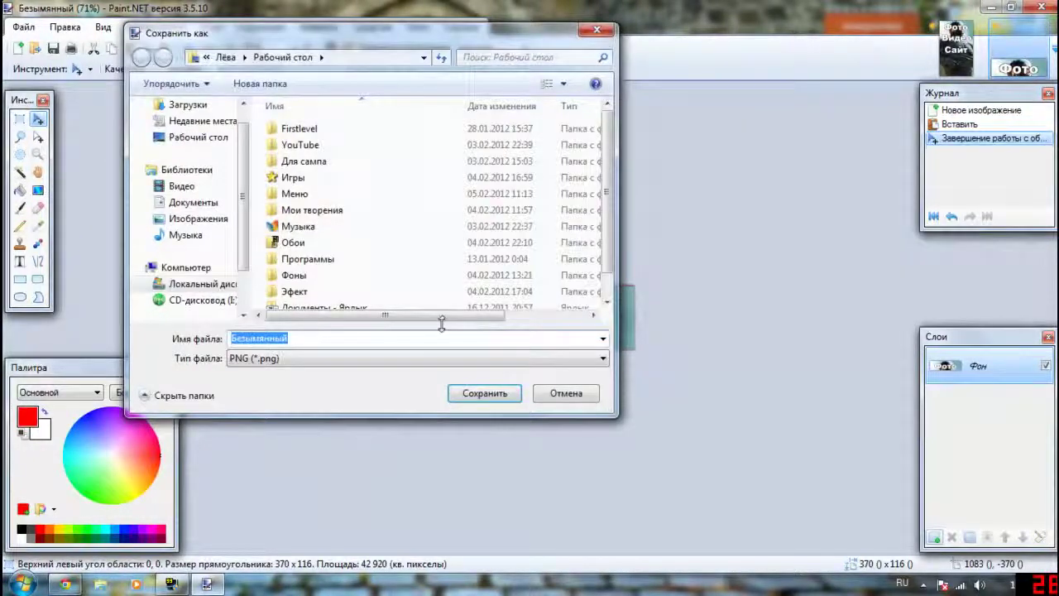
text(1)
click(331, 361)
click(259, 394)
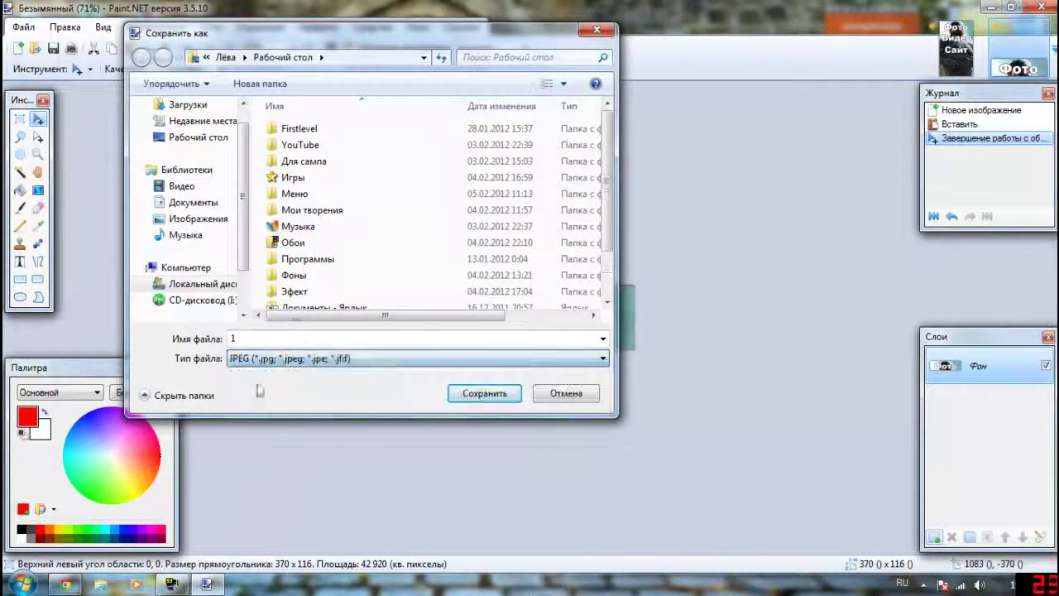
double_click(306, 193)
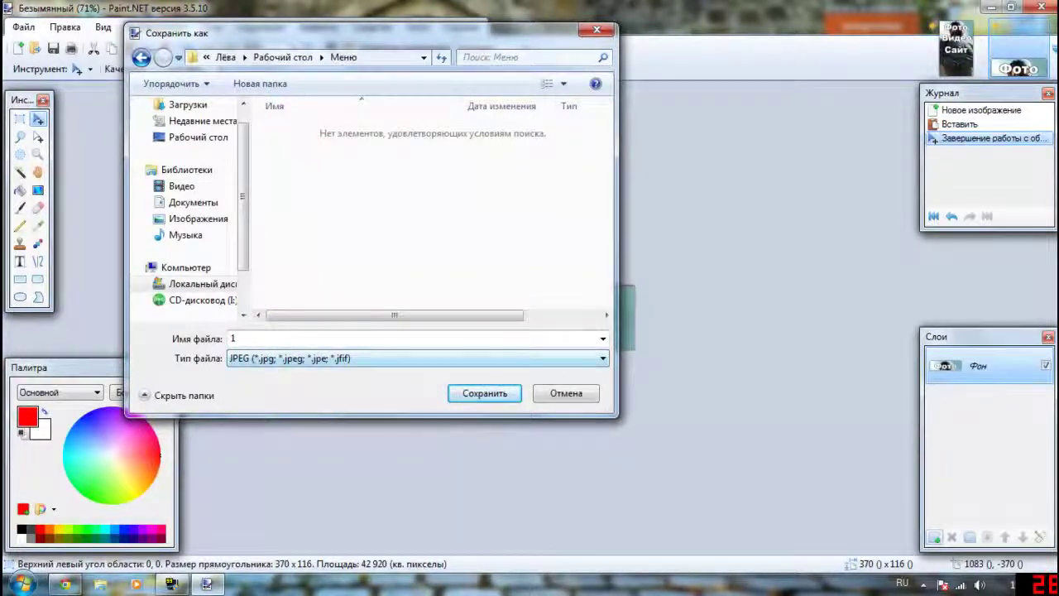
click(467, 396)
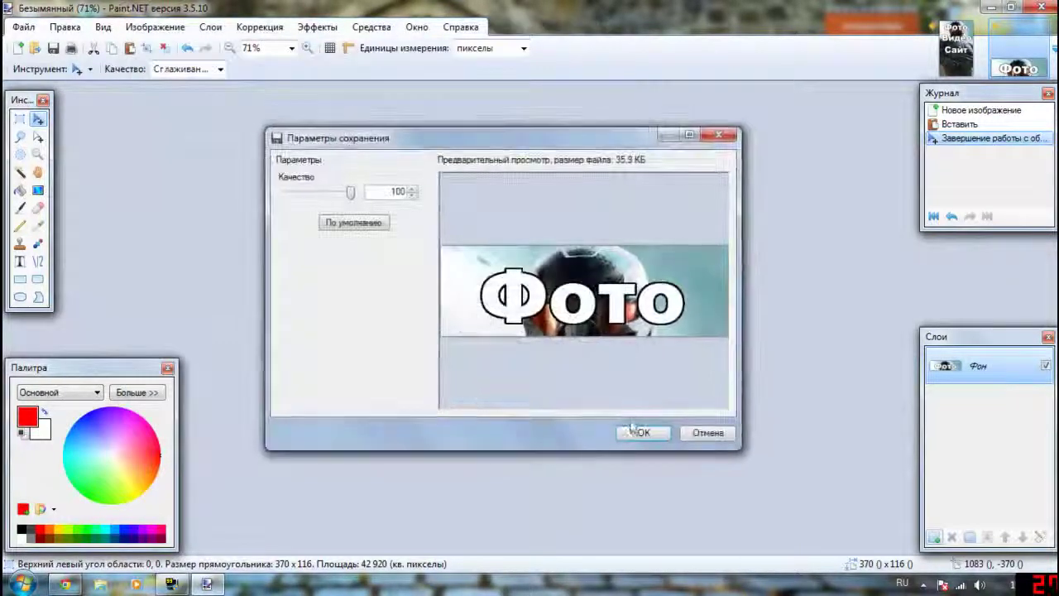
click(635, 430)
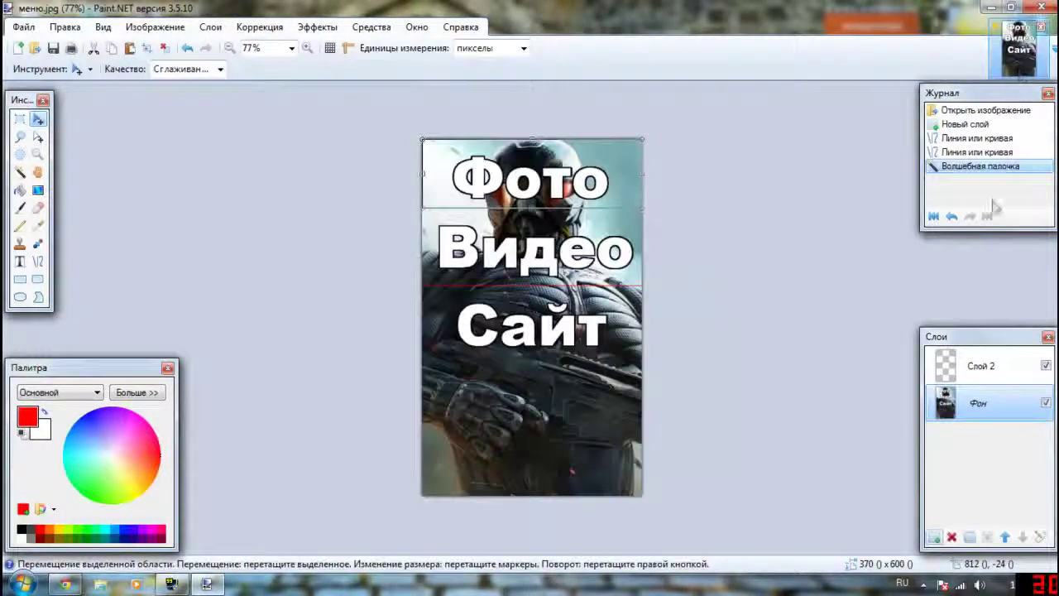
Select the Видео section between the red lines with the Magic Wand on Слой 2 and copy it from the Фон layer
click(976, 366)
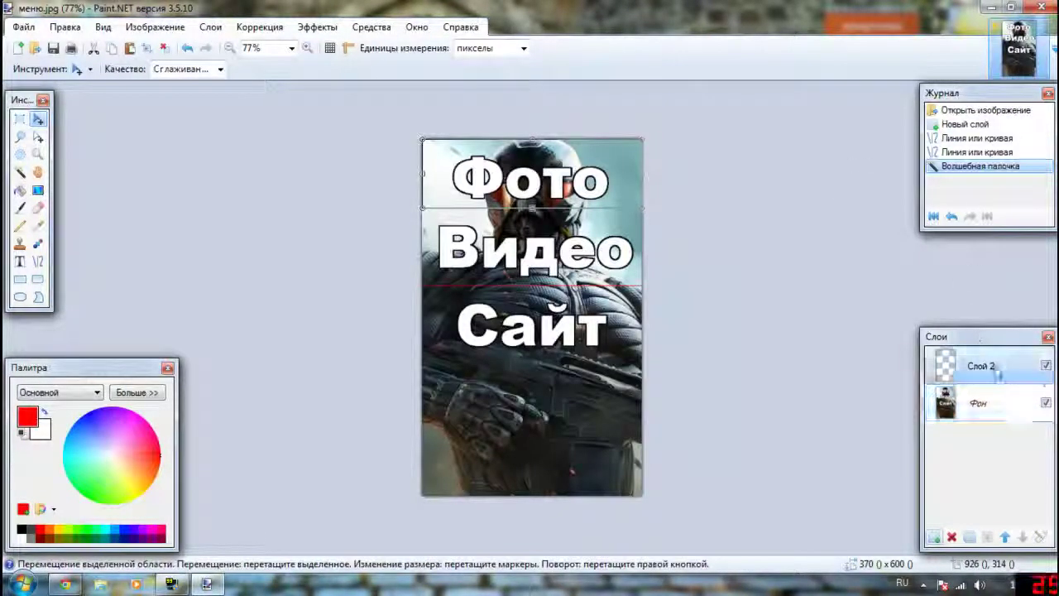
click(19, 172)
click(438, 249)
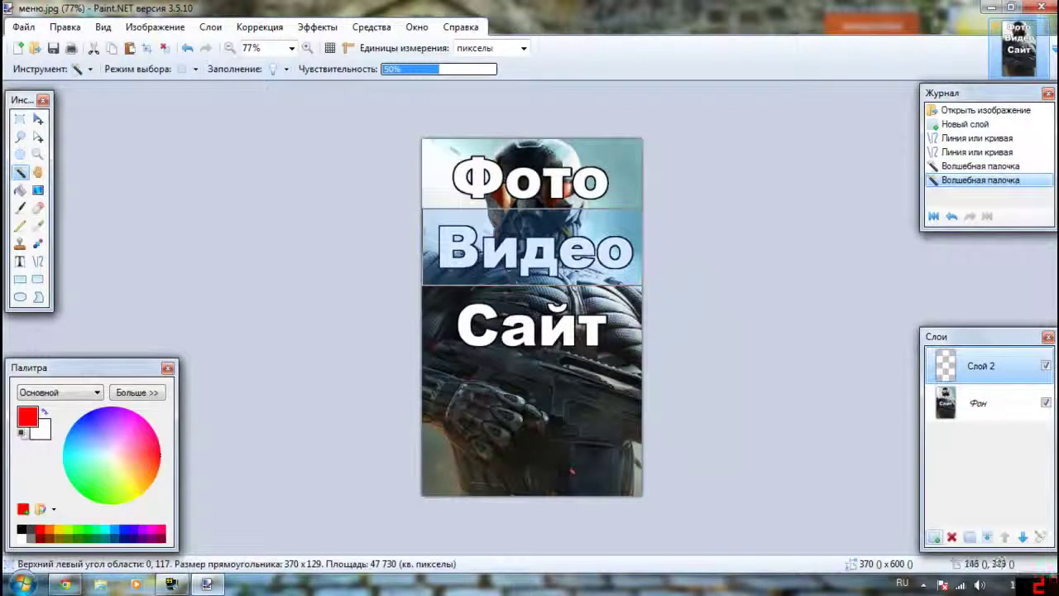
click(975, 403)
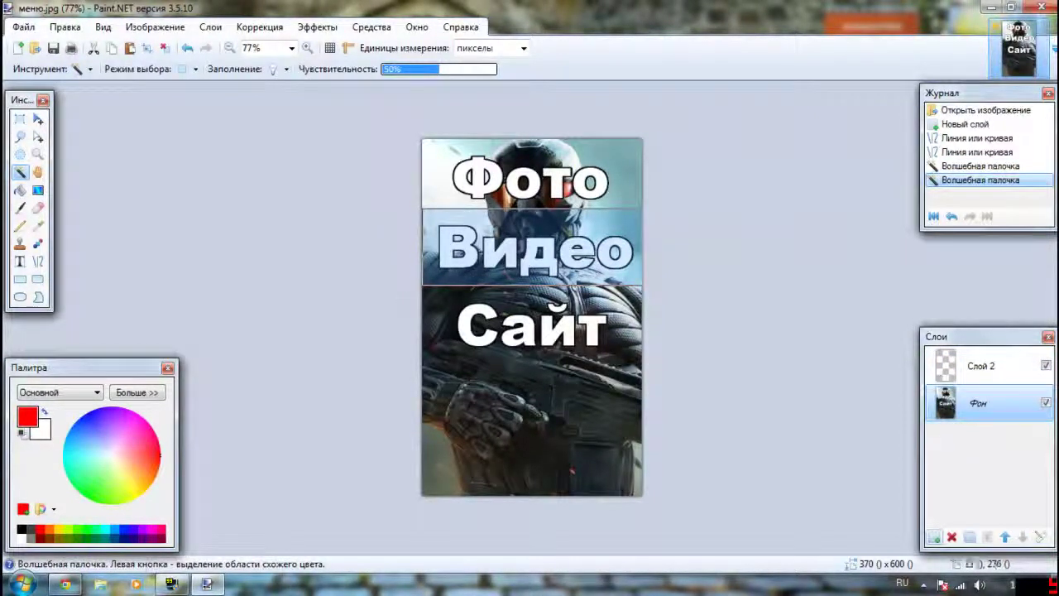
click(23, 27)
click(66, 155)
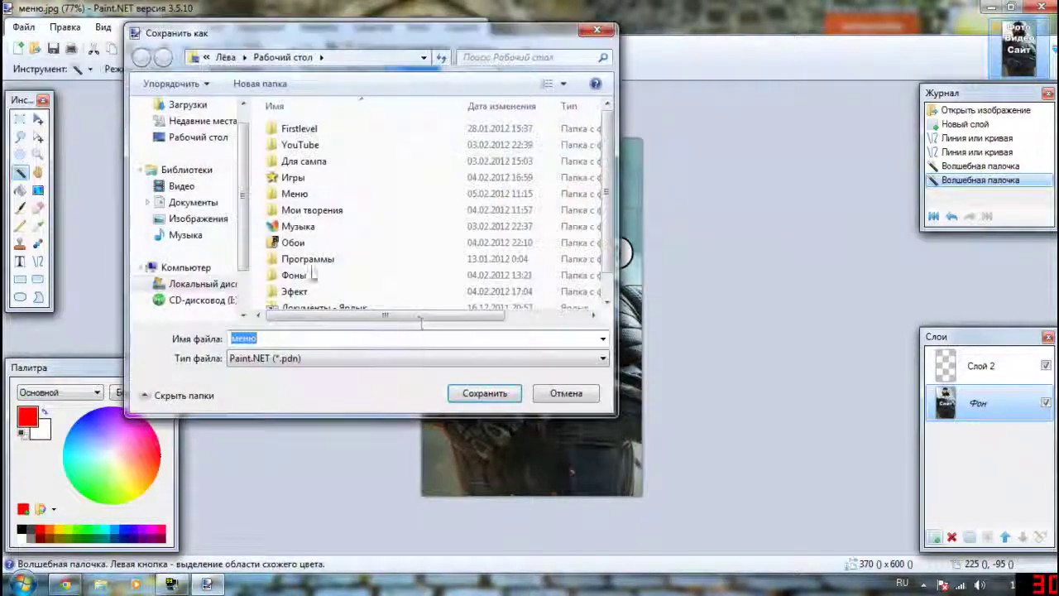
click(563, 389)
Create a new 370 x 129 pixel image and paste the copied Видео section into it
click(21, 26)
click(25, 45)
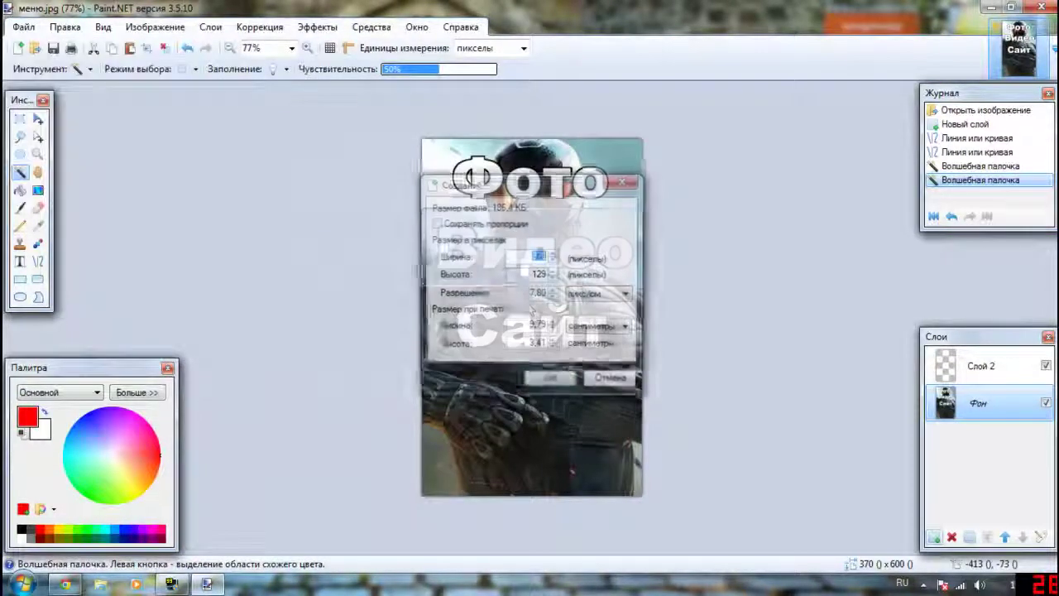
click(546, 378)
key(ctrl+v)
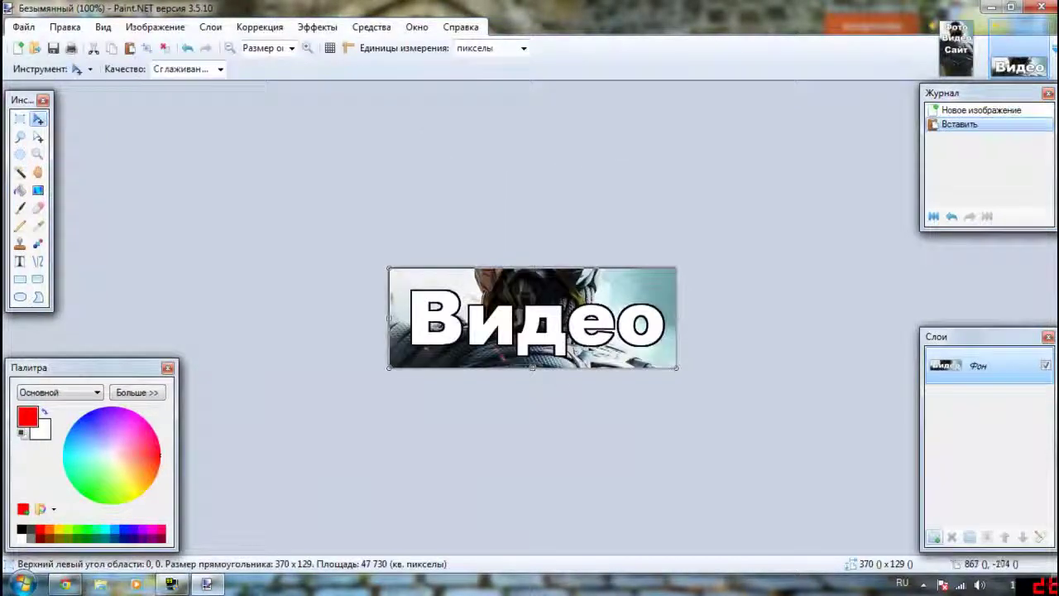
Close the Видео image, saving it as 2 in JPEG format in the Меню folder
click(1044, 25)
click(584, 269)
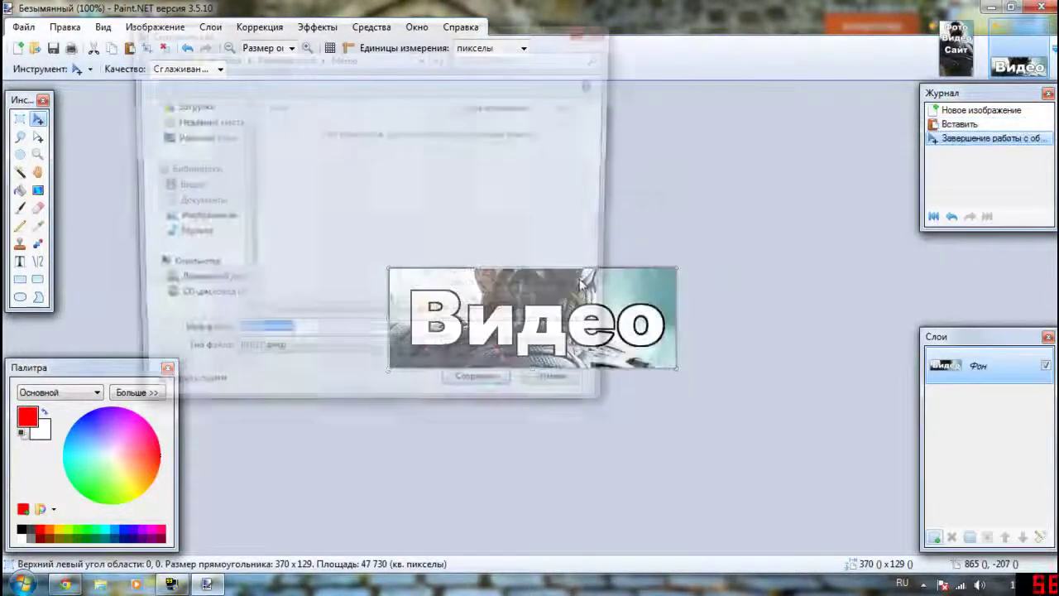
click(359, 358)
click(279, 364)
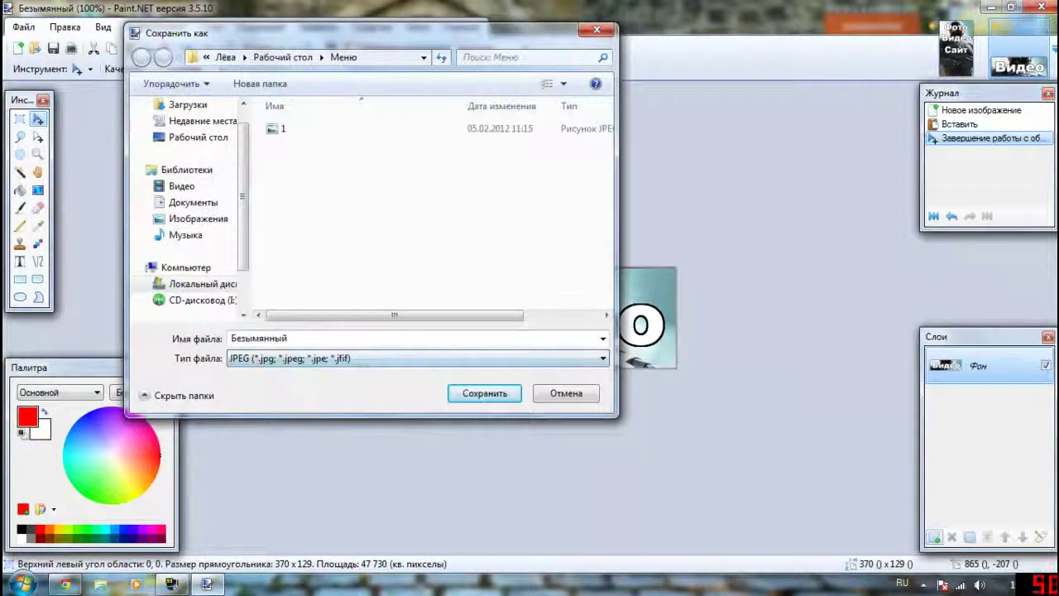
double_click(317, 338)
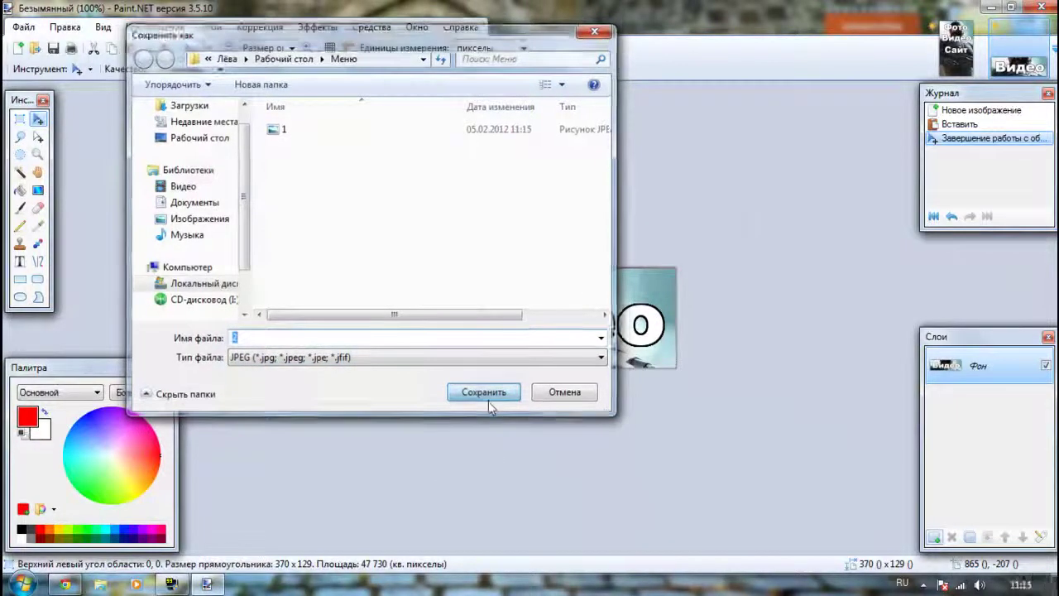
click(486, 397)
click(643, 432)
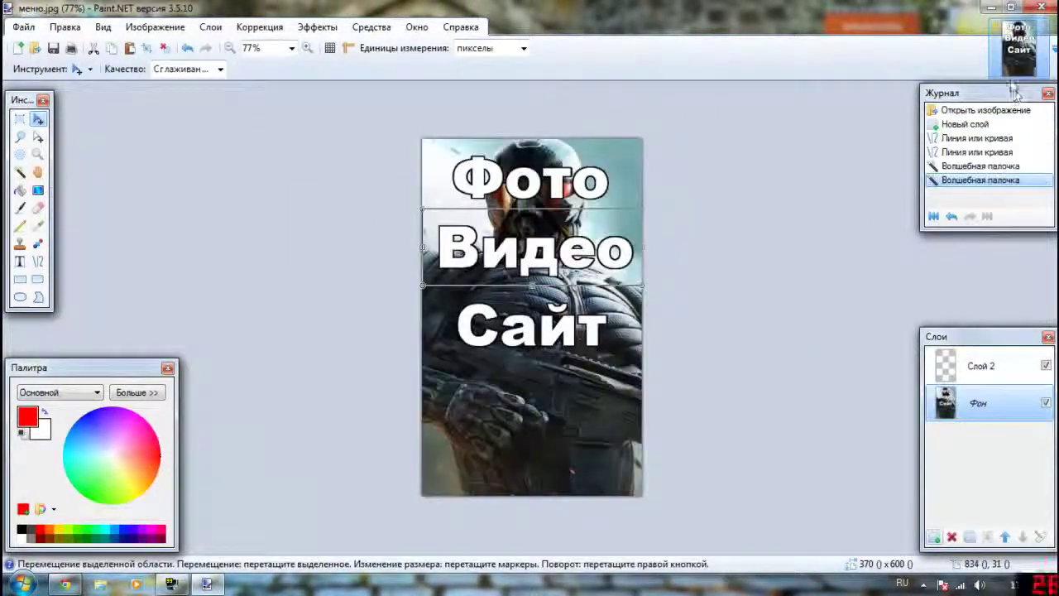
Select the Сайт section below the lower red line with the Magic Wand on Слой 2 and copy it from the Фон layer
click(20, 171)
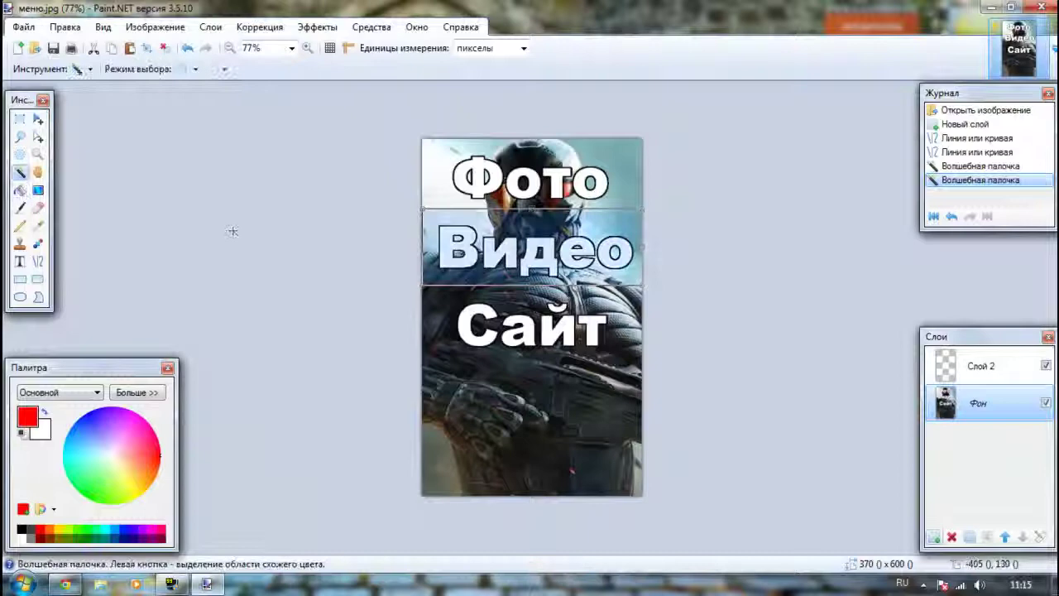
click(980, 366)
click(574, 323)
click(991, 410)
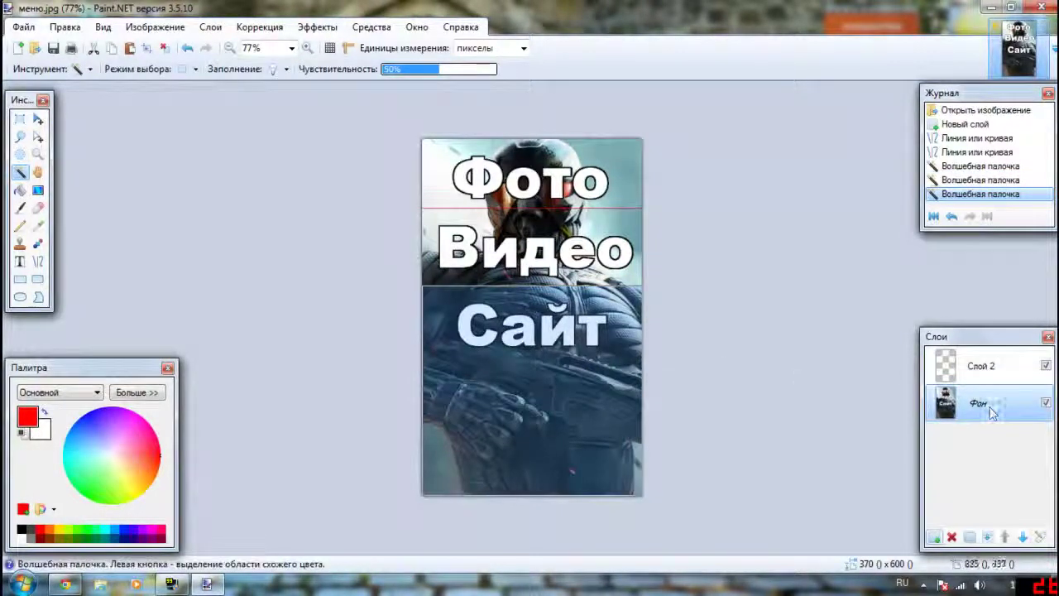
Create a new 370 x 353 pixel image and paste the copied Сайт section into it
click(23, 26)
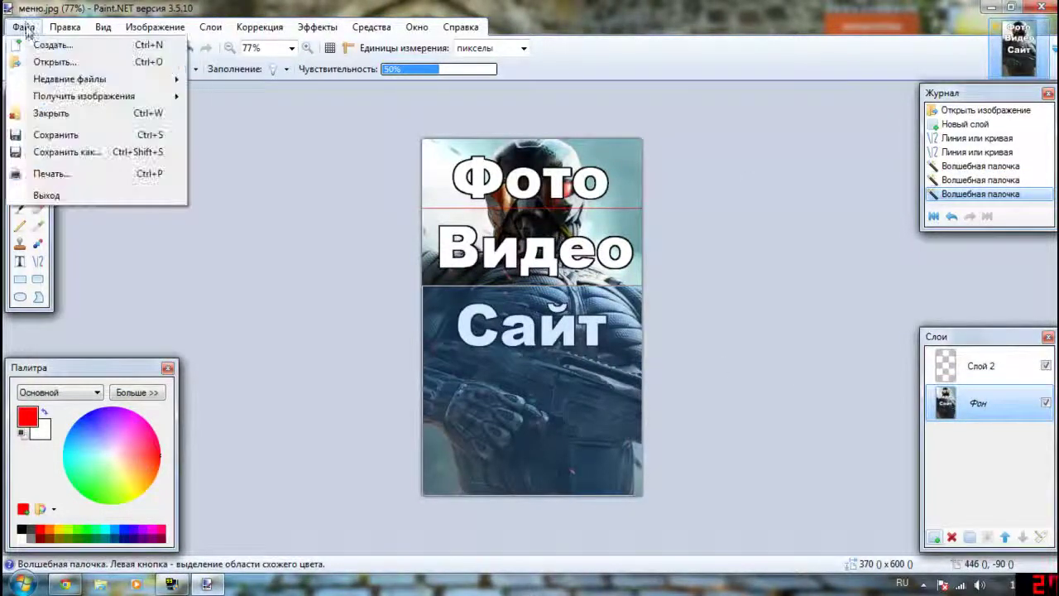
click(42, 41)
click(565, 387)
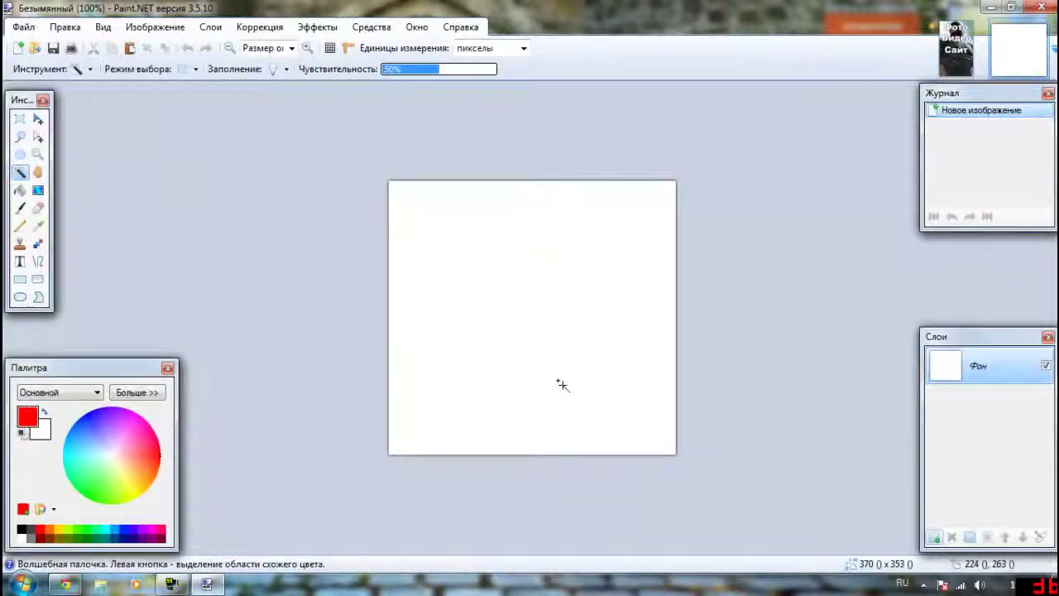
key(ctrl+v)
Close the Сайт image, saving it as 3 in JPEG format with quality 100 in the Меню folder
click(1041, 27)
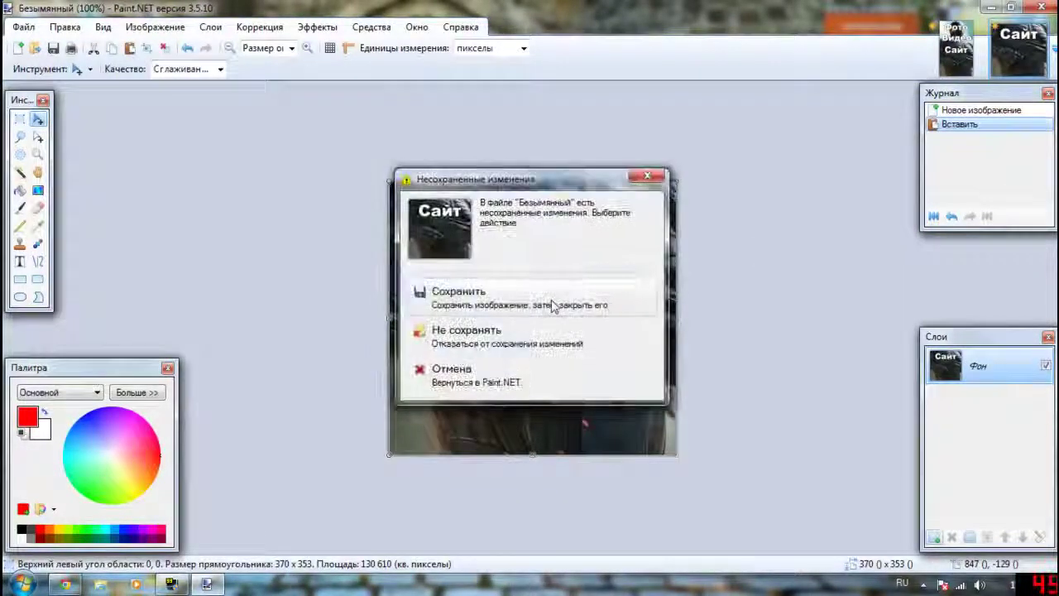
click(544, 301)
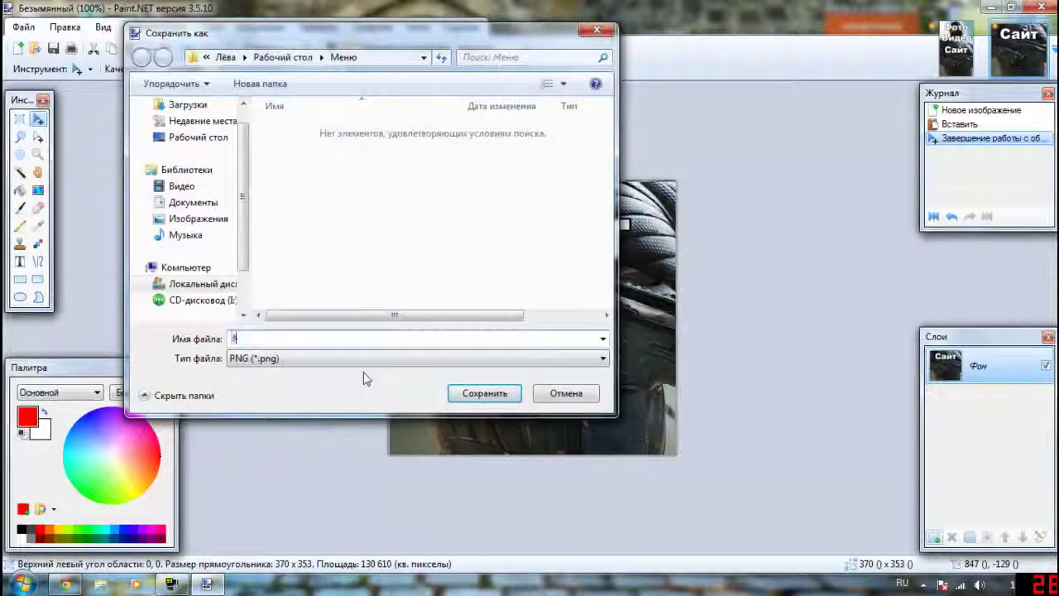
click(328, 360)
click(307, 407)
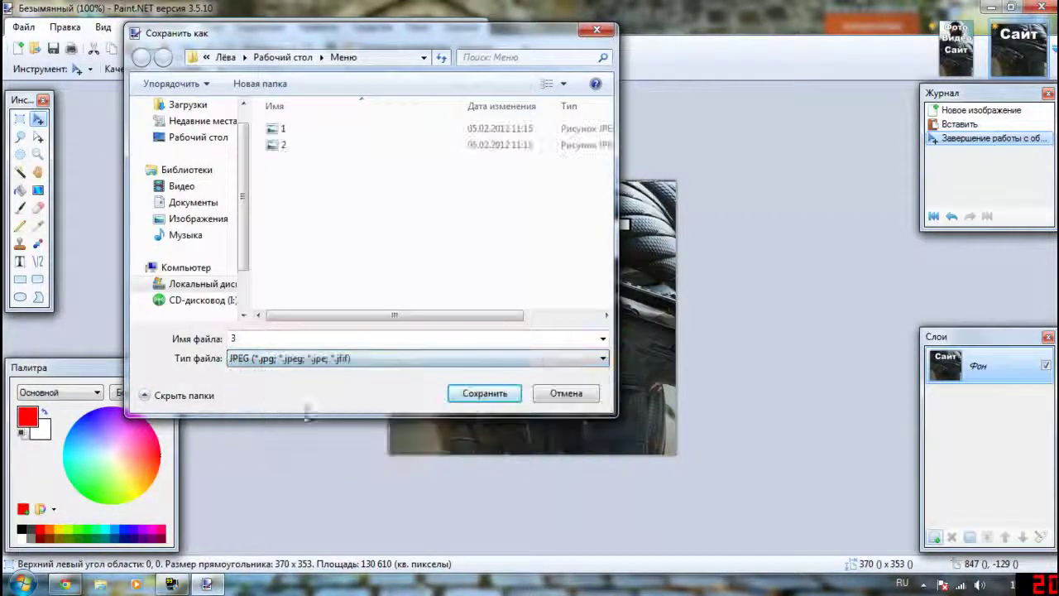
click(498, 396)
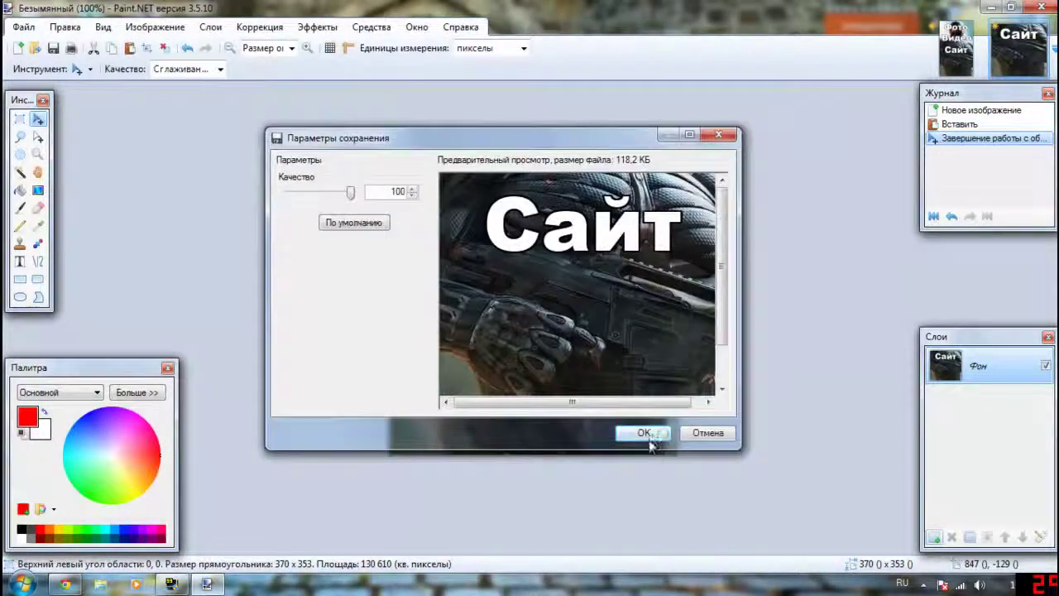
click(644, 433)
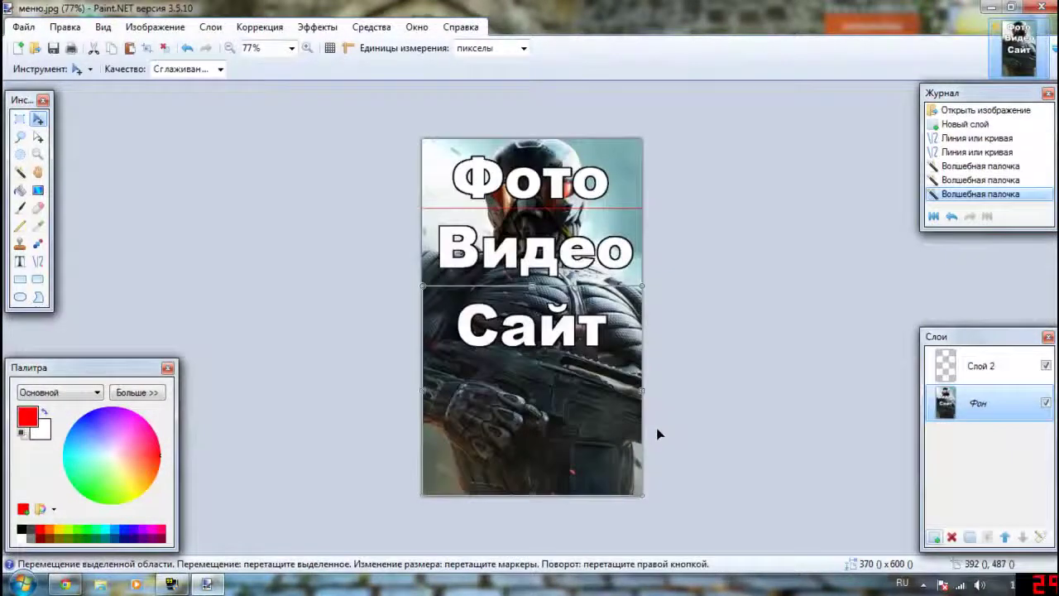
Exit Paint.NET without saving the changes to меню.jpg
key(ctrl+w)
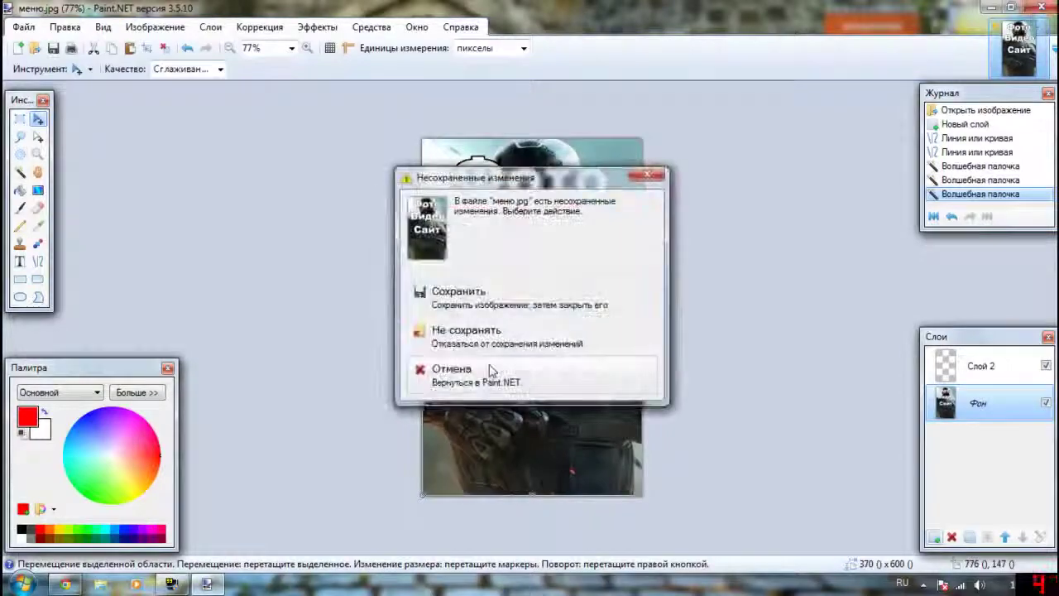
click(489, 369)
key(alt+F4)
click(554, 334)
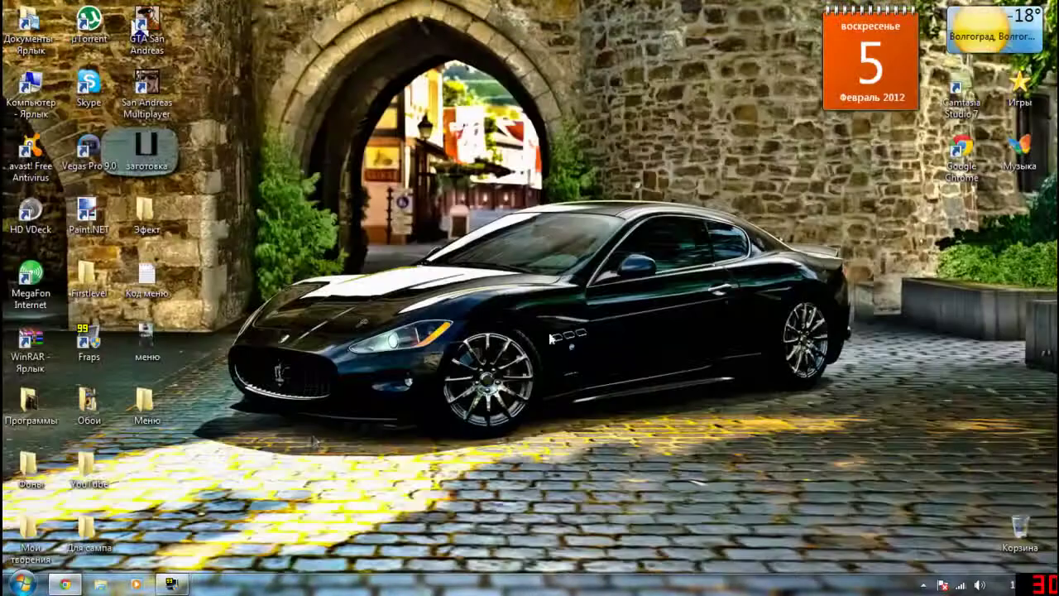
Open the Меню folder on the desktop and view the saved slice images in the photo viewer
double_click(145, 405)
click(311, 204)
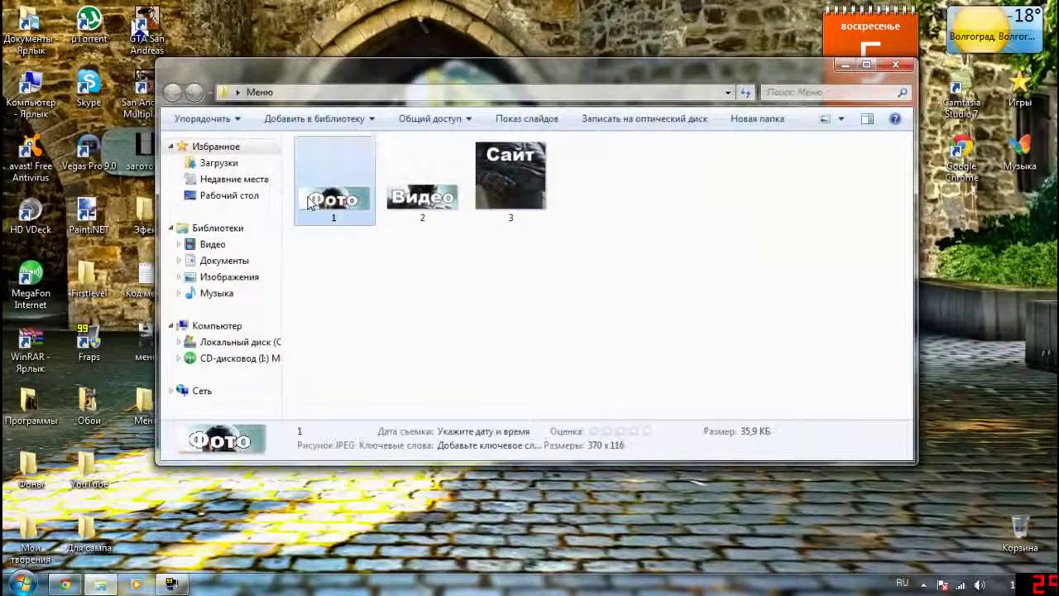
double_click(310, 204)
key(Left)
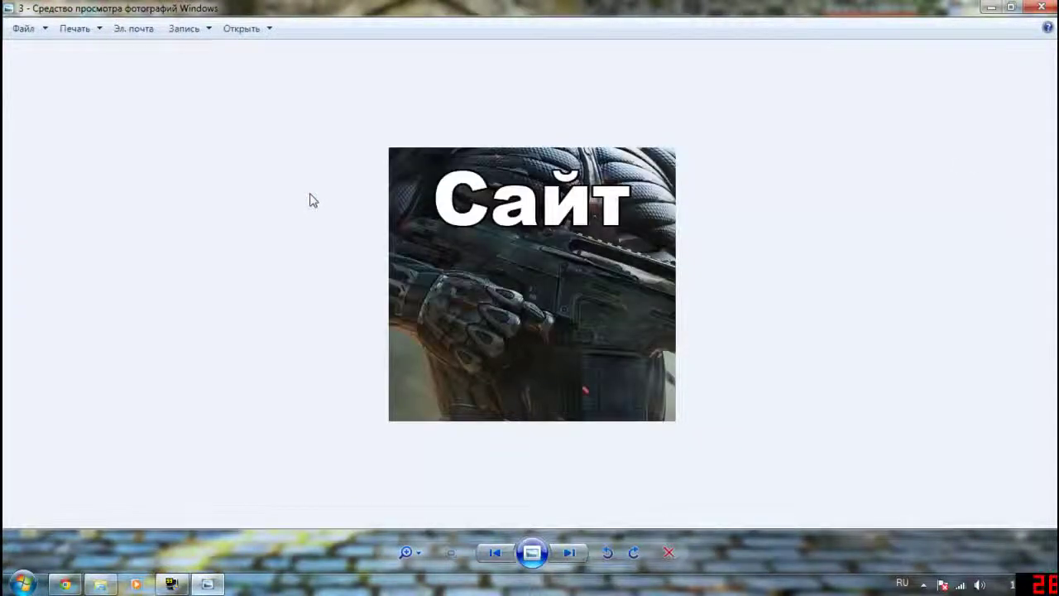
key(alt+F4)
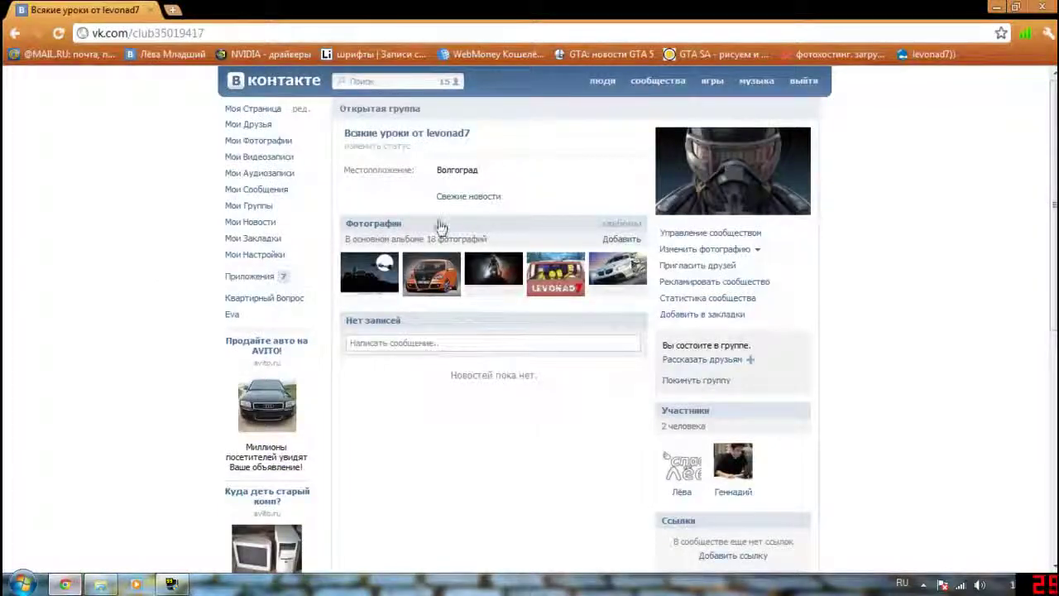
On the VKontakte group page in Chrome, open the community management settings and save them with Материалы set to Подключены
scroll(629, 255, down, 10)
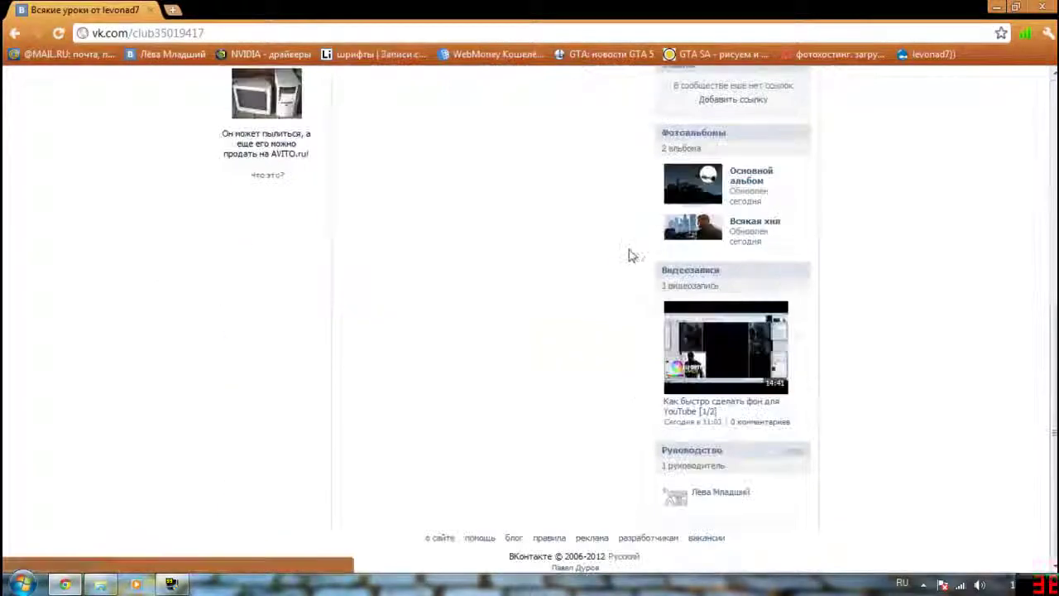
scroll(1001, 306, up, 10)
scroll(992, 307, down, 4)
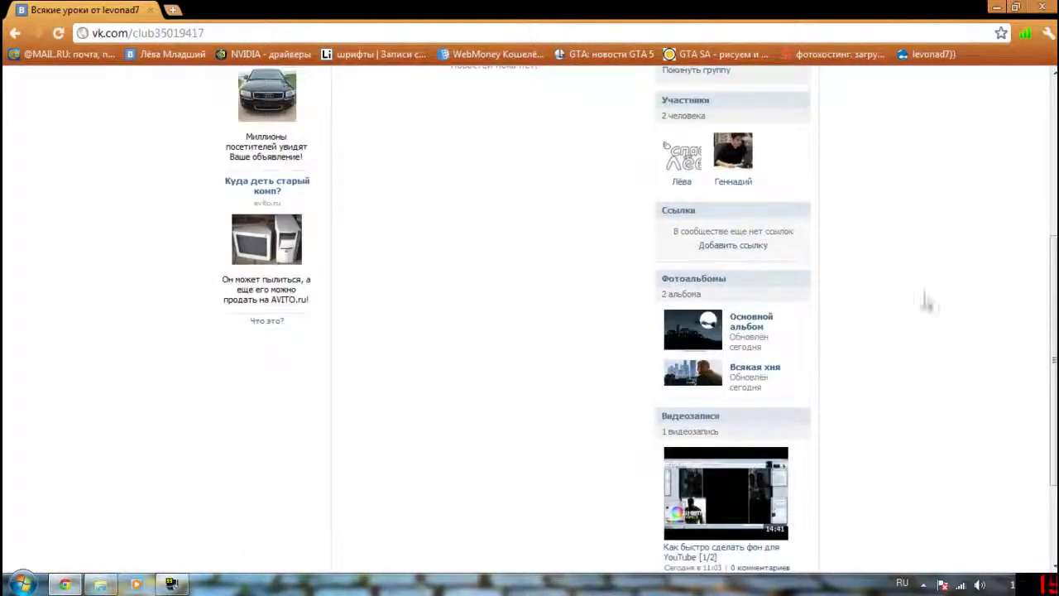
scroll(707, 432, down, 2)
scroll(707, 432, up, 4)
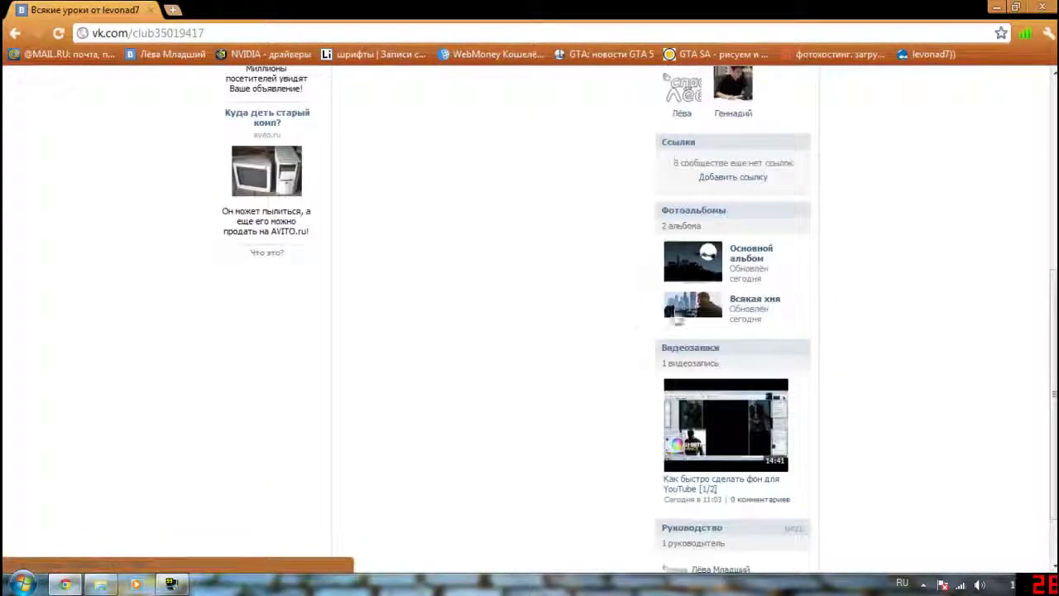
scroll(484, 291, up, 2)
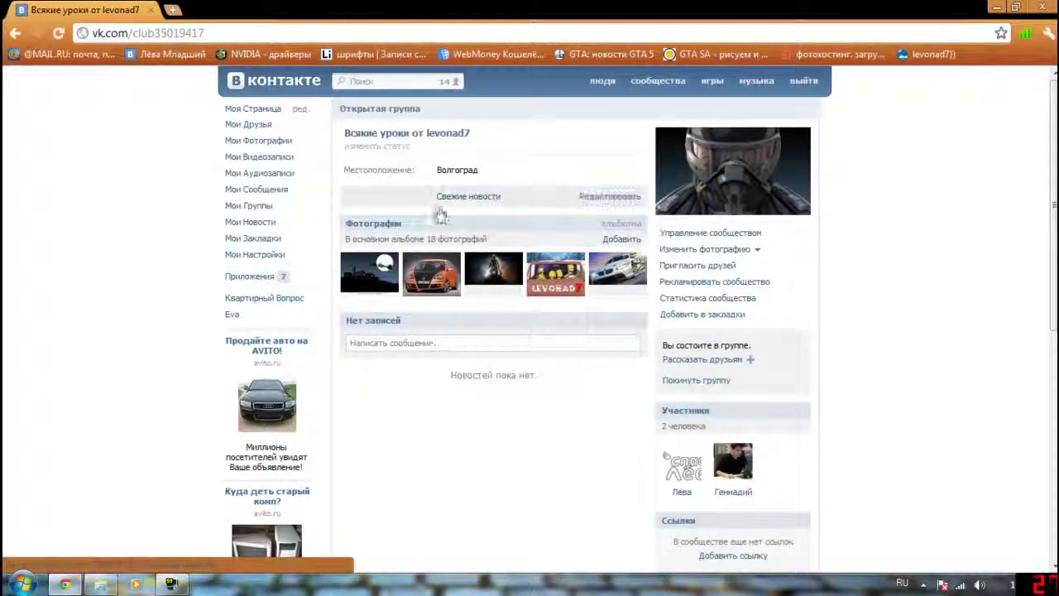
click(678, 236)
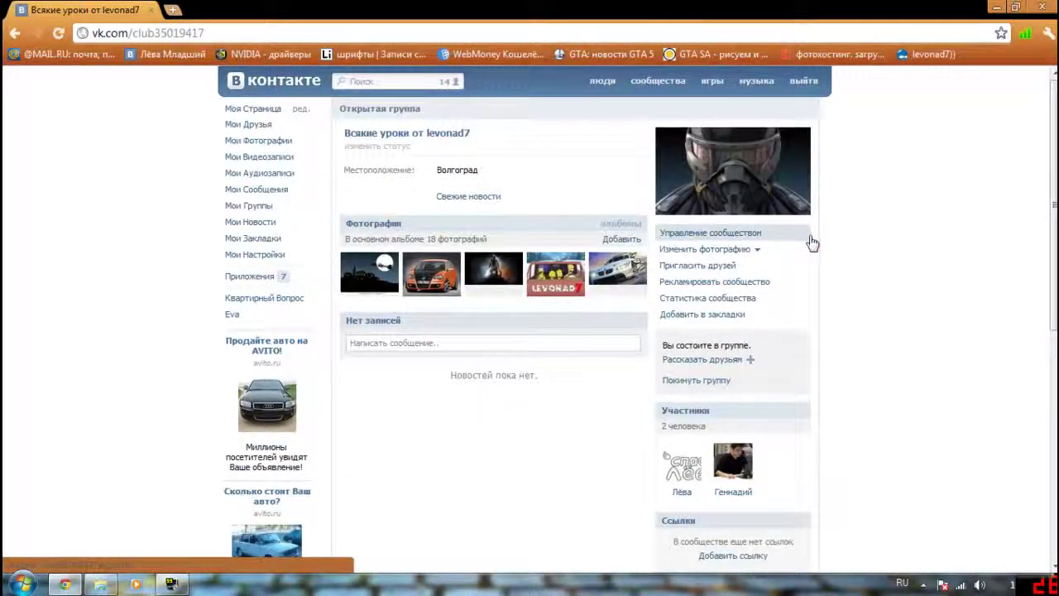
scroll(459, 390, down, 2)
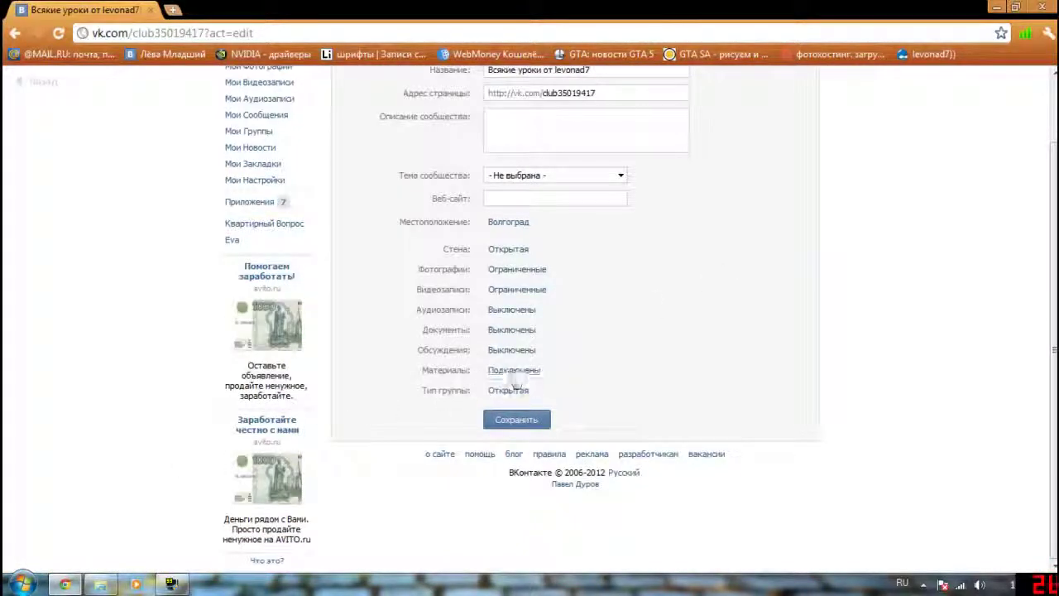
click(514, 420)
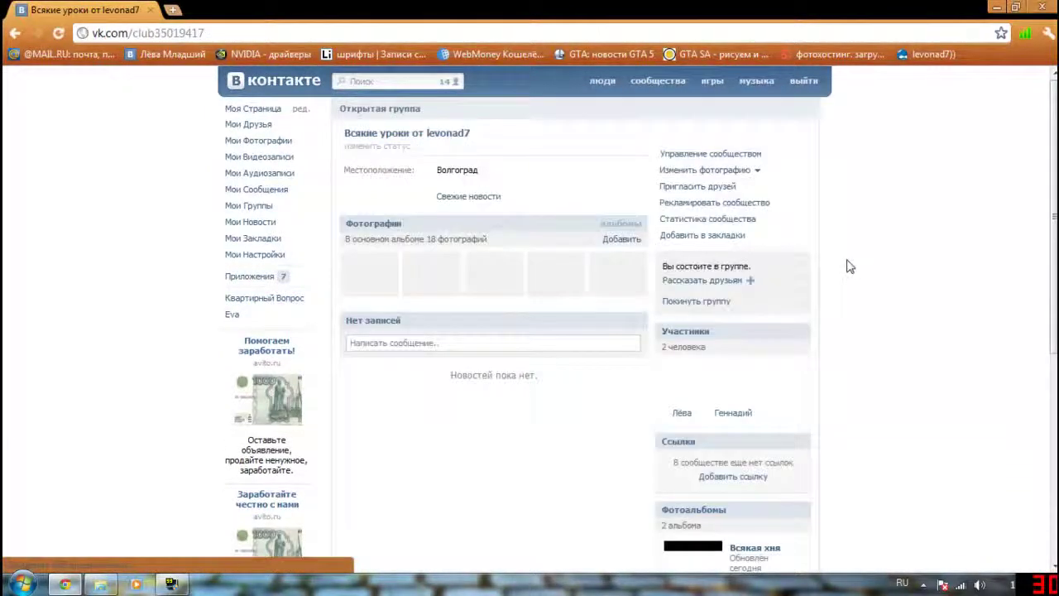
Create a photo album named Меню in the group's albums, letting only group leaders add photos
click(468, 203)
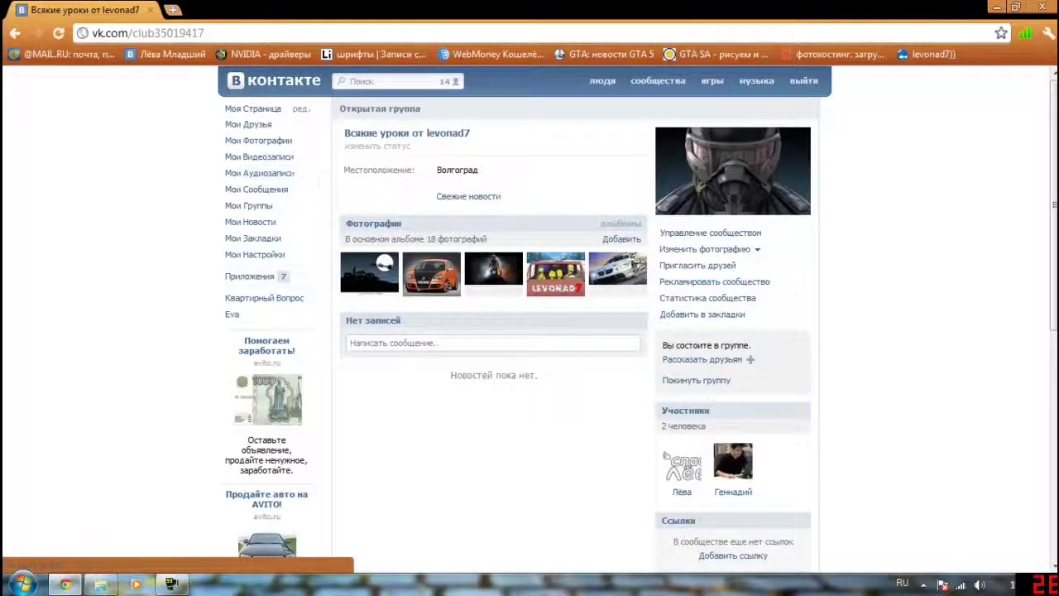
scroll(692, 330, down, 3)
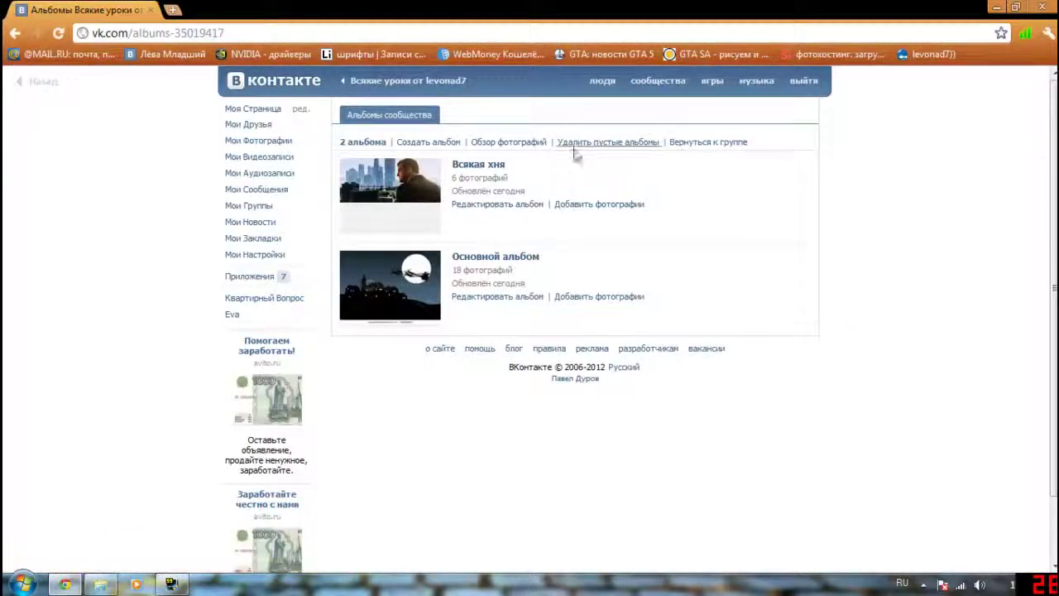
click(438, 146)
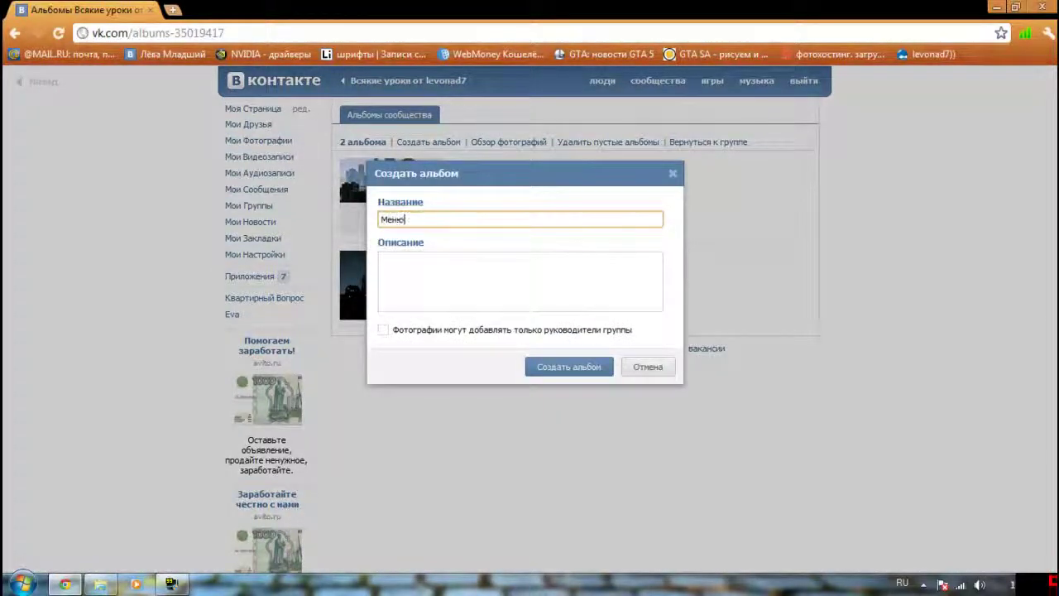
click(495, 330)
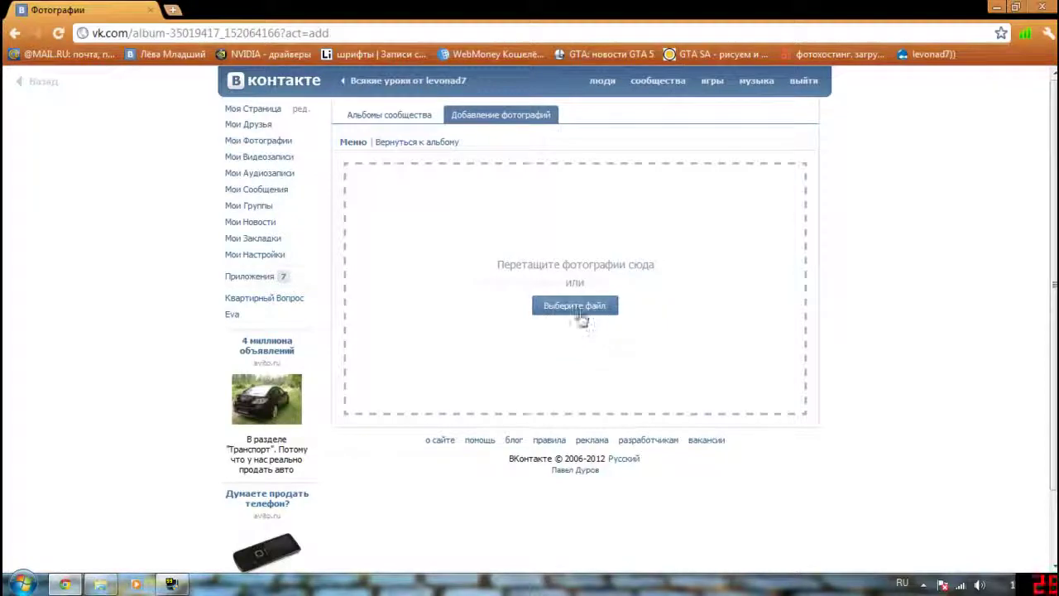
Upload images 1, 2 and 3 from the desktop folder Меню to the new album and go to the album
click(579, 313)
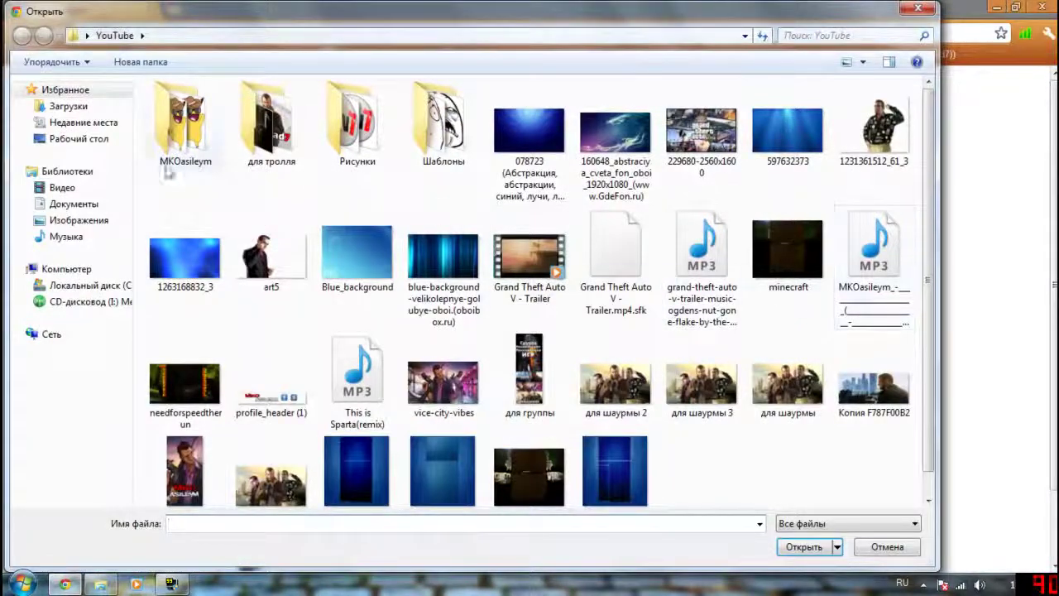
click(78, 139)
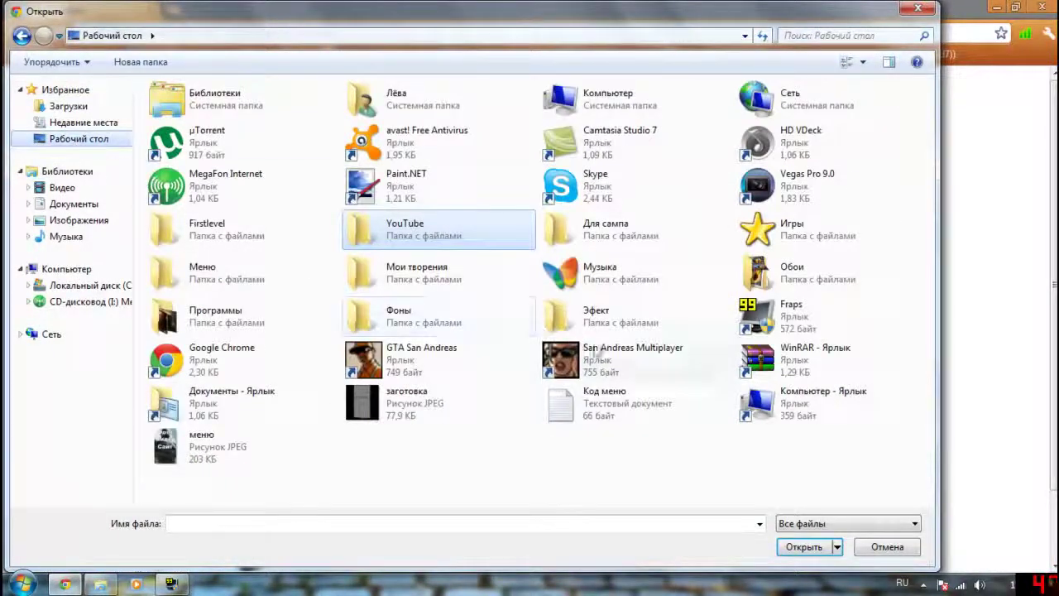
double_click(232, 273)
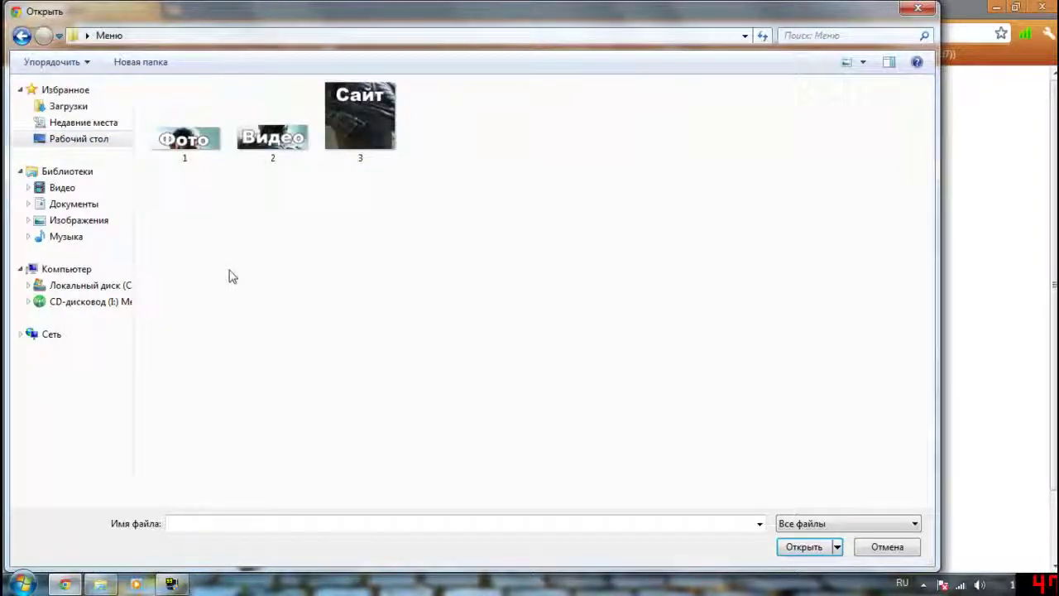
drag(488, 232, 144, 79)
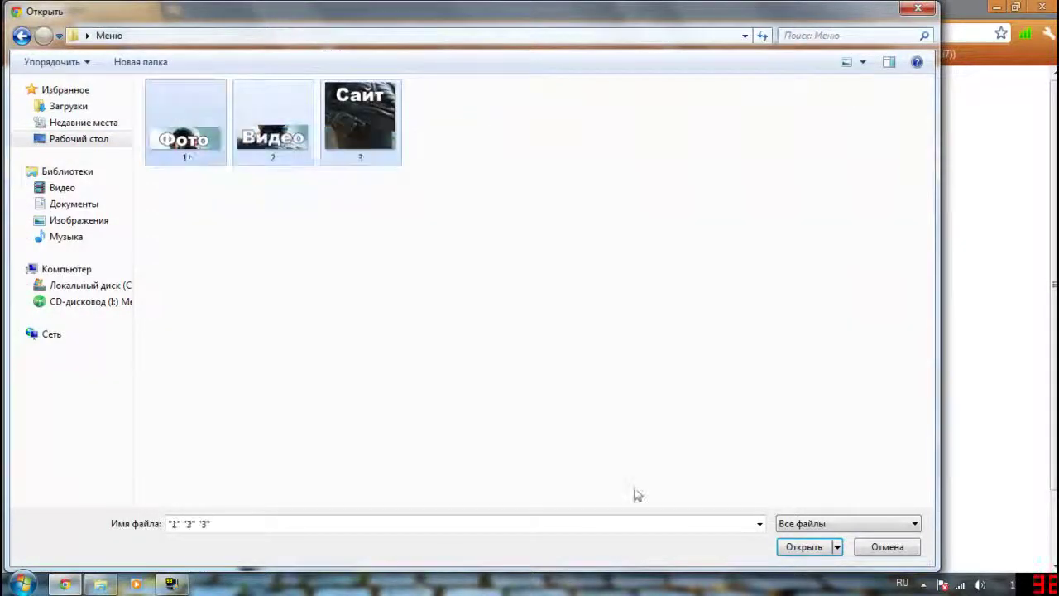
click(827, 545)
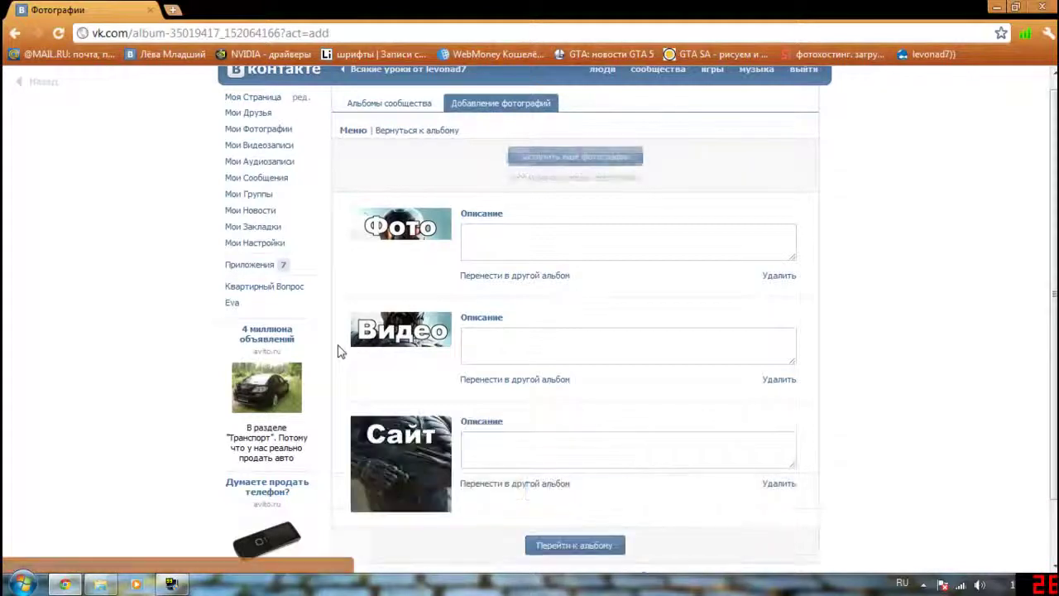
scroll(342, 350, down, 2)
click(578, 475)
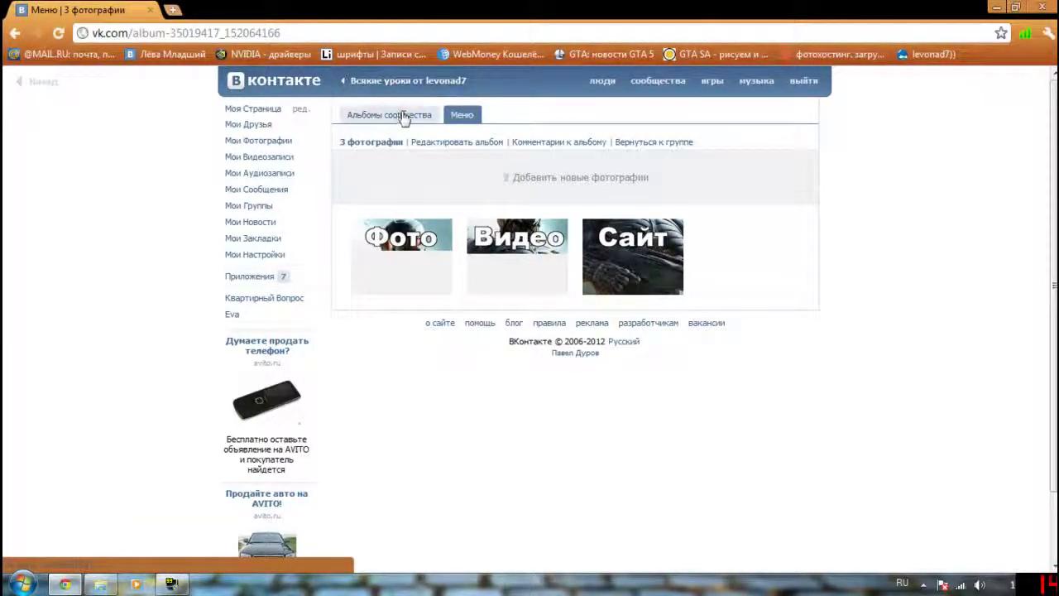
Return to the group page and open the Свежие новости section for editing
scroll(799, 338, down, 1)
scroll(298, 154, up, 1)
click(405, 80)
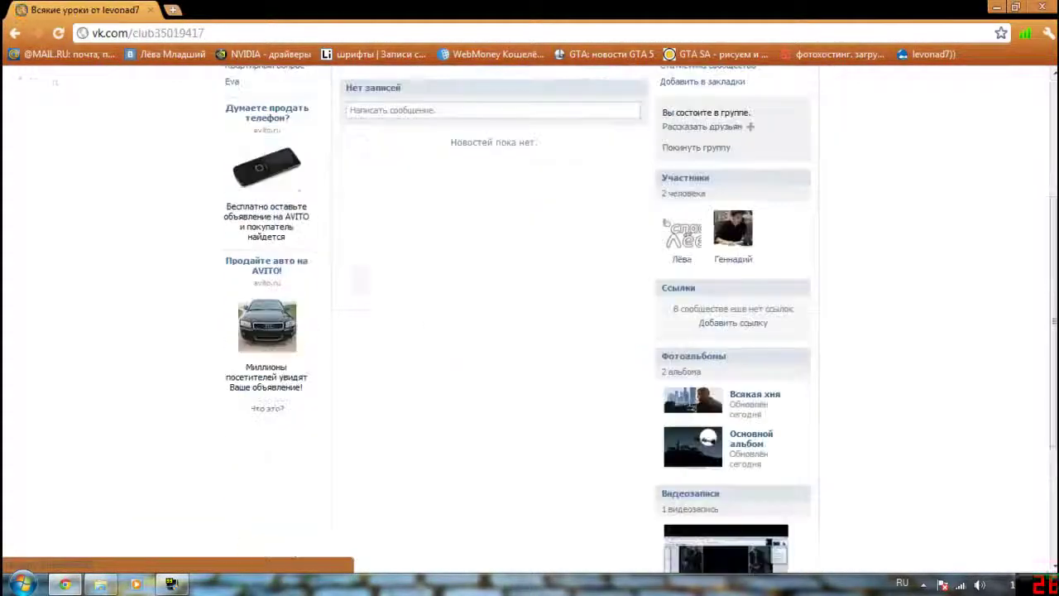
click(617, 197)
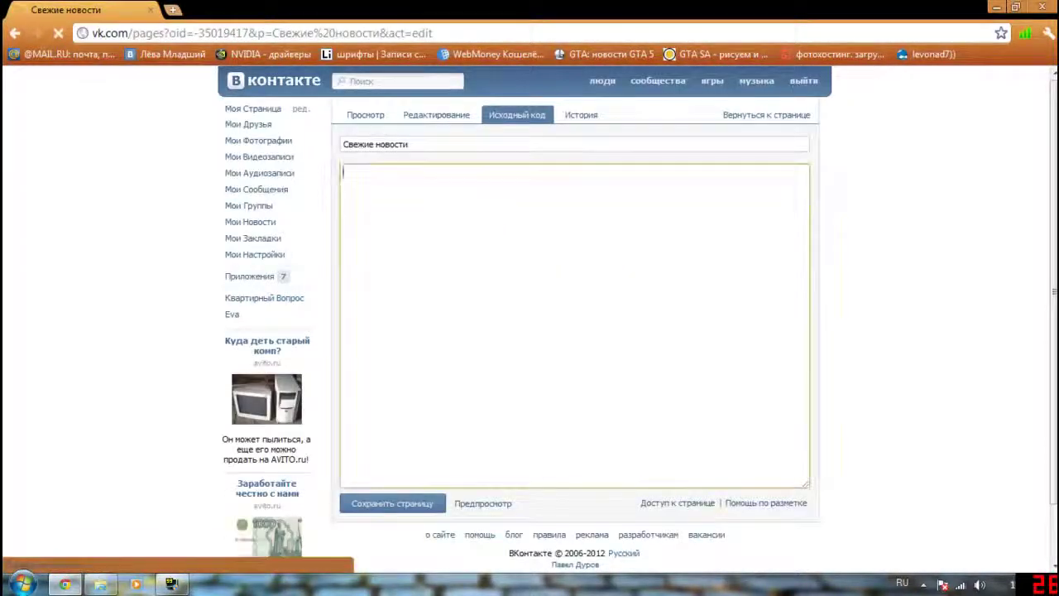
Copy the full line of menu code from the desktop text file Код меню and close the file
click(996, 8)
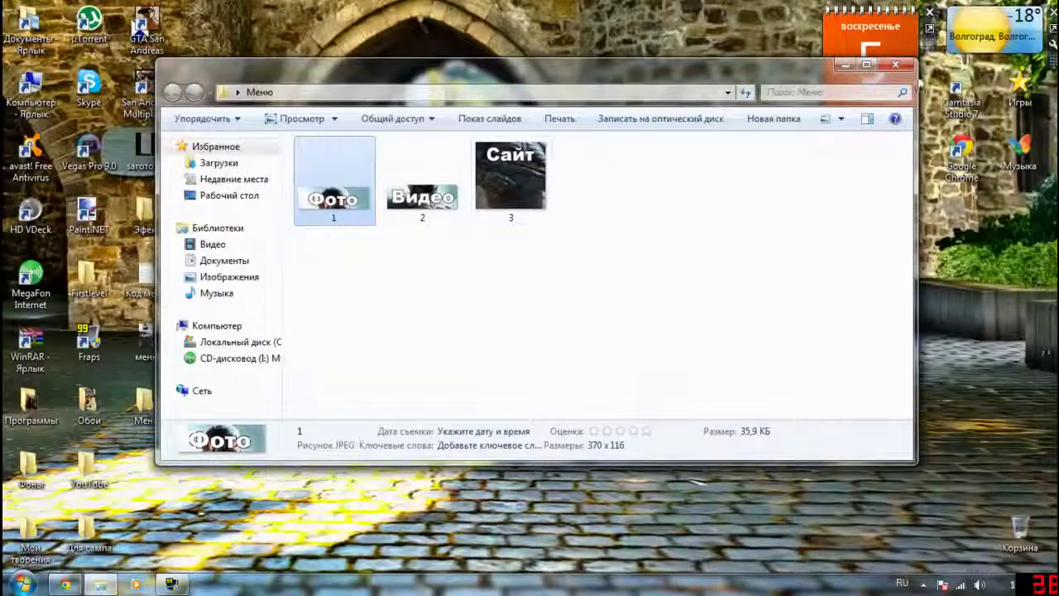
key(alt+F4)
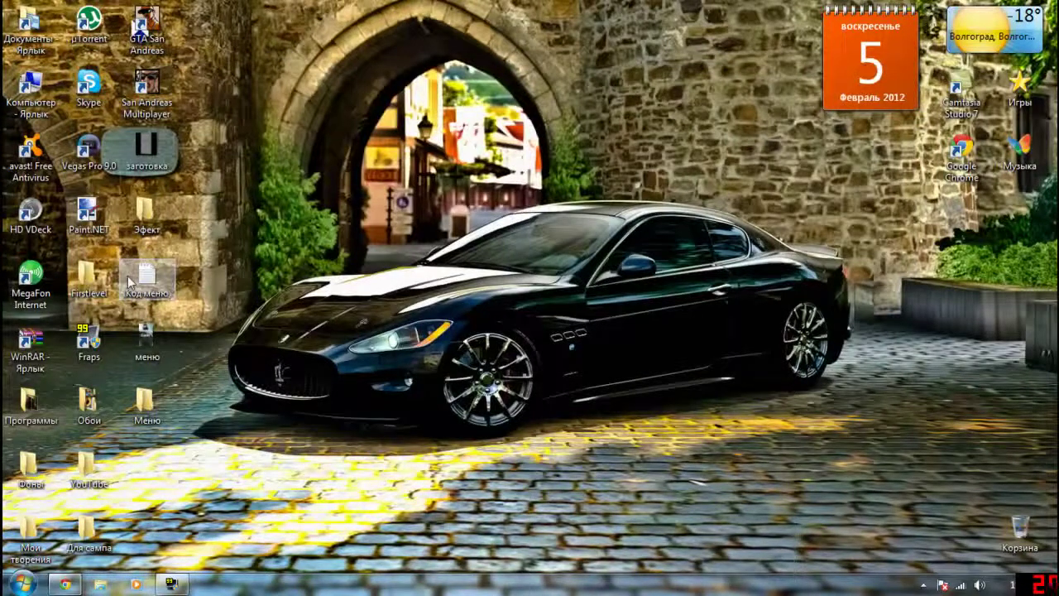
double_click(127, 276)
drag(563, 94, 154, 95)
key(ctrl+c)
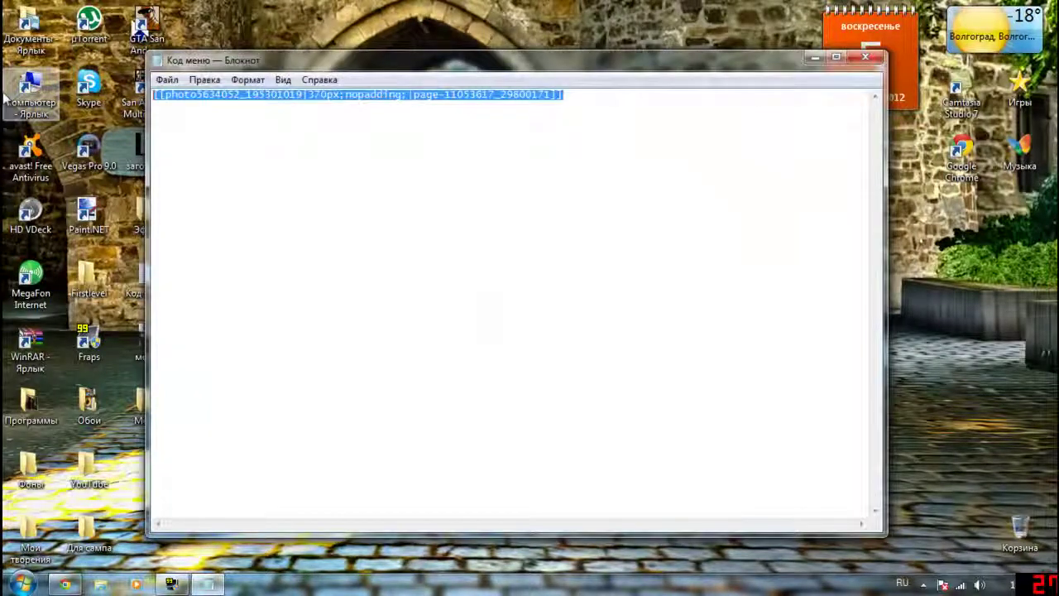
click(865, 56)
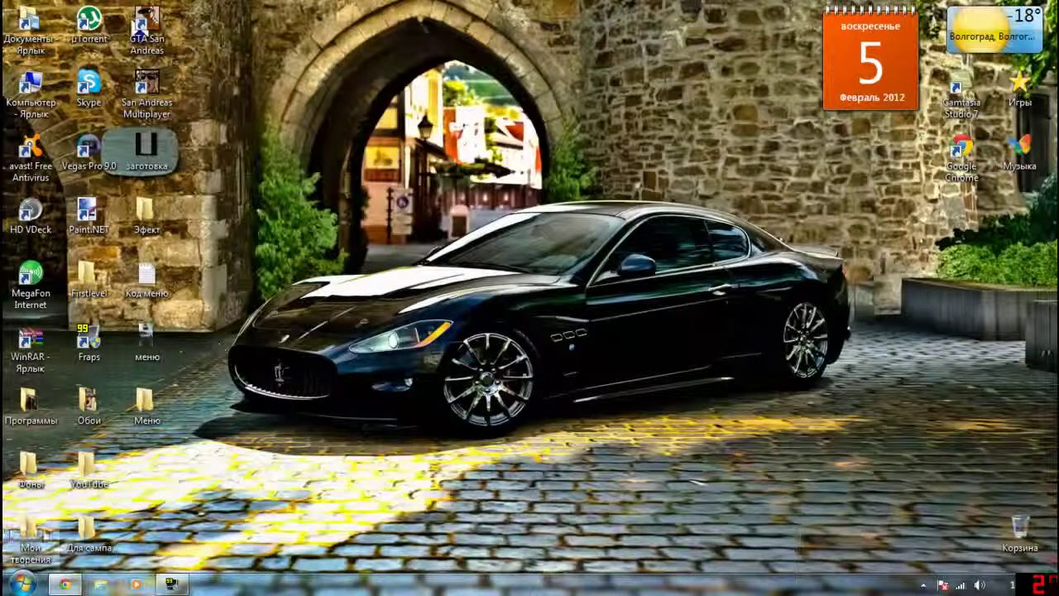
Switch back to Chrome and change the wiki page title from Свежие новости to Меню
click(65, 584)
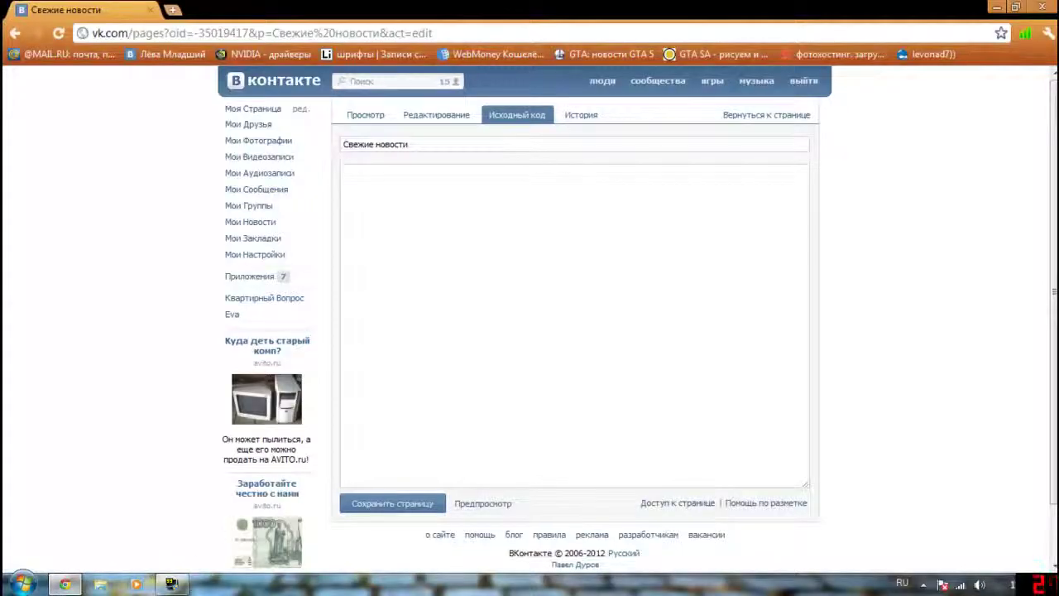
drag(431, 147, 24, 159)
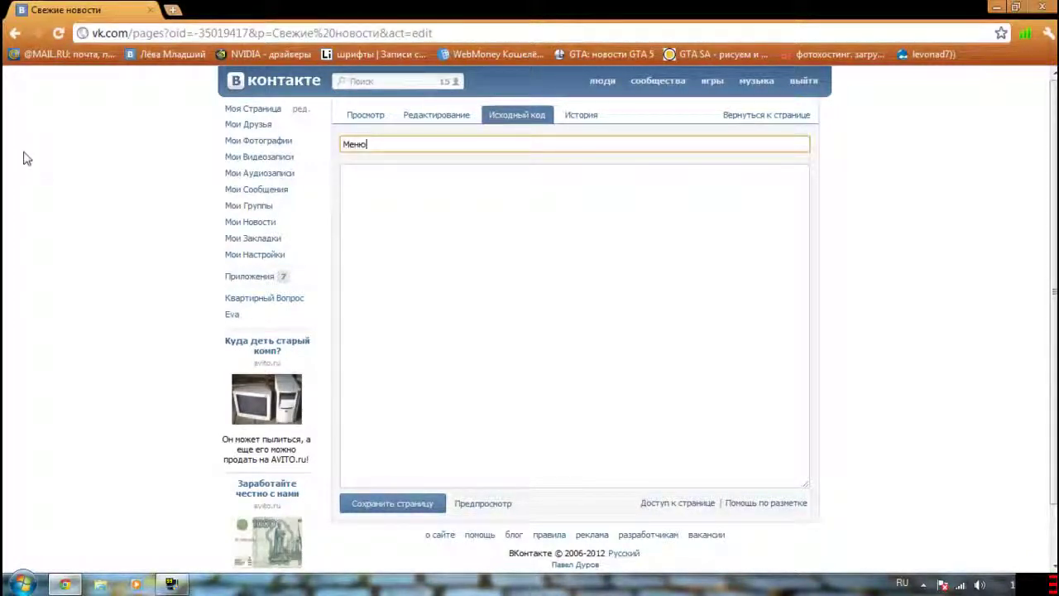
key(Tab)
Check the menu images in the desktop folder Меню and close the folder
click(999, 7)
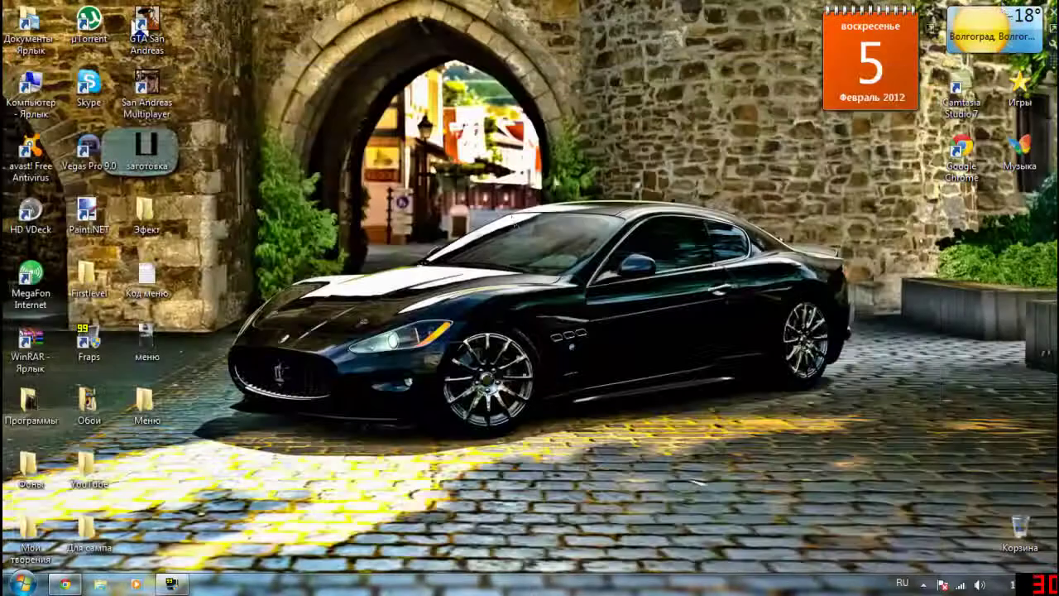
double_click(139, 403)
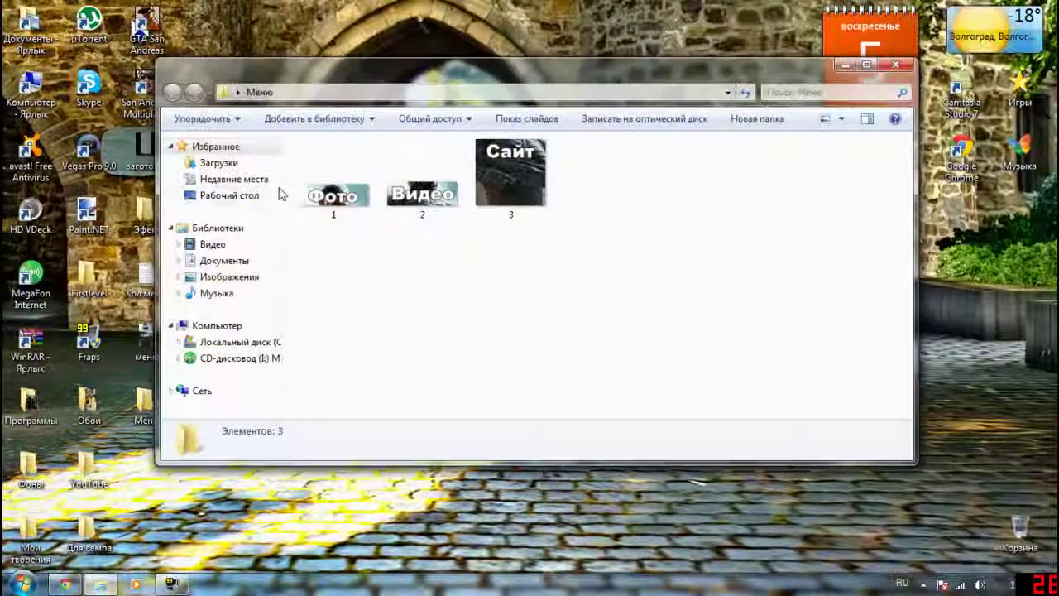
click(896, 66)
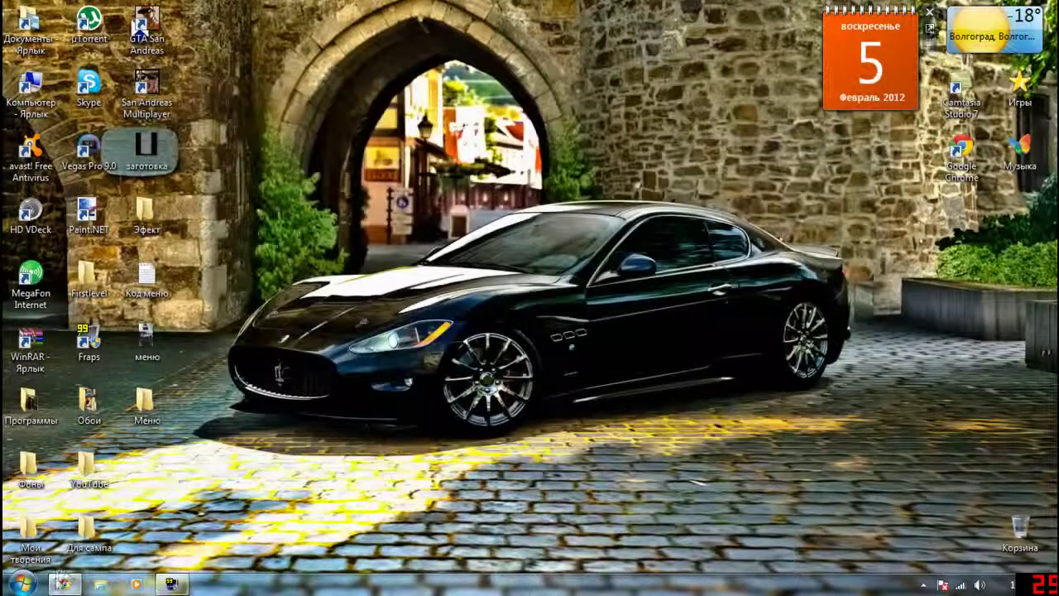
Return to Chrome and paste the copied menu code into the page's source three times, each on its own line
click(75, 584)
click(343, 174)
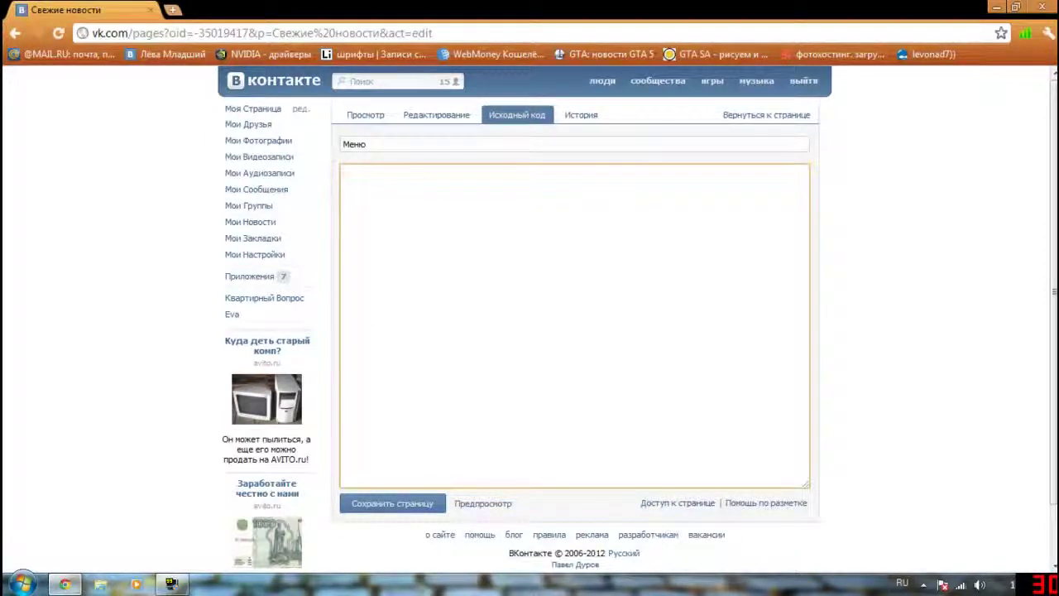
key(ctrl+v)
key(ctrl+v)
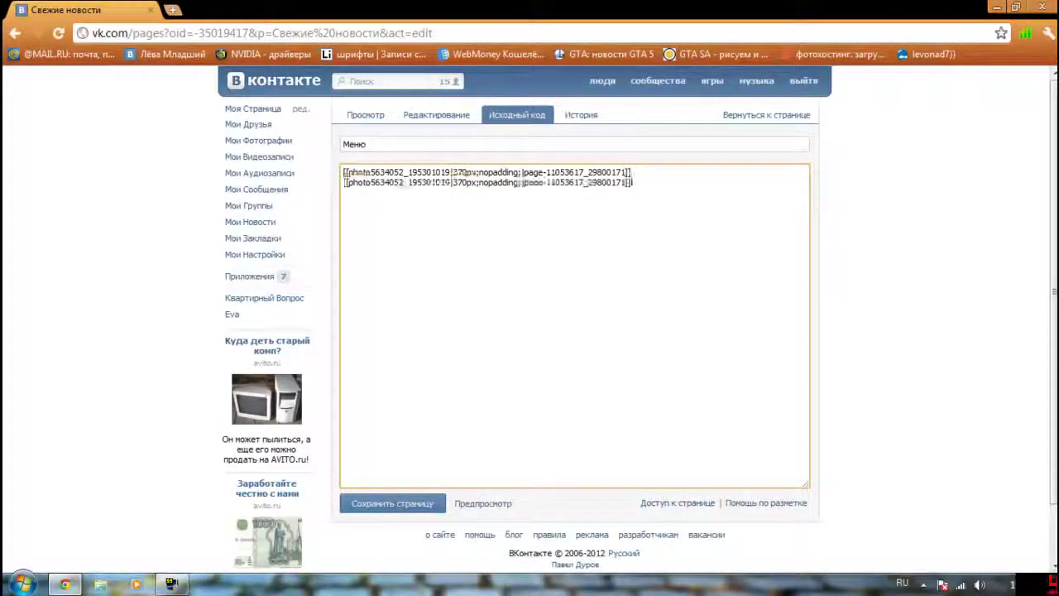
key(Return)
key(ctrl+v)
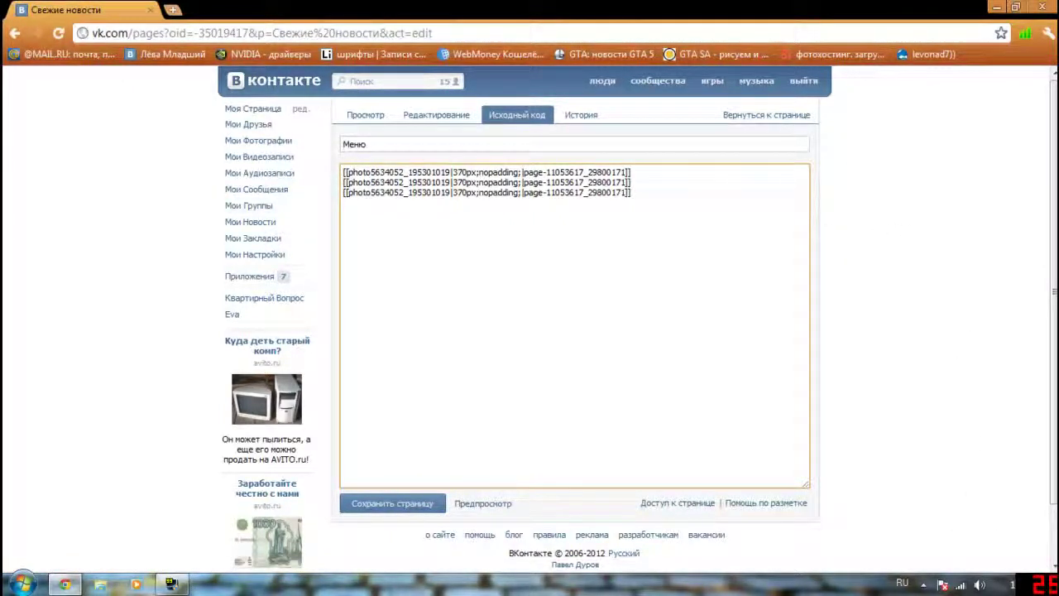
Open the communities list in a new tab, find the Всякие уроки group by searching for вся, and open its photo albums
middle_click(243, 214)
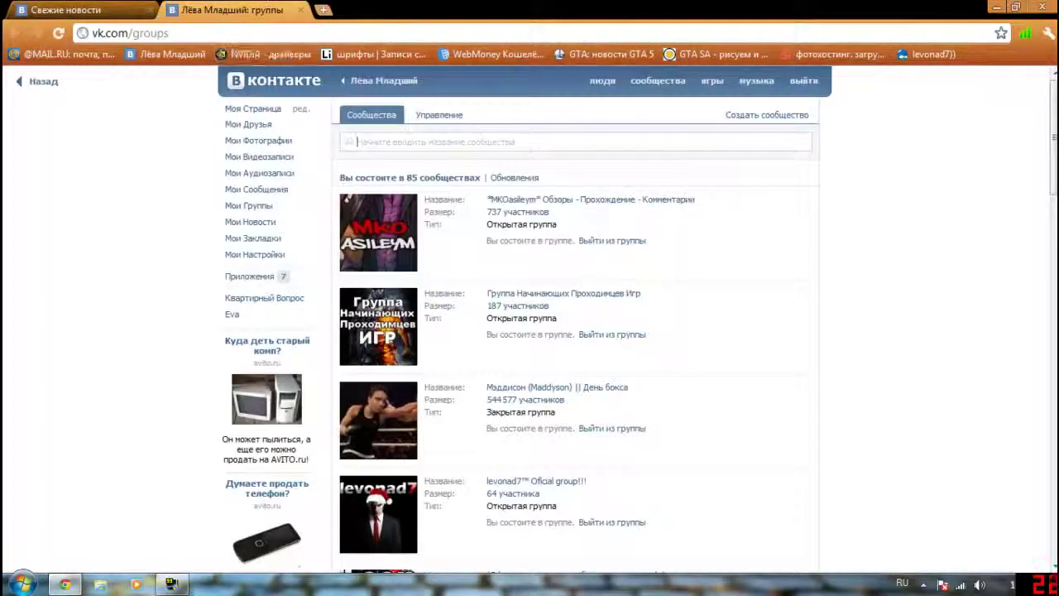
text(вся)
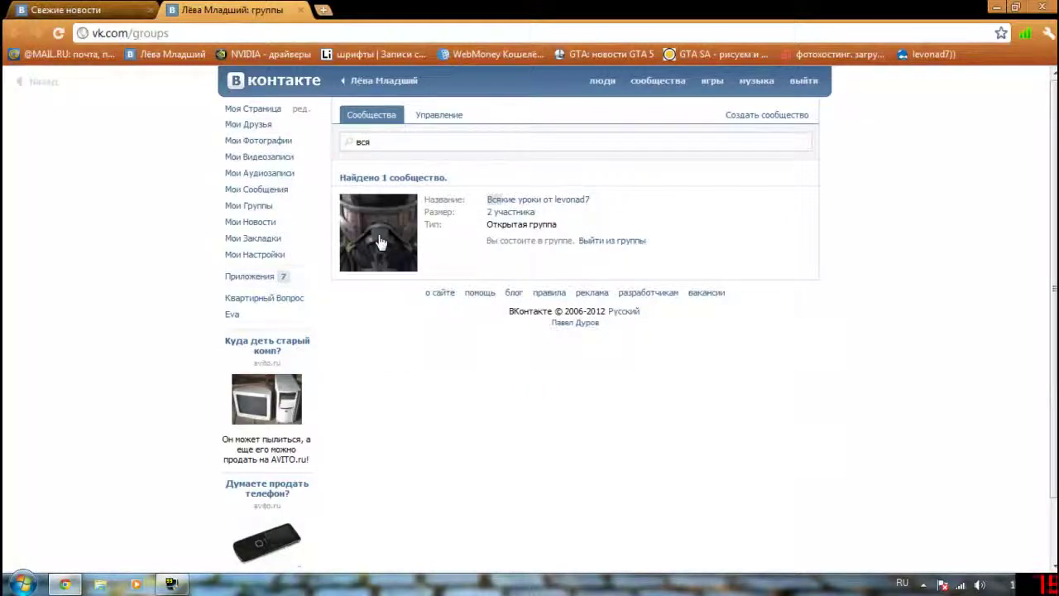
click(380, 240)
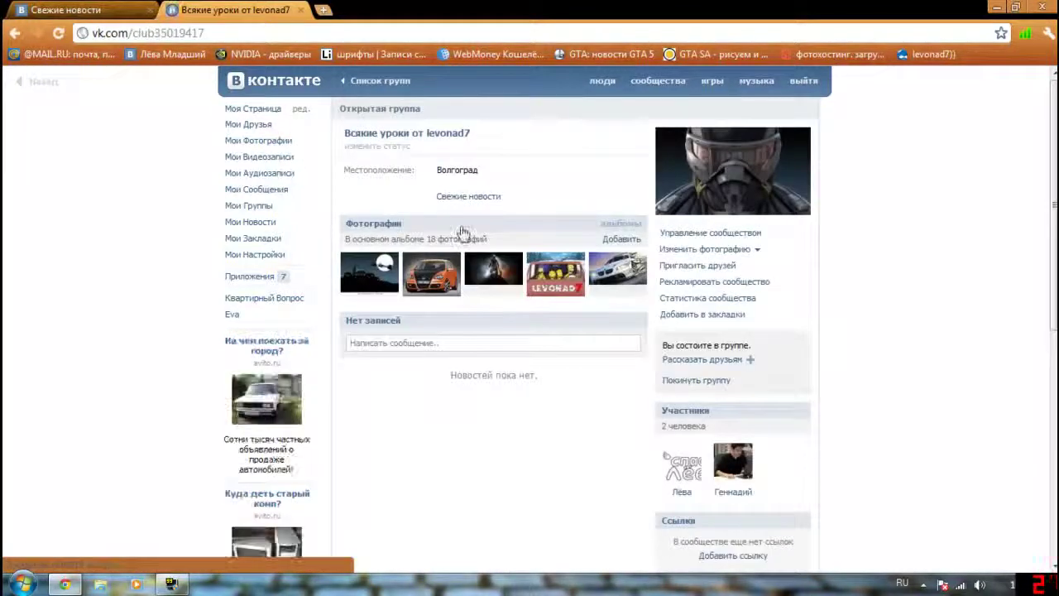
click(83, 10)
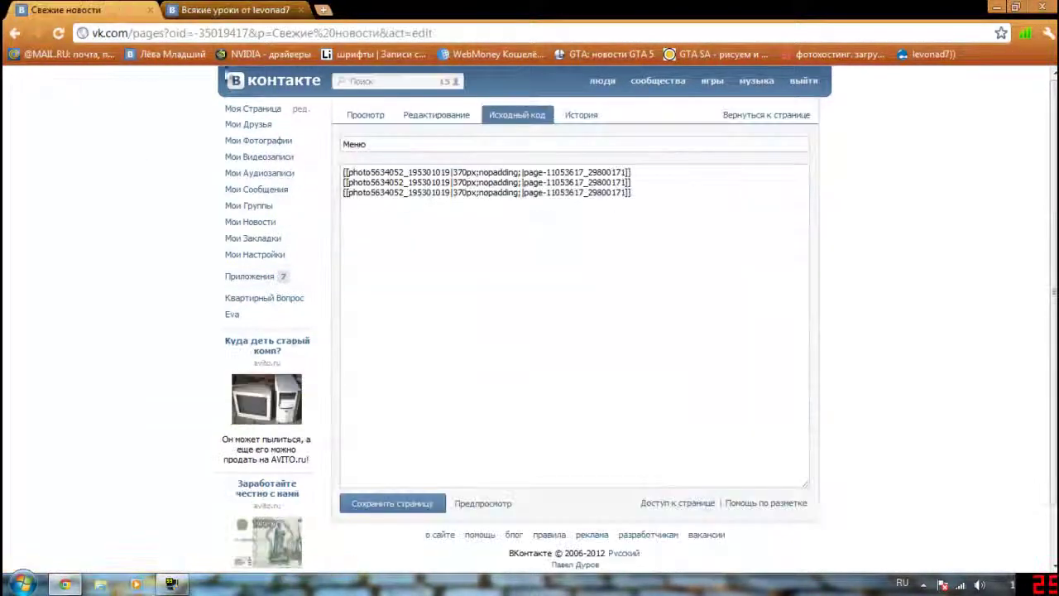
click(219, 10)
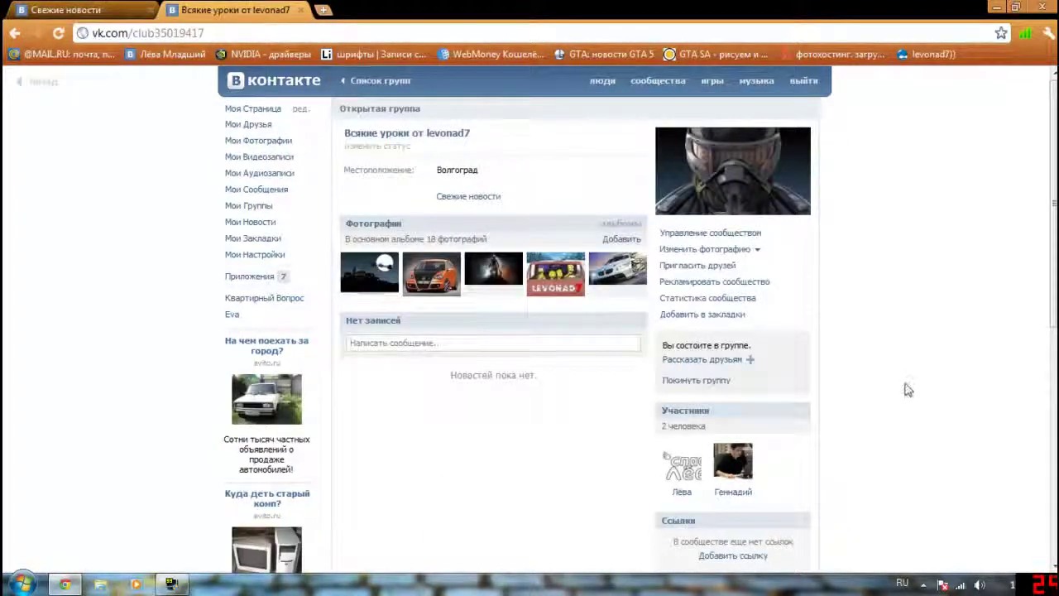
scroll(762, 404, down, 3)
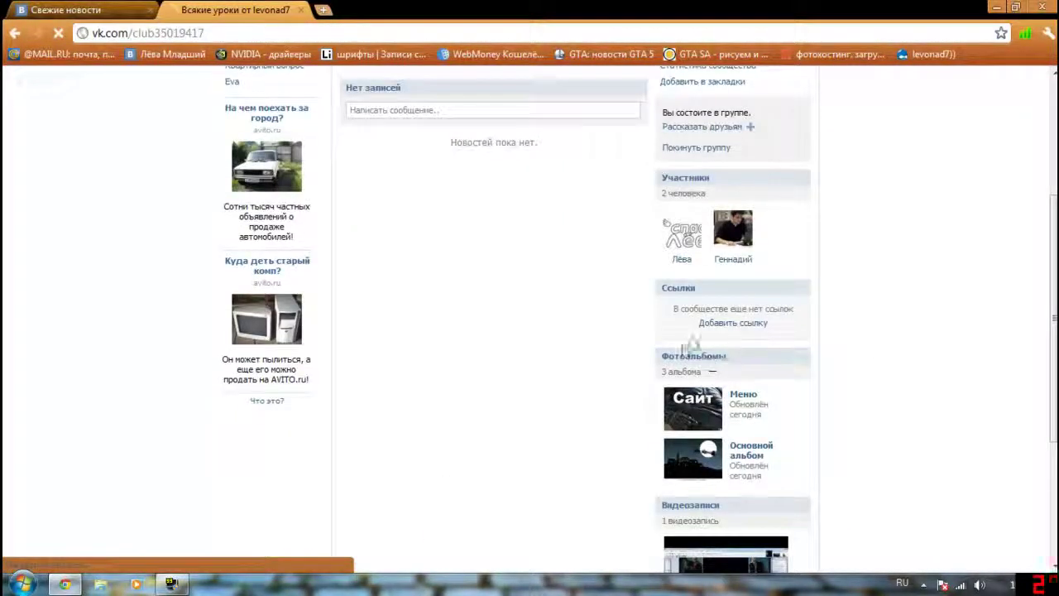
click(684, 354)
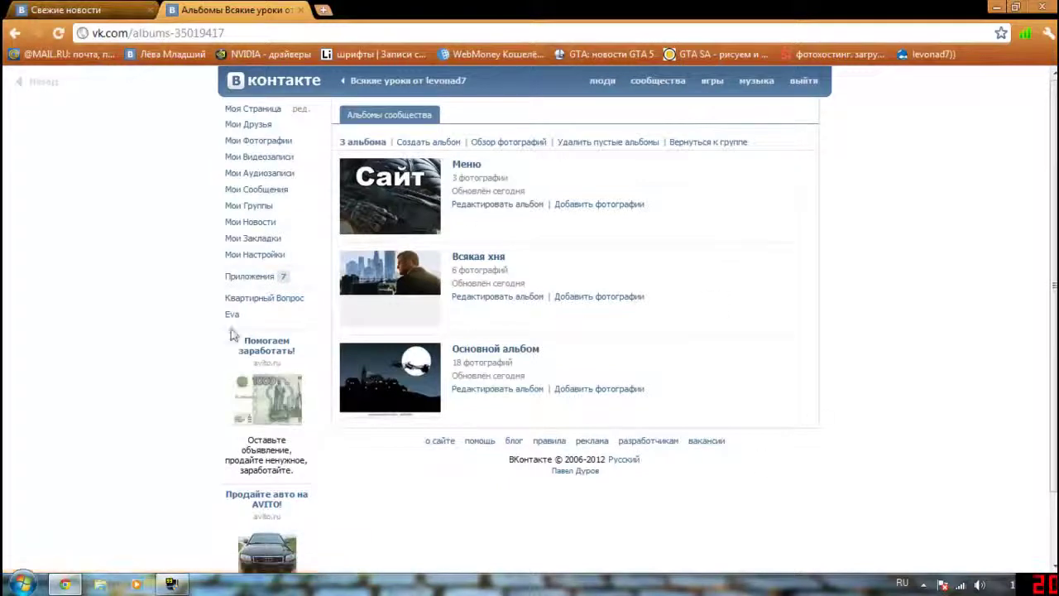